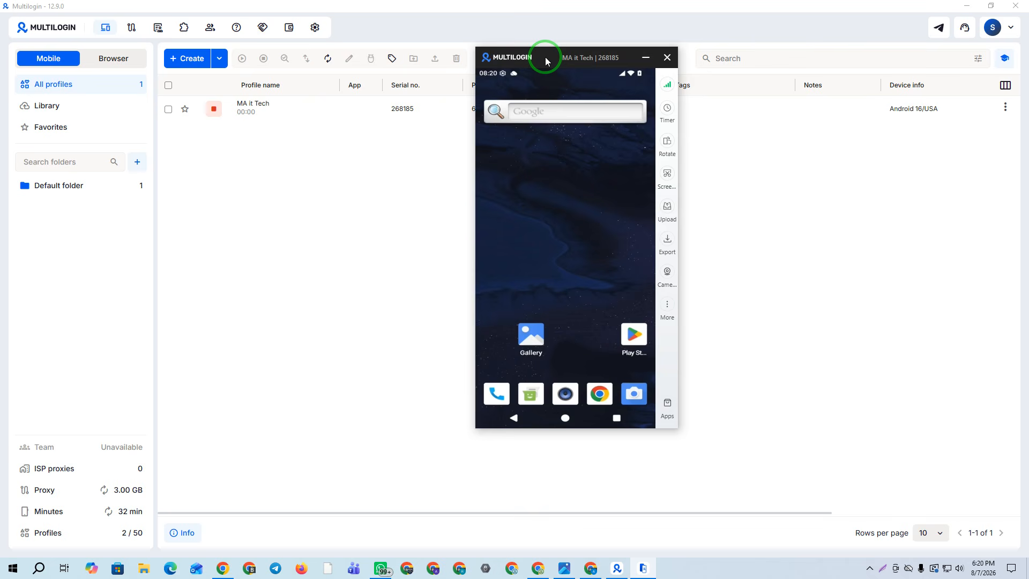
Reposition the cloud phone window and look at its extra options such as Restart and Volume
{"action": "left_click_drag", "start_coordinate": [546, 61], "coordinate": [569, 68]}
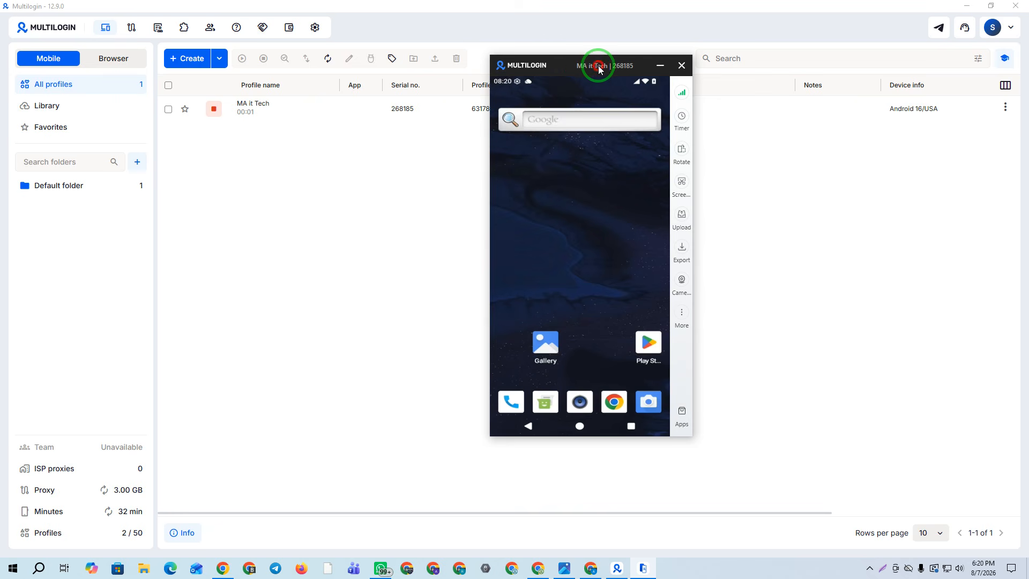
{"action": "left_click_drag", "start_coordinate": [568, 65], "coordinate": [591, 68]}
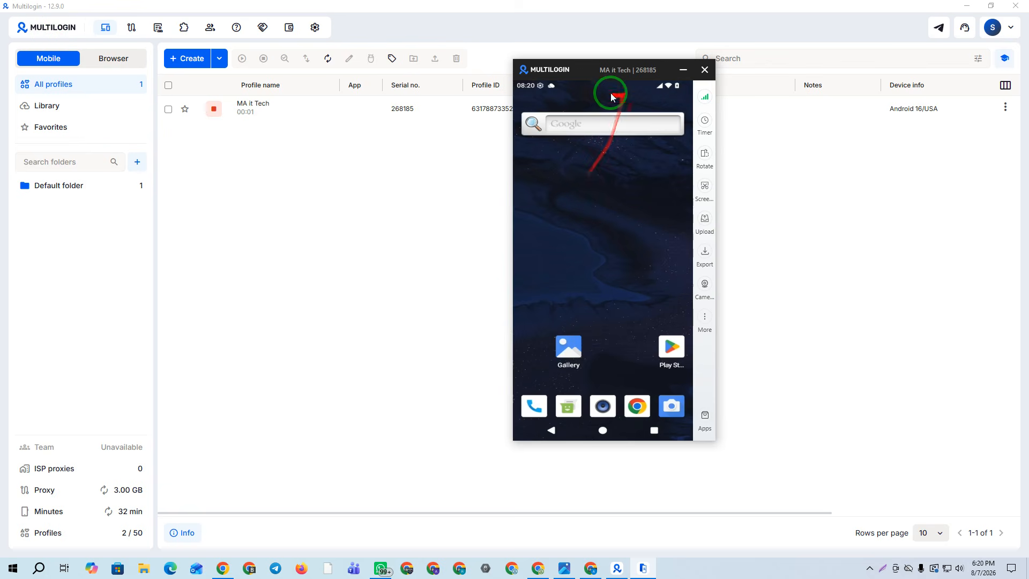
{"action": "mouse_move", "coordinate": [583, 69]}
{"action": "left_mouse_down"}
{"action": "mouse_move", "coordinate": [609, 63]}
{"action": "mouse_move", "coordinate": [583, 65]}
{"action": "left_mouse_up"}
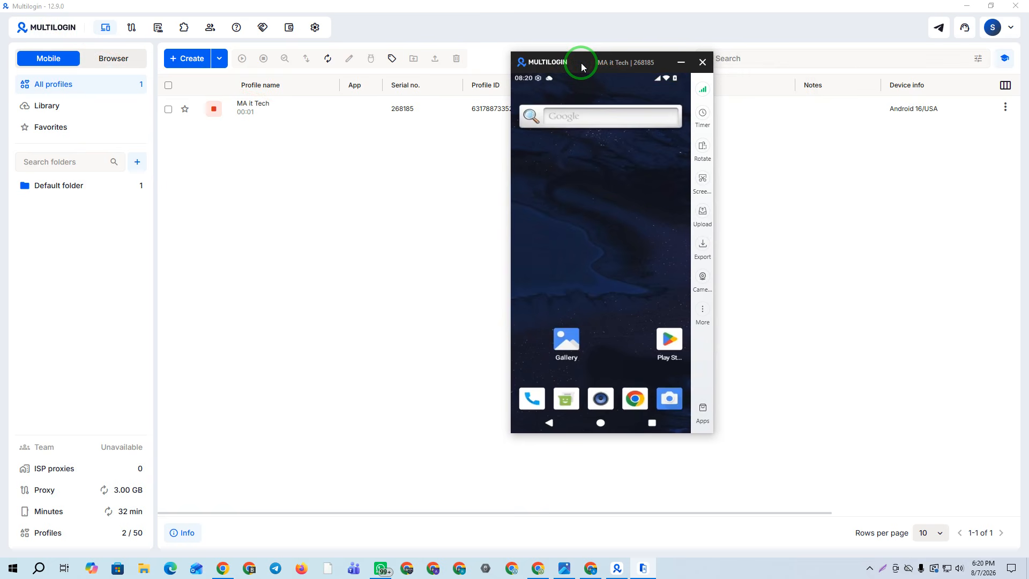
{"action": "left_click_drag", "start_coordinate": [582, 66], "coordinate": [571, 49]}
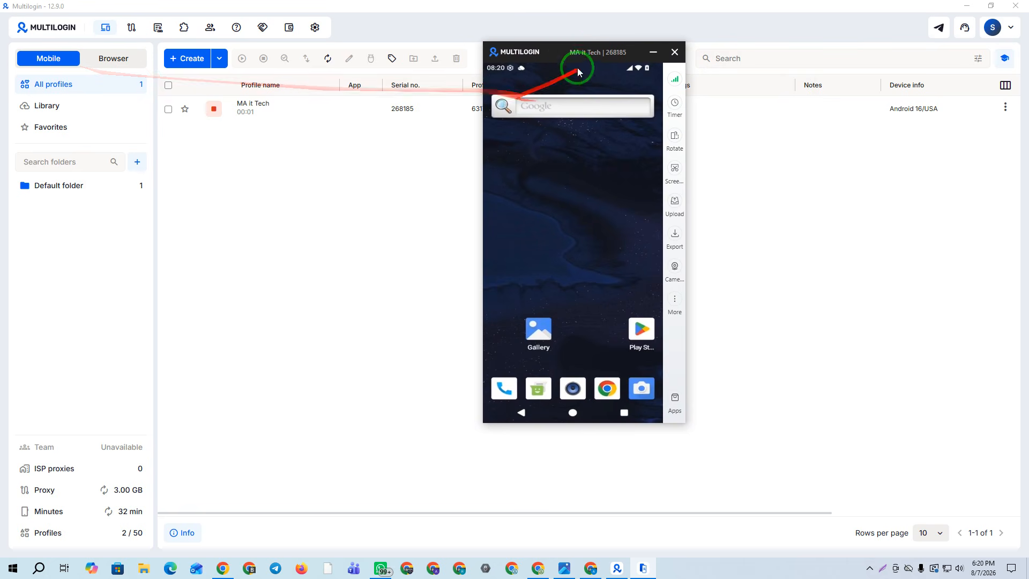
{"action": "mouse_move", "coordinate": [674, 79]}
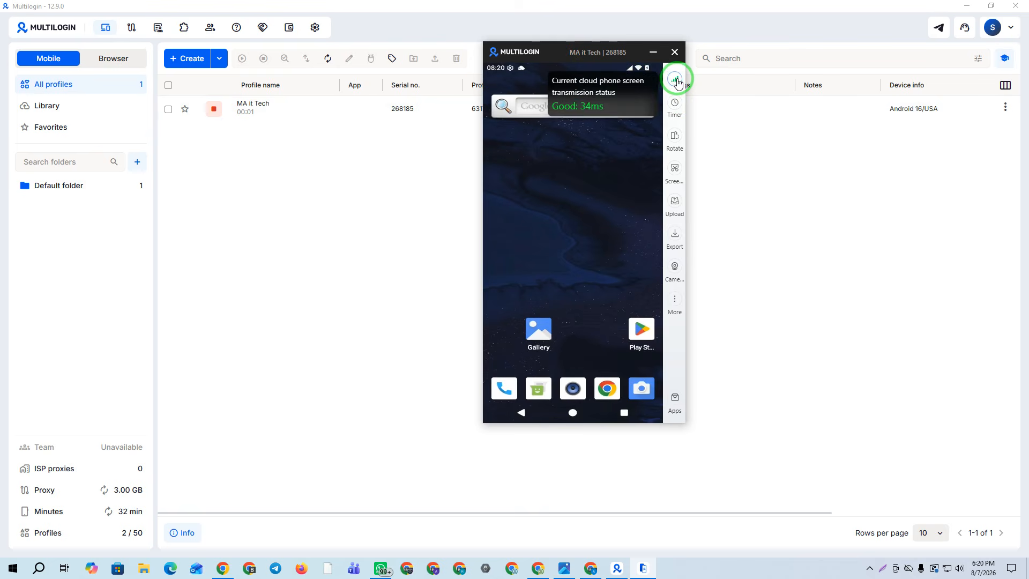
{"action": "mouse_move", "coordinate": [676, 112]}
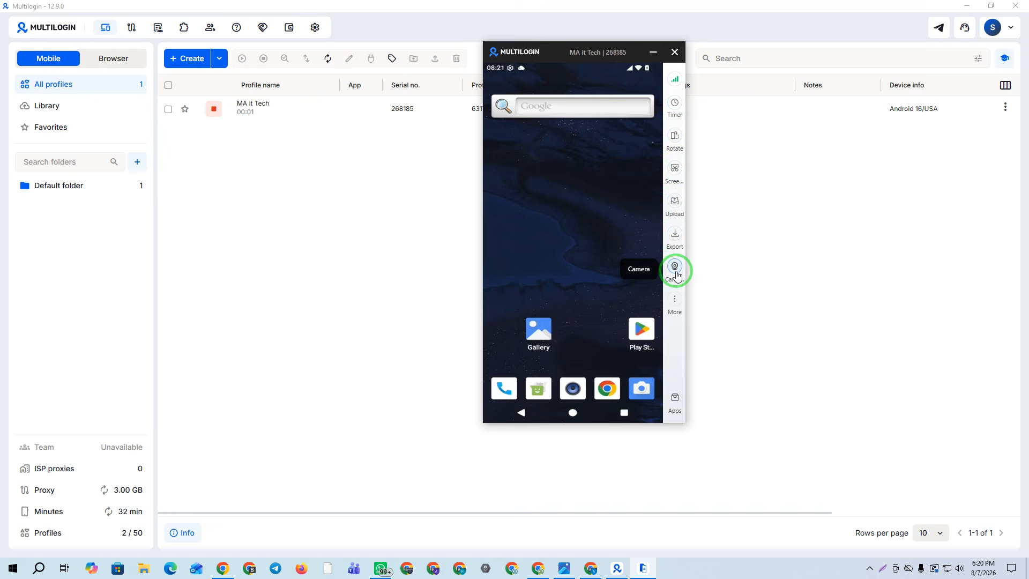
{"action": "left_click", "coordinate": [674, 300]}
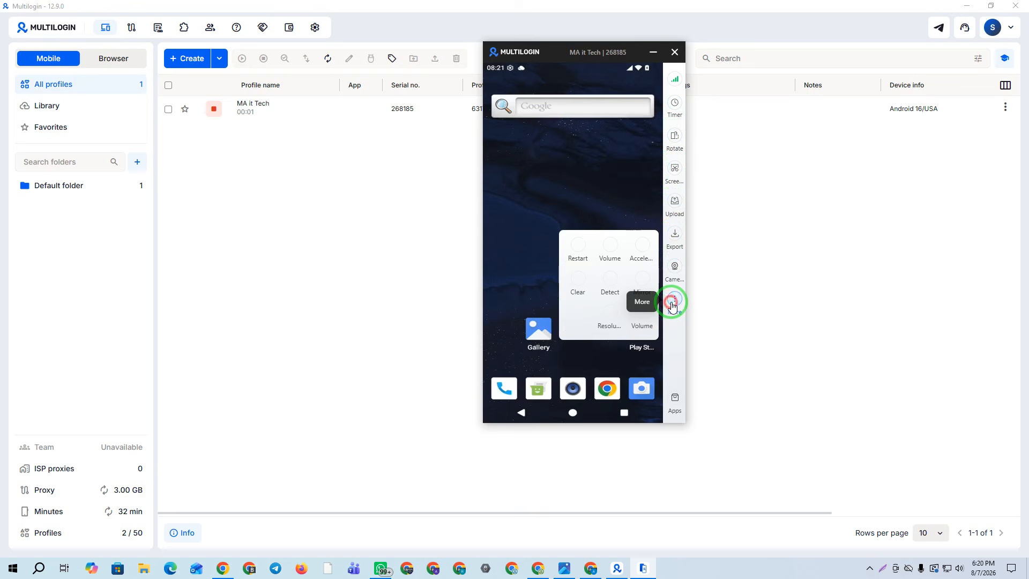
{"action": "left_click", "coordinate": [674, 300]}
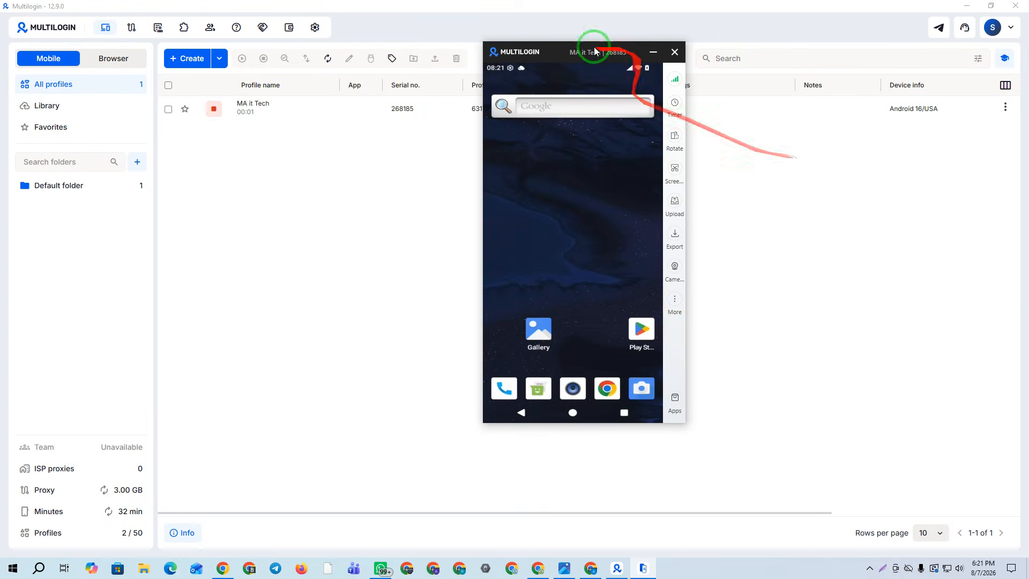
{"action": "left_click_drag", "start_coordinate": [556, 54], "coordinate": [585, 76]}
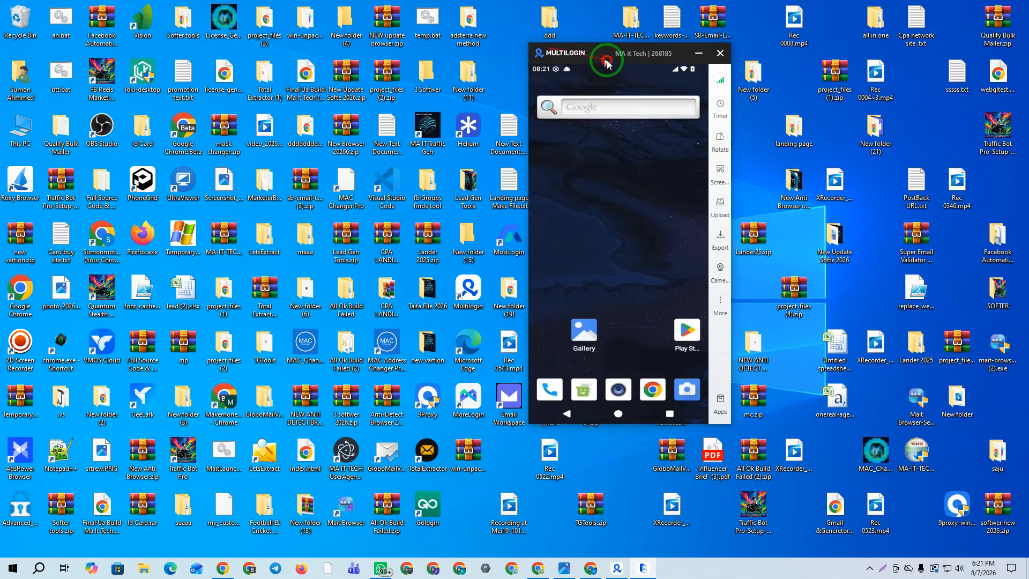
{"action": "left_click", "coordinate": [617, 568]}
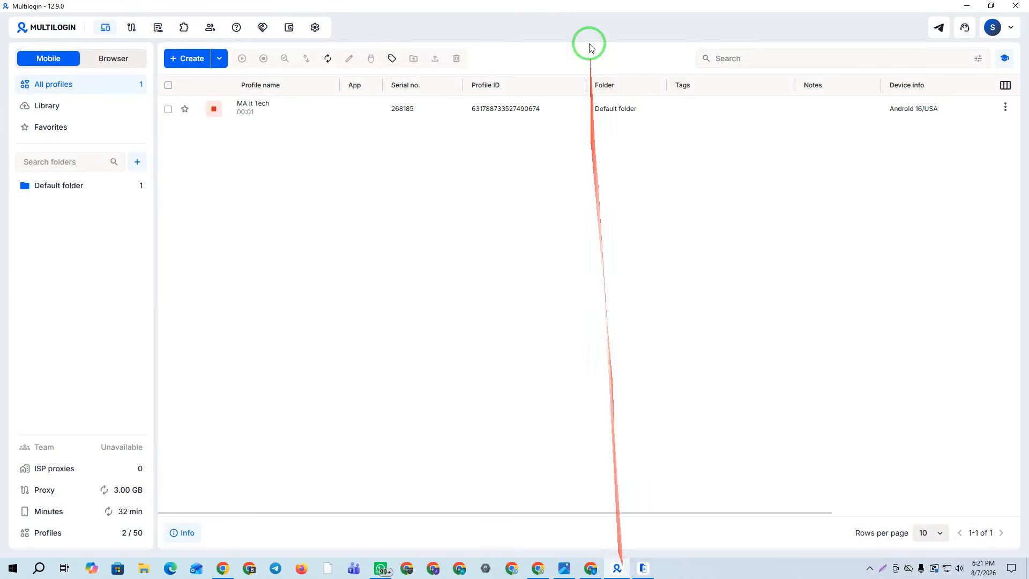
{"action": "left_click", "coordinate": [643, 568]}
Open the app store beside the phone and list Snapchat's available versions
{"action": "left_click", "coordinate": [701, 418]}
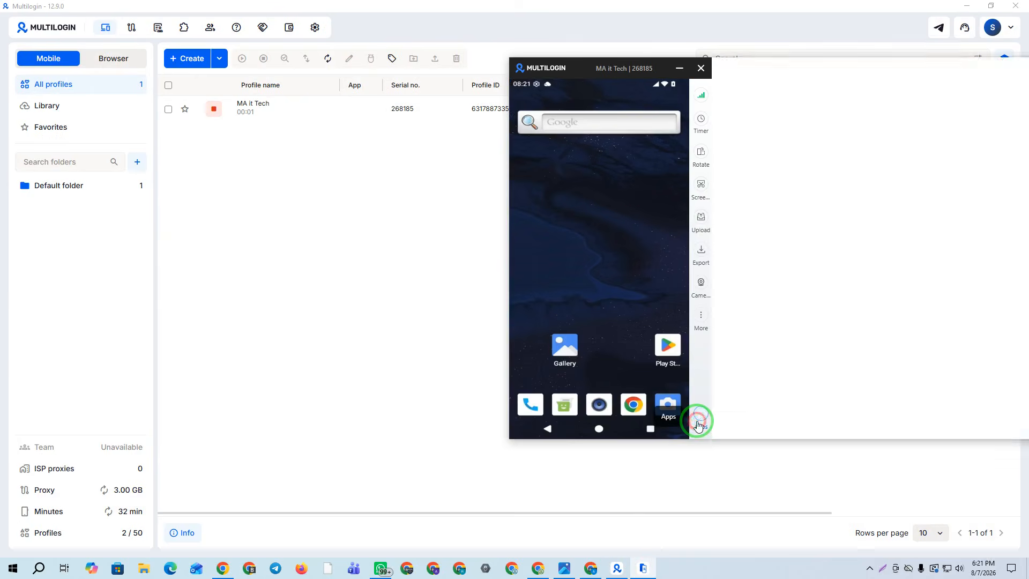
{"action": "left_click_drag", "start_coordinate": [871, 77], "coordinate": [641, 53]}
{"action": "left_click", "coordinate": [602, 270]}
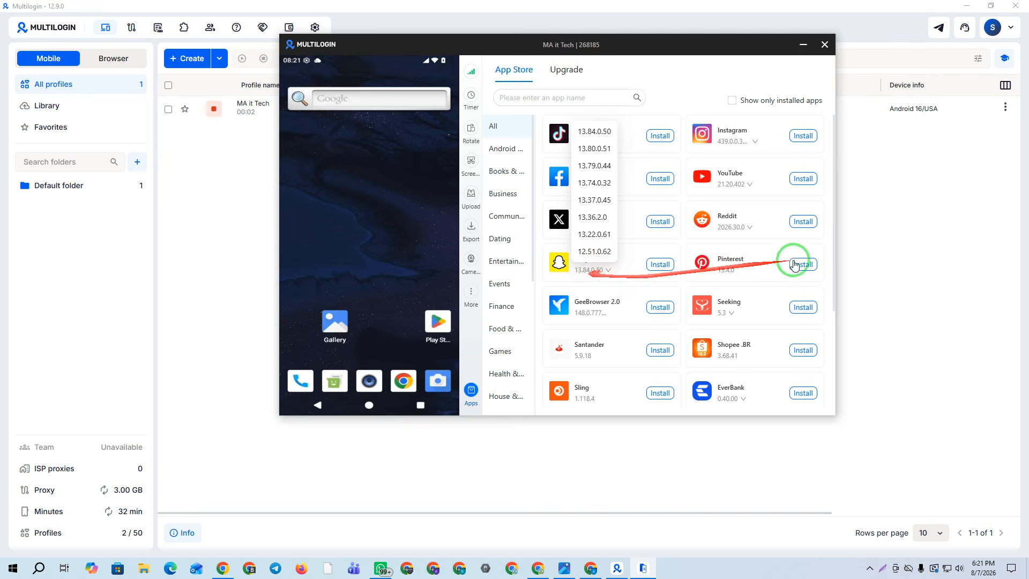
{"action": "scroll", "coordinate": [706, 304], "scroll_direction": "down", "scroll_amount": 2}
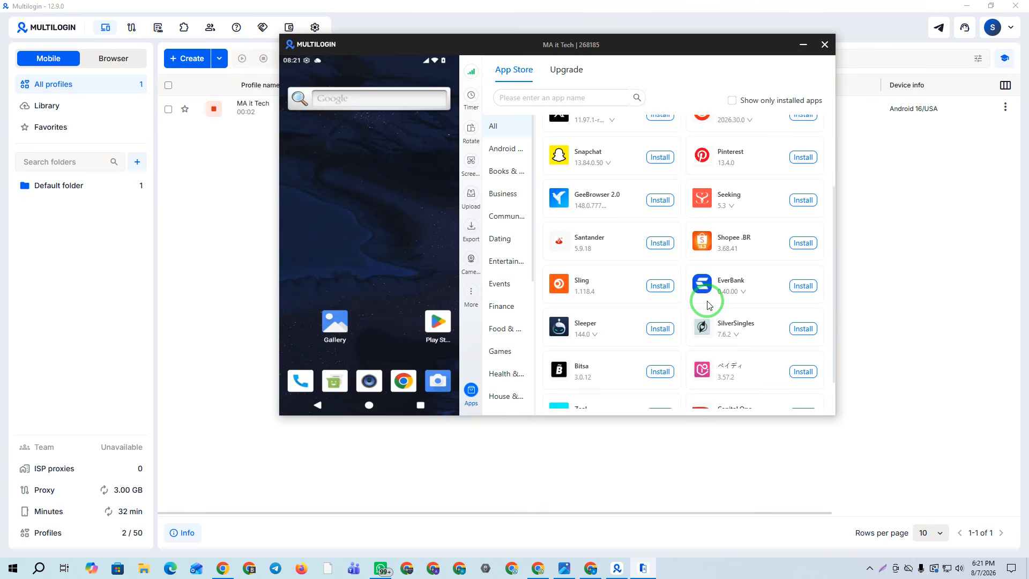
{"action": "scroll", "coordinate": [639, 225], "scroll_direction": "up", "scroll_amount": 1}
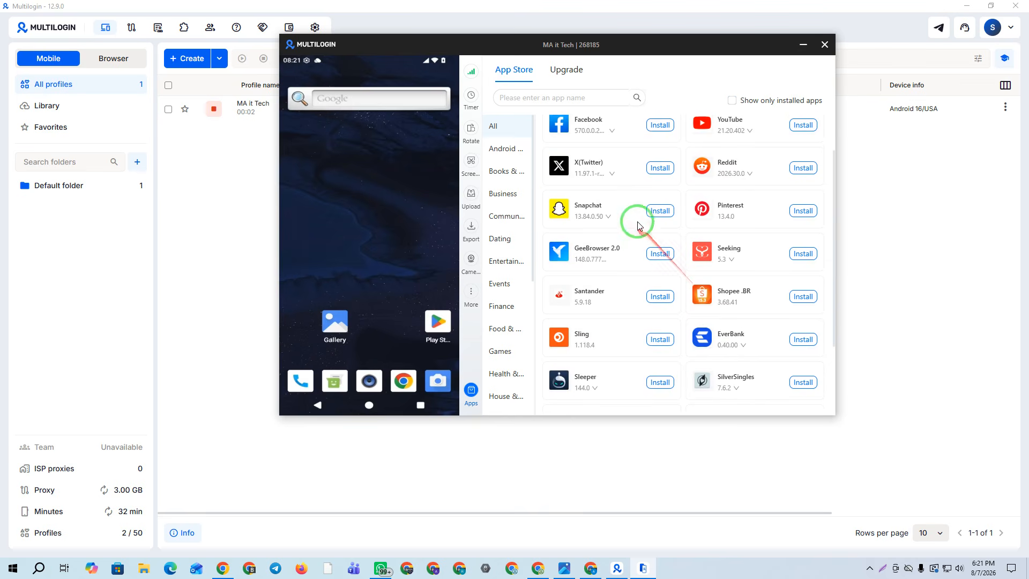
{"action": "mouse_move", "coordinate": [394, 46]}
{"action": "left_mouse_down"}
{"action": "mouse_move", "coordinate": [450, 49]}
{"action": "mouse_move", "coordinate": [413, 51]}
{"action": "left_mouse_up"}
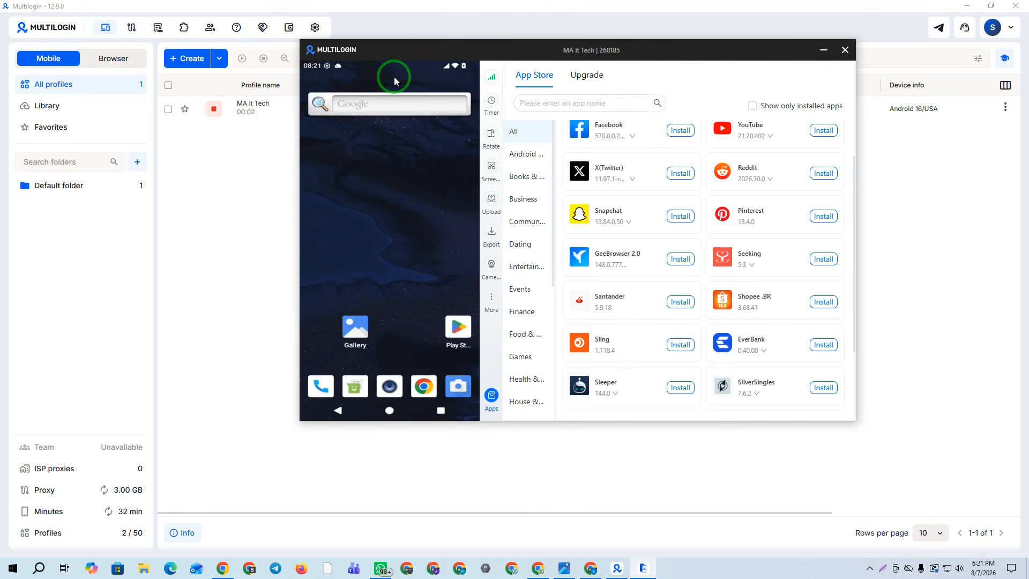
{"action": "left_click", "coordinate": [624, 221]}
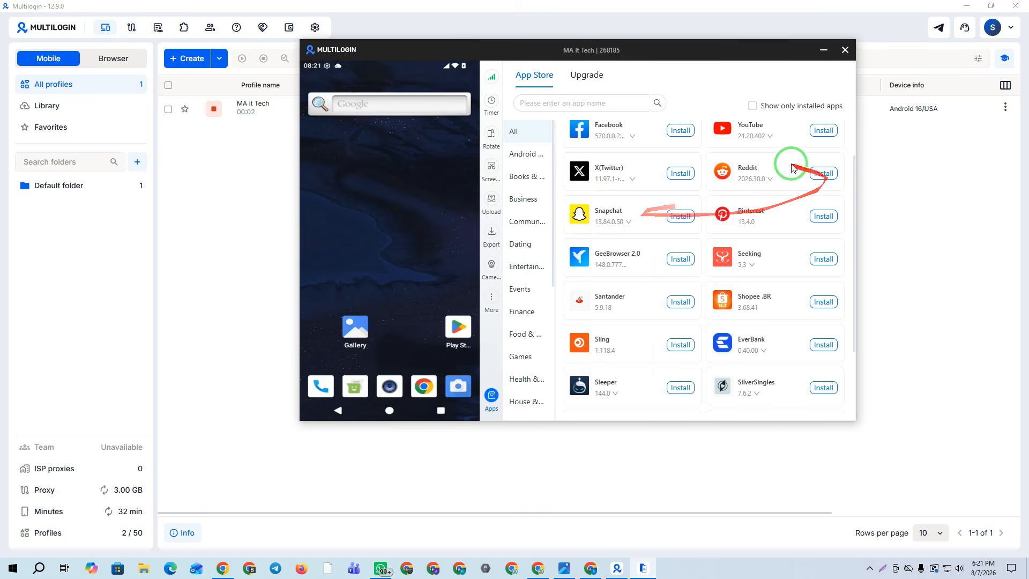
Install Snapchat, Reddit and Pinterest, then begin Google Play sign-in on the phone
{"action": "left_click", "coordinate": [680, 216]}
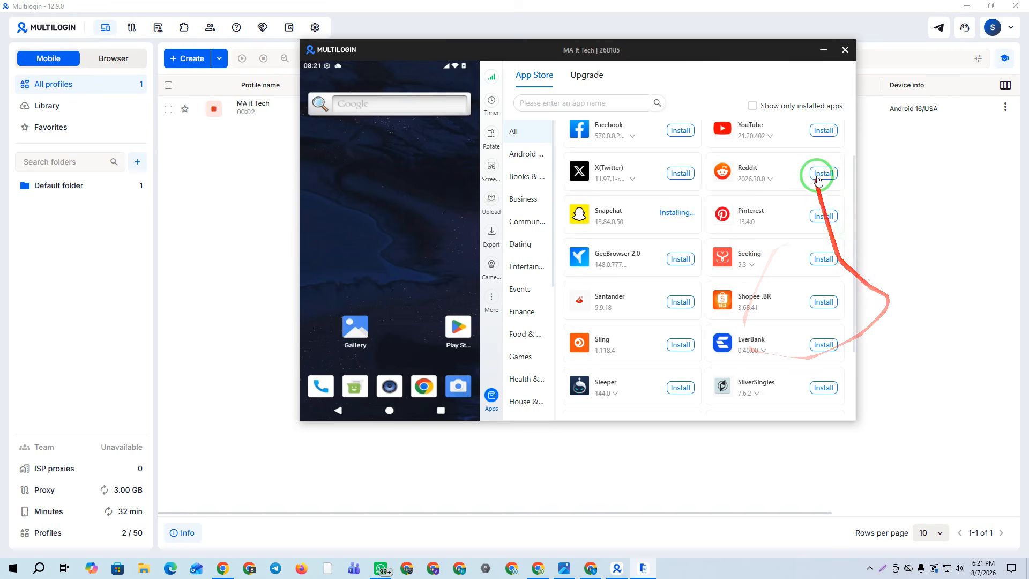
{"action": "left_click", "coordinate": [825, 176]}
{"action": "left_click", "coordinate": [823, 217]}
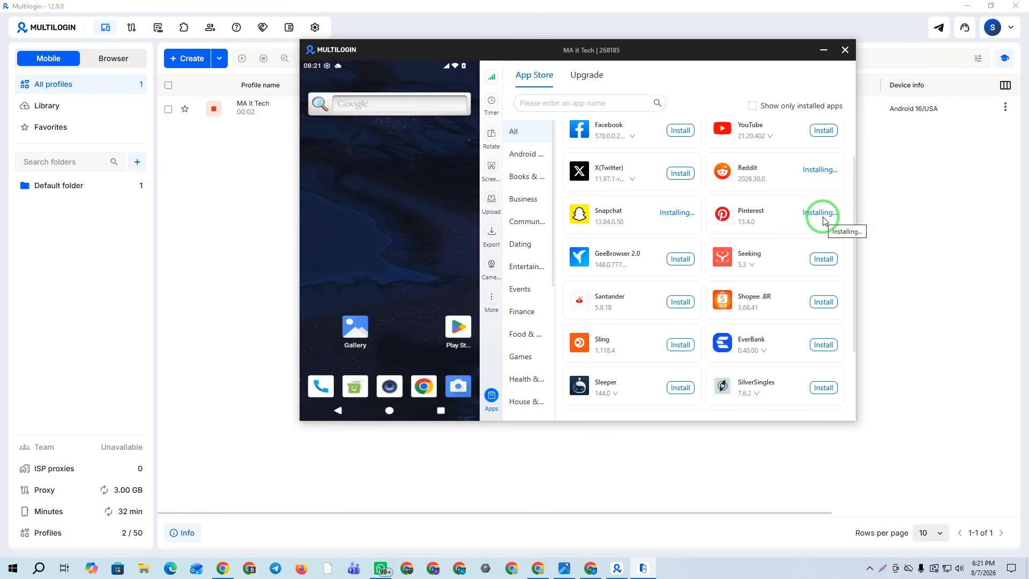
{"action": "left_click", "coordinate": [453, 337]}
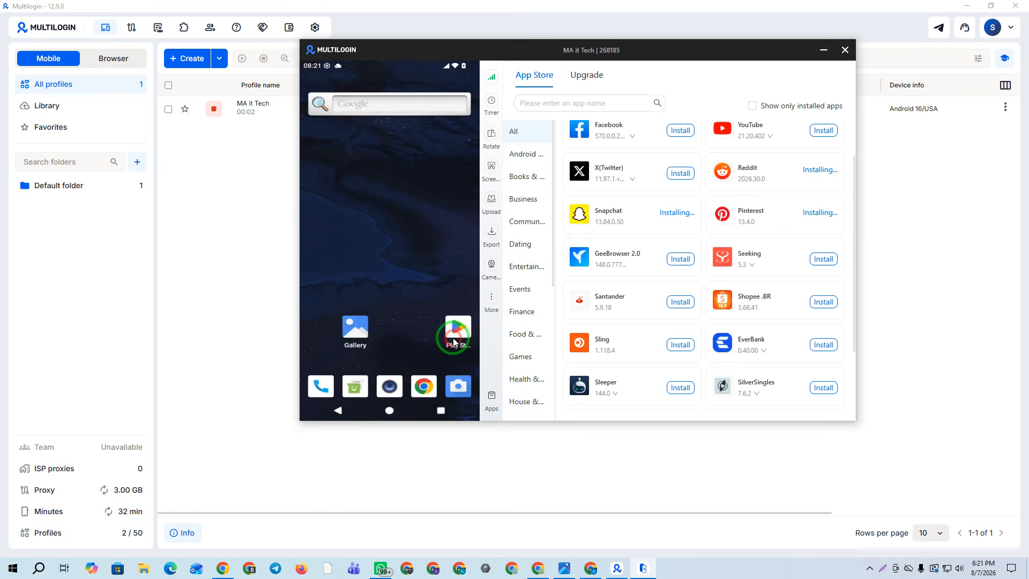
{"action": "left_click", "coordinate": [386, 299]}
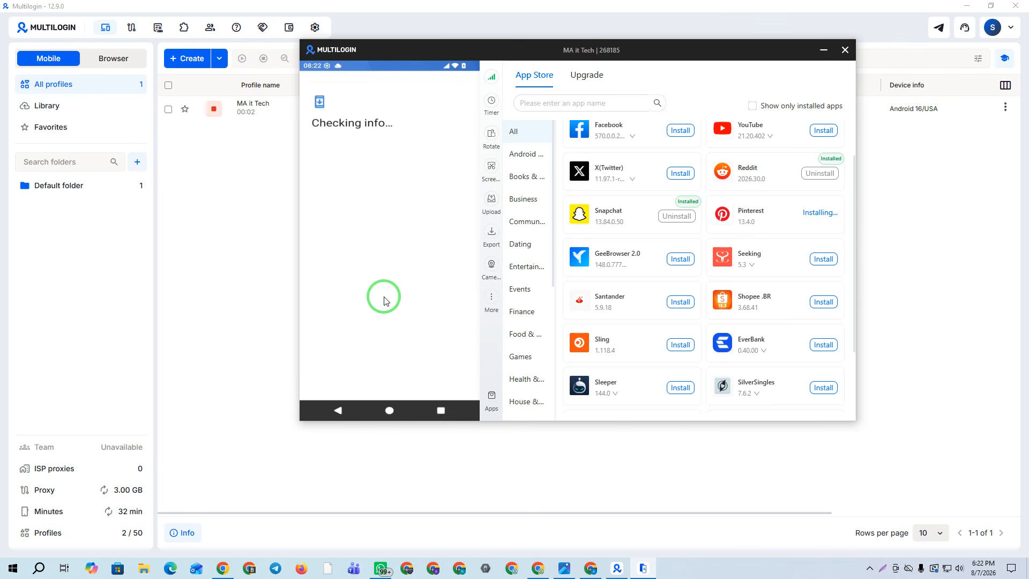
Install TikTok, skip the Google sign-in lookup, and return the phone to its home screen
{"action": "scroll", "coordinate": [616, 300], "scroll_direction": "up", "scroll_amount": 1}
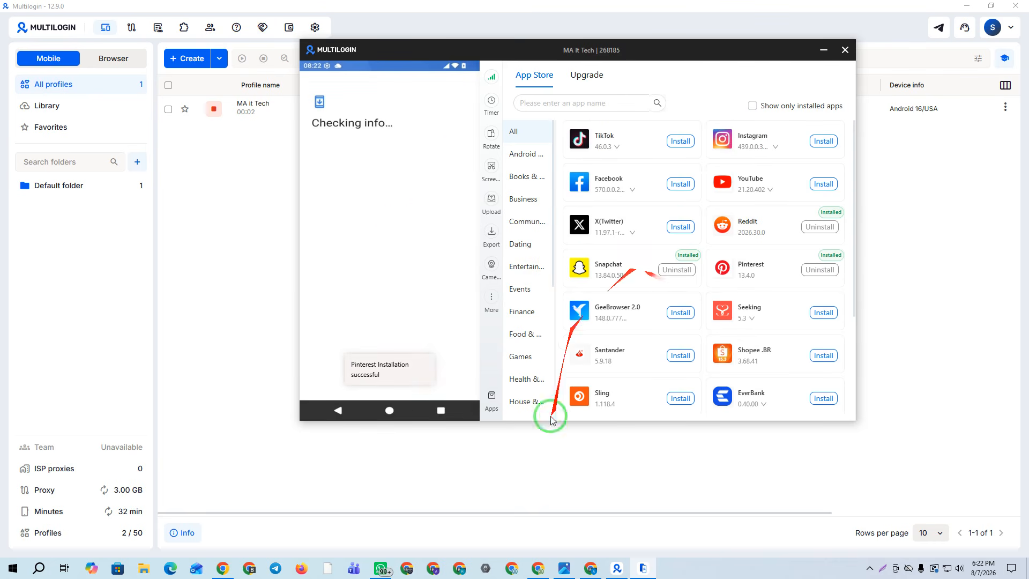
{"action": "left_click", "coordinate": [680, 141]}
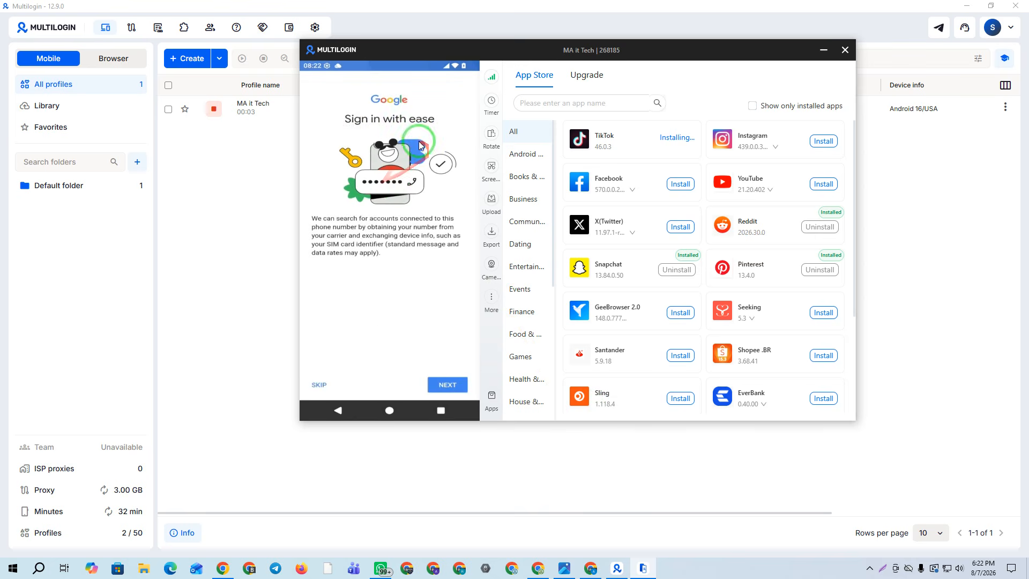
{"action": "left_click", "coordinate": [319, 385]}
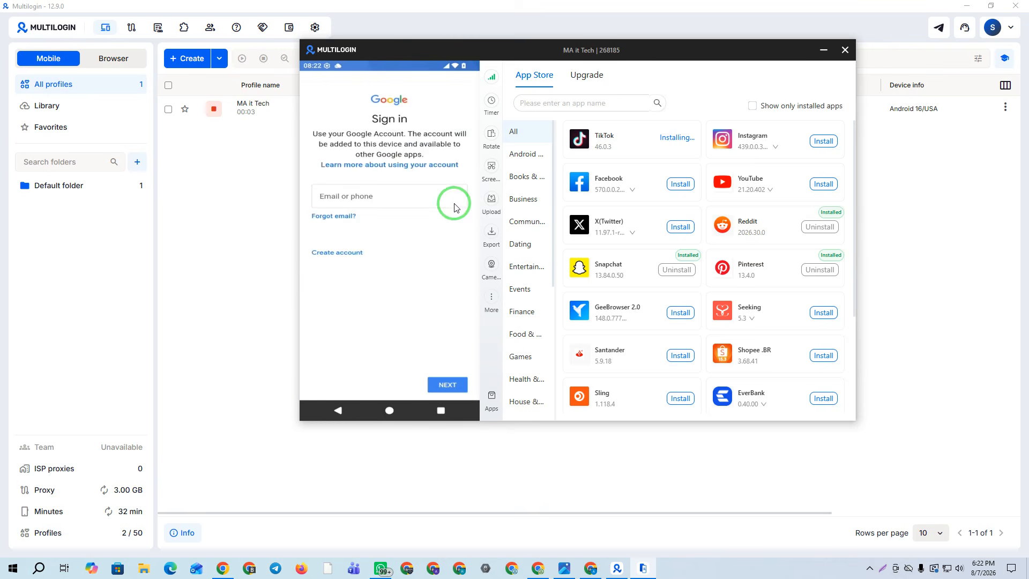
{"action": "left_click", "coordinate": [433, 413]}
{"action": "left_click", "coordinate": [433, 413]}
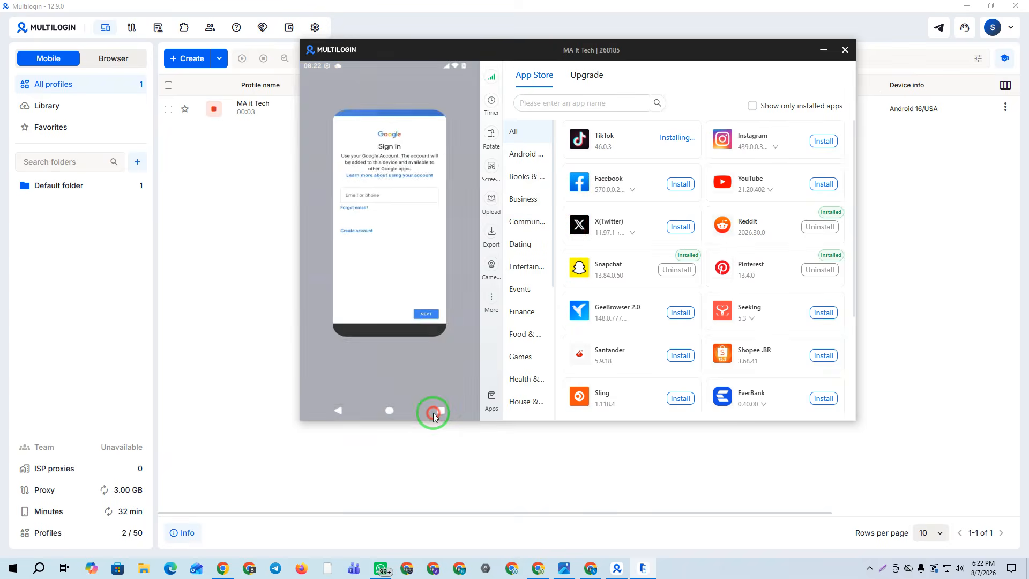
{"action": "left_click", "coordinate": [390, 410]}
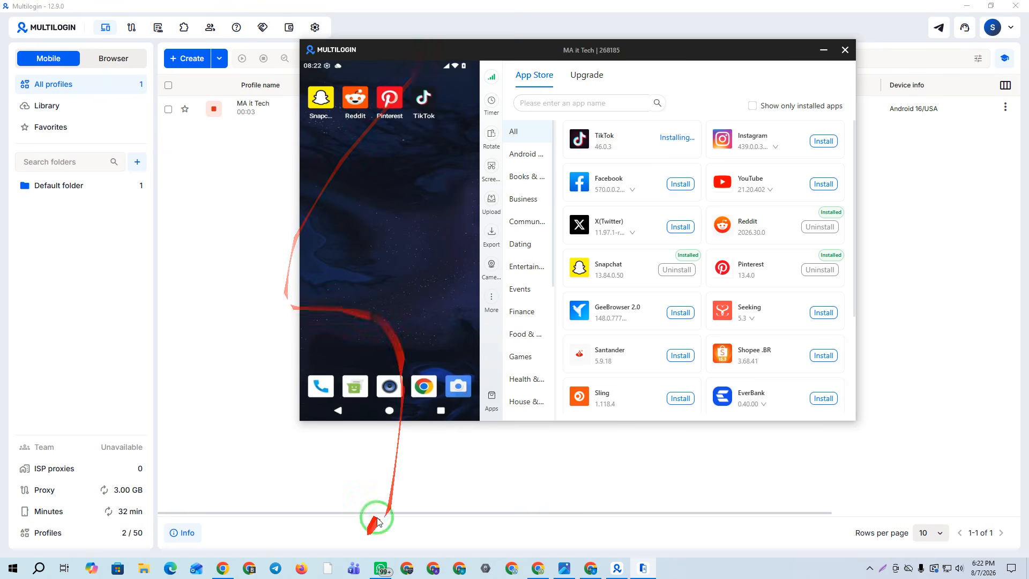
Launch TikTok, skip sign-up, set age to At least 18 and accept the terms
{"action": "left_click", "coordinate": [489, 399]}
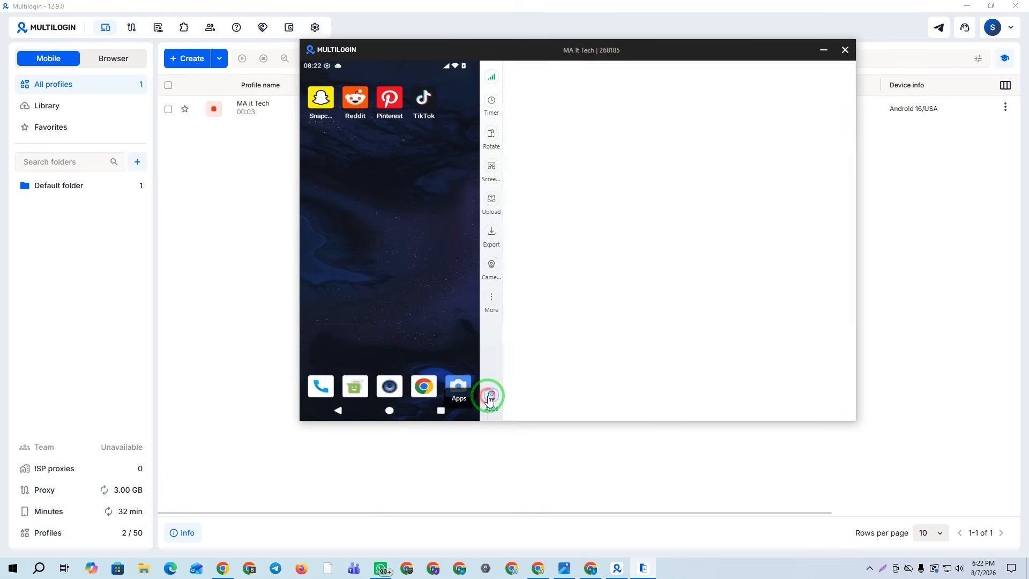
{"action": "left_click", "coordinate": [425, 101]}
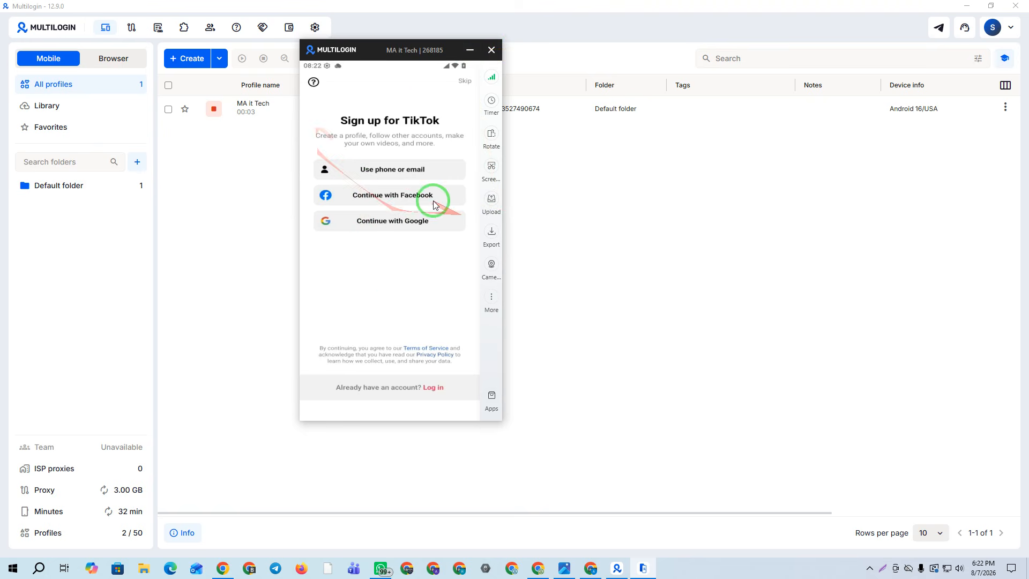
{"action": "left_click", "coordinate": [465, 82]}
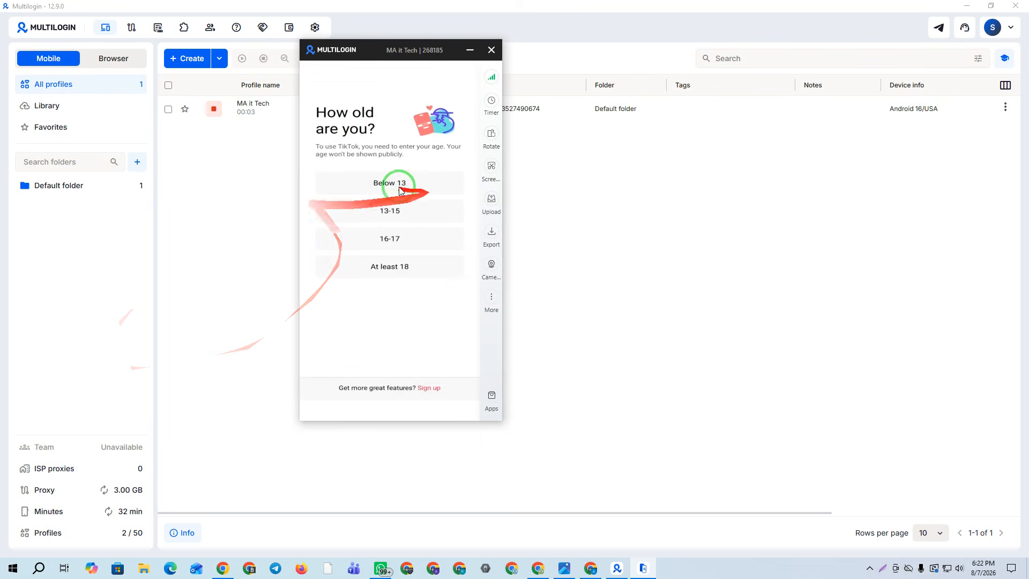
{"action": "left_click", "coordinate": [396, 267]}
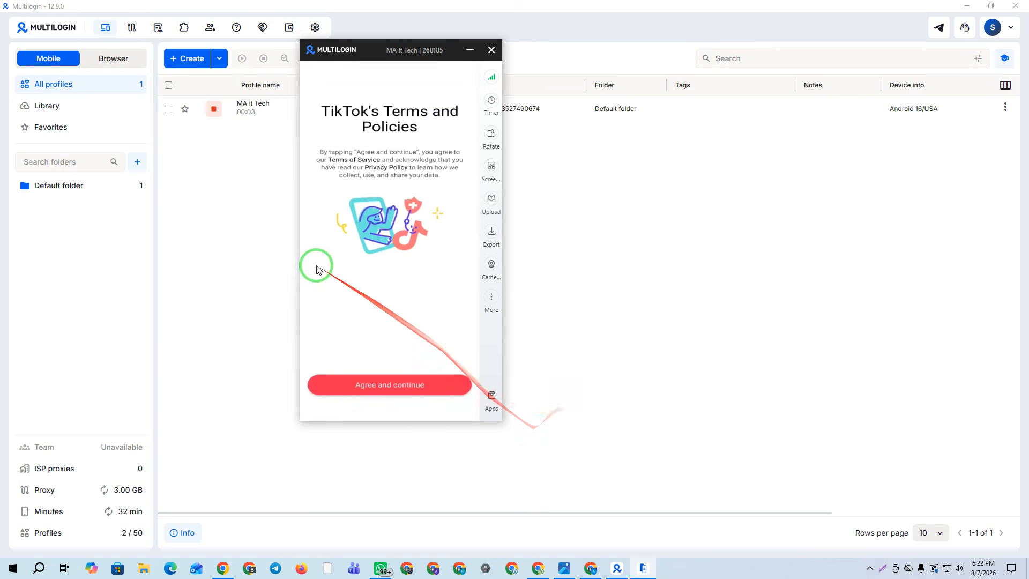
{"action": "left_click", "coordinate": [381, 385]}
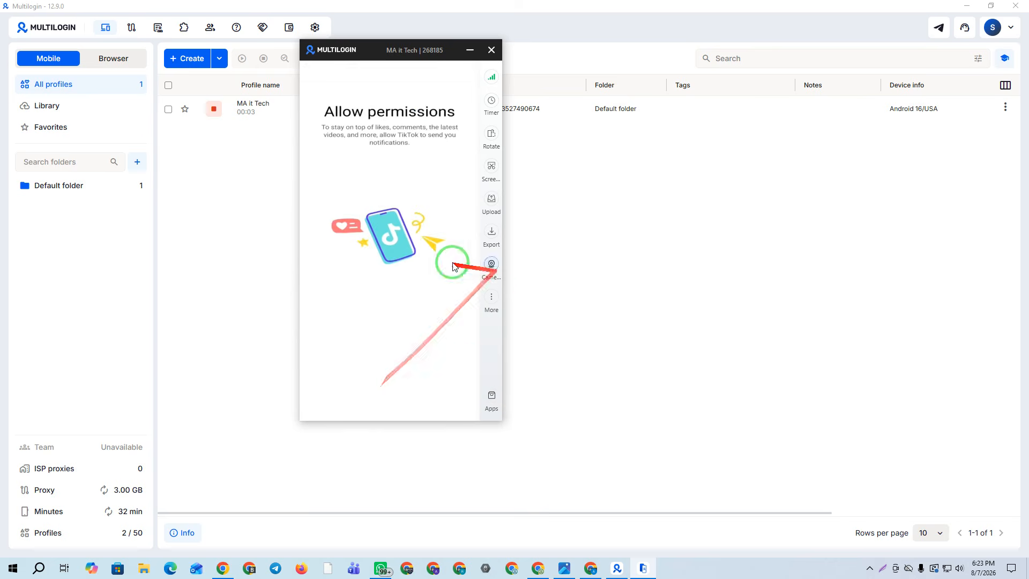
Allow TikTok notifications and choose Sports and Gaming as interests
{"action": "left_click", "coordinate": [370, 259]}
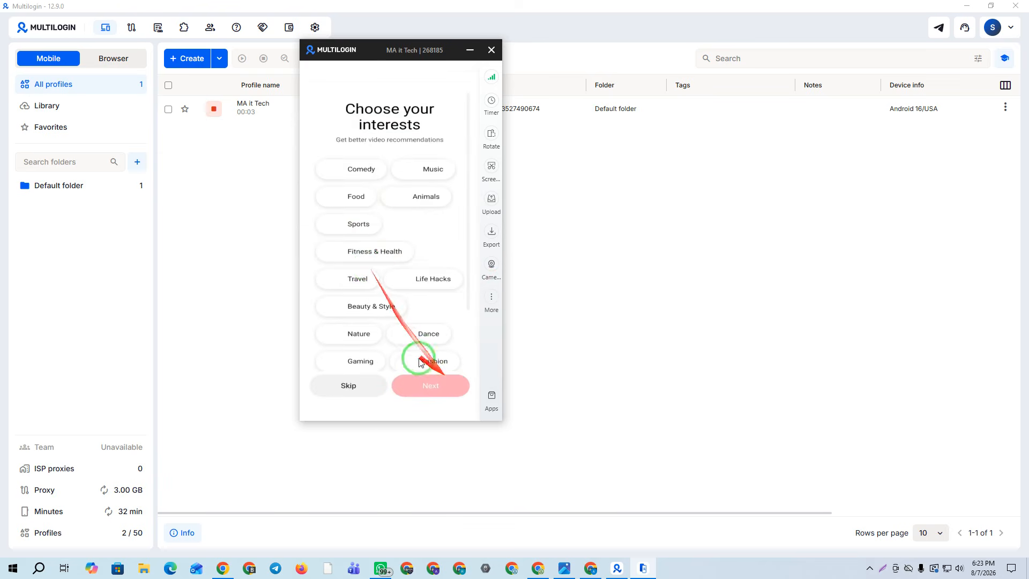
{"action": "left_click", "coordinate": [349, 223]}
{"action": "left_click", "coordinate": [356, 358]}
{"action": "left_click", "coordinate": [429, 389]}
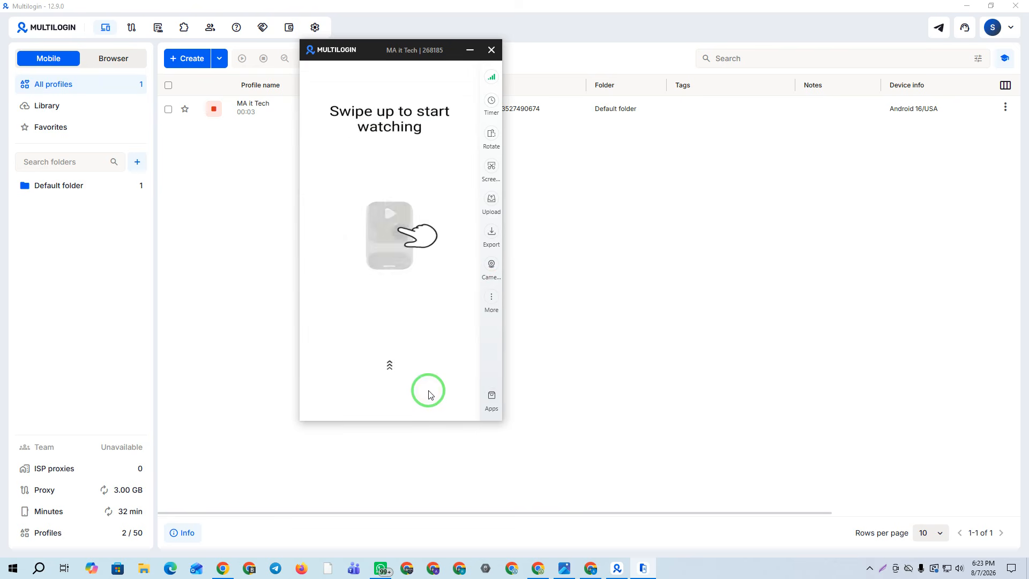
Start the TikTok For You feed, swipe through four videos, then reopen the phone's app store list
{"action": "left_click_drag", "start_coordinate": [425, 381], "coordinate": [420, 319]}
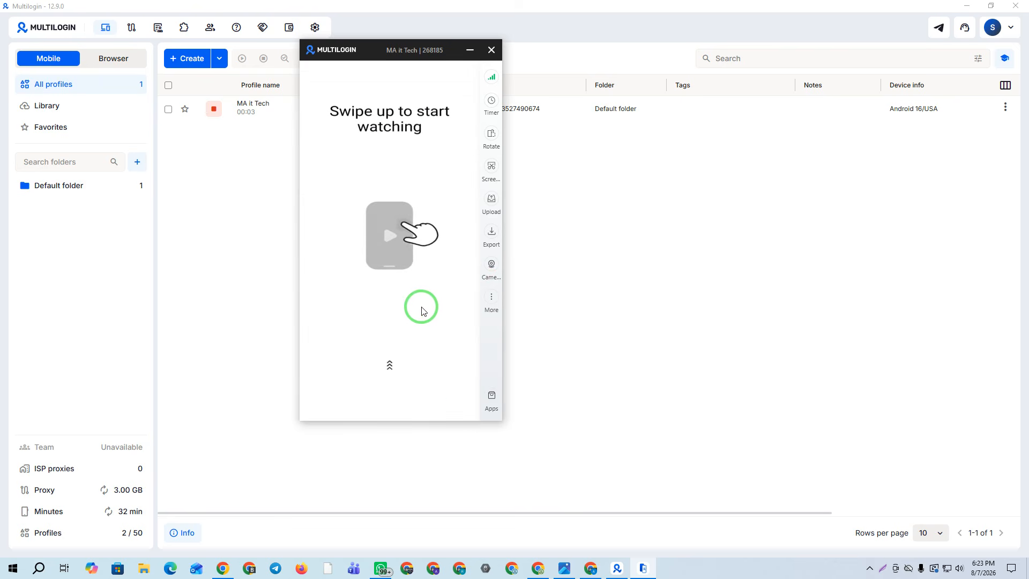
{"action": "left_click_drag", "start_coordinate": [375, 367], "coordinate": [421, 96]}
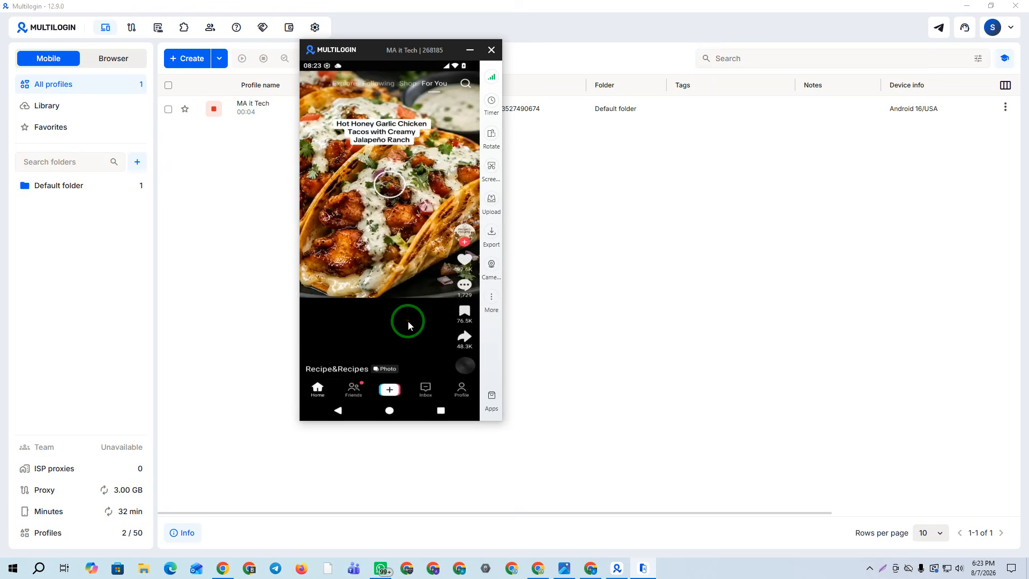
{"action": "left_click_drag", "start_coordinate": [408, 321], "coordinate": [419, 225]}
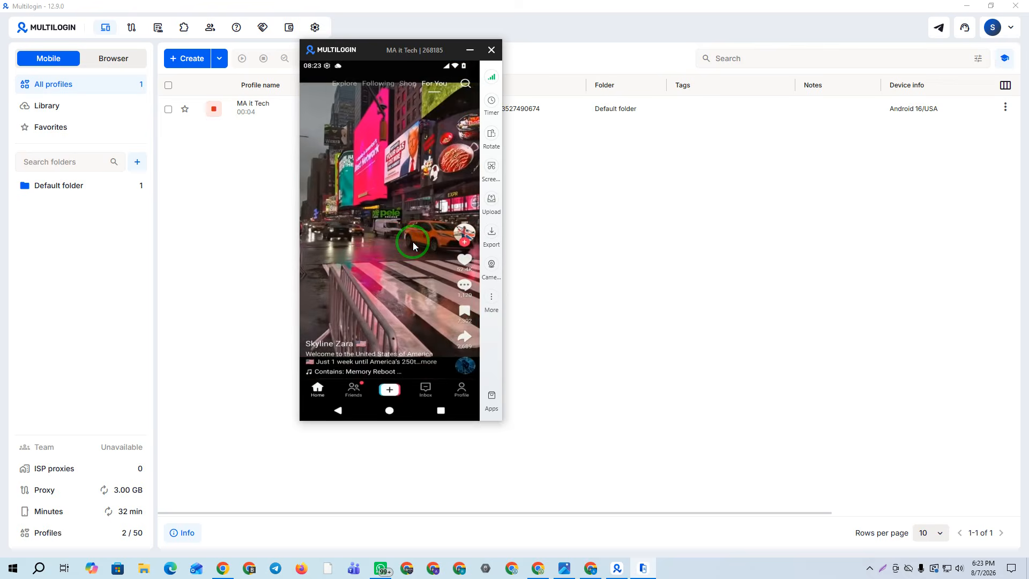
{"action": "left_click_drag", "start_coordinate": [413, 333], "coordinate": [406, 144]}
{"action": "left_click_drag", "start_coordinate": [420, 294], "coordinate": [406, 110]}
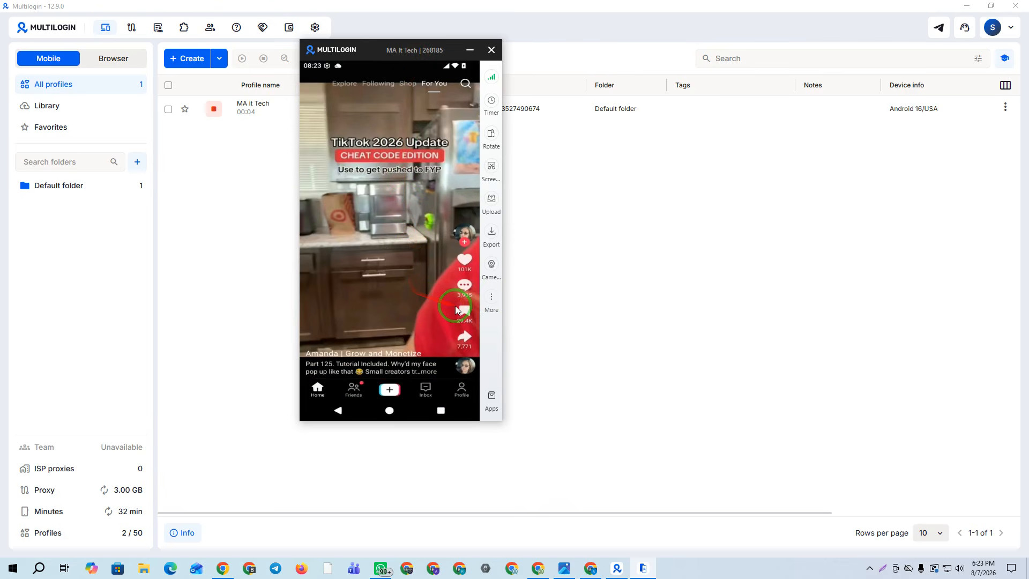
{"action": "left_click_drag", "start_coordinate": [433, 307], "coordinate": [389, 108]}
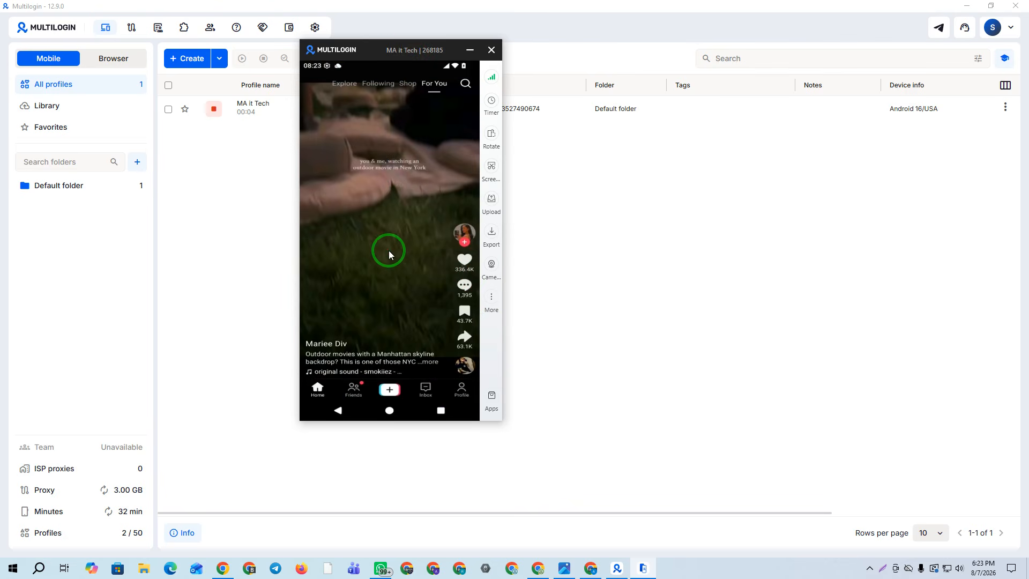
{"action": "left_click_drag", "start_coordinate": [381, 55], "coordinate": [466, 60]}
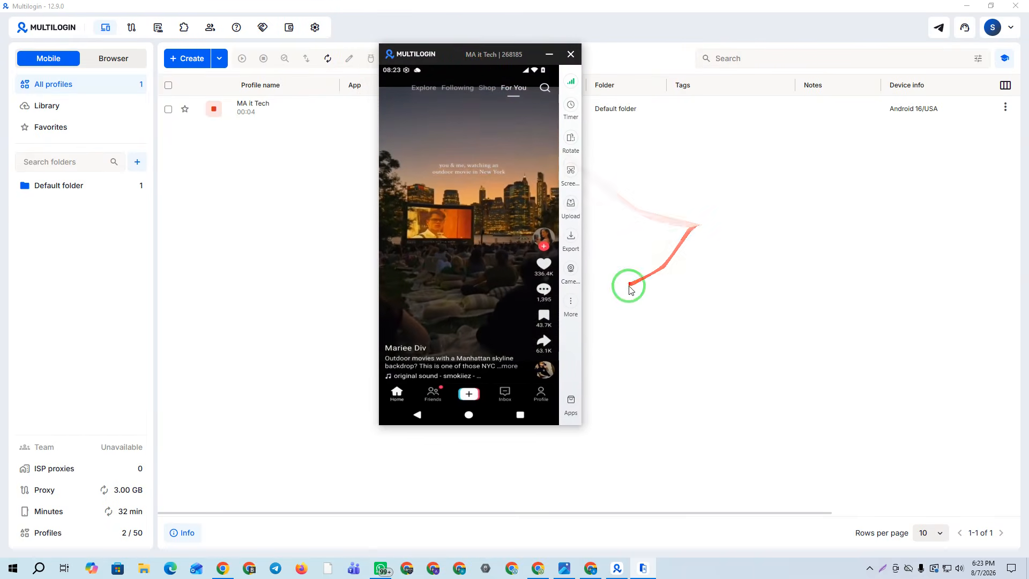
{"action": "left_click", "coordinate": [571, 408]}
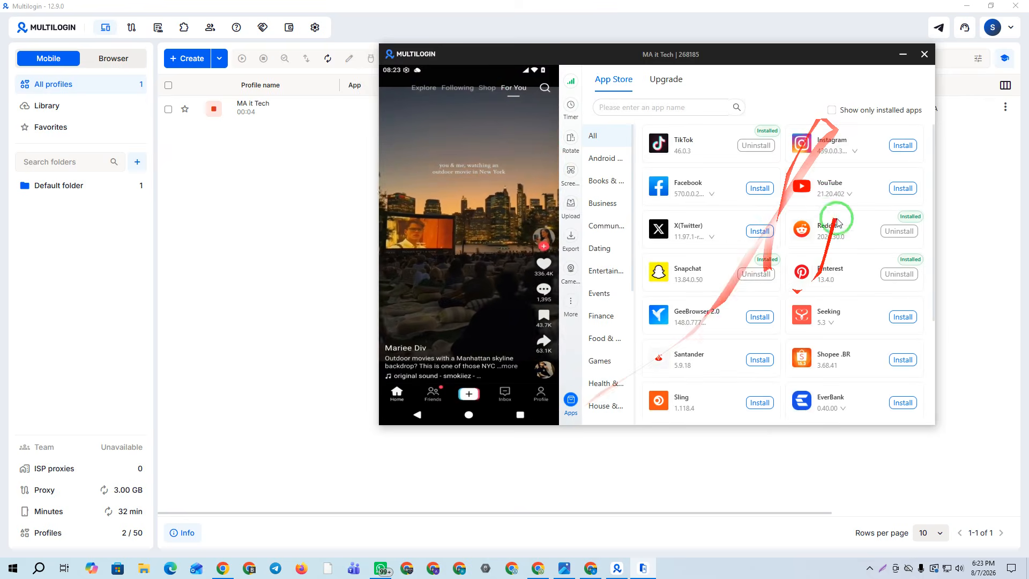
Send the phone home, close its window, and open the MA it Tech profile's actions menu
{"action": "left_click", "coordinate": [467, 414]}
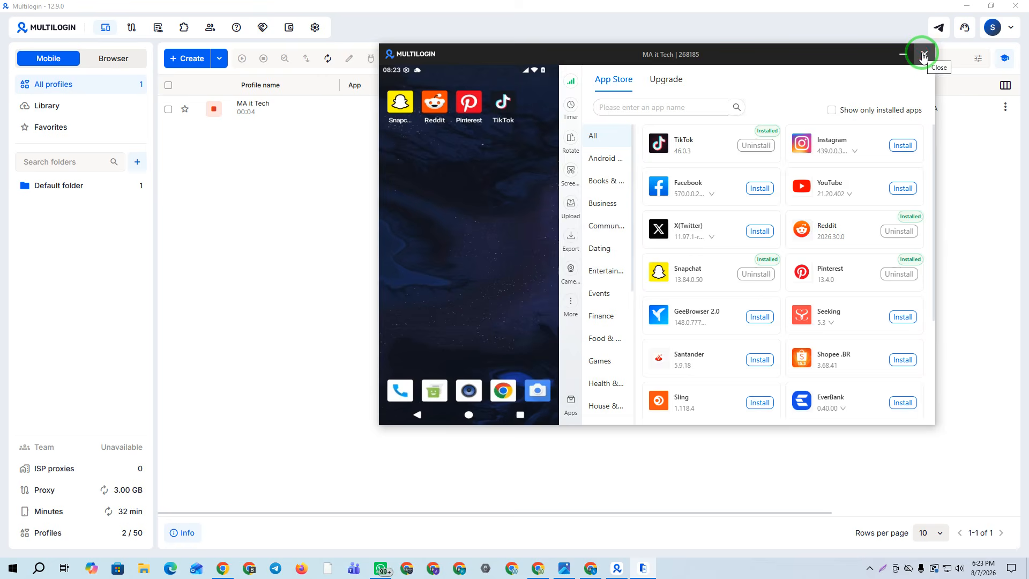
{"action": "left_click", "coordinate": [923, 55]}
{"action": "left_click", "coordinate": [168, 86]}
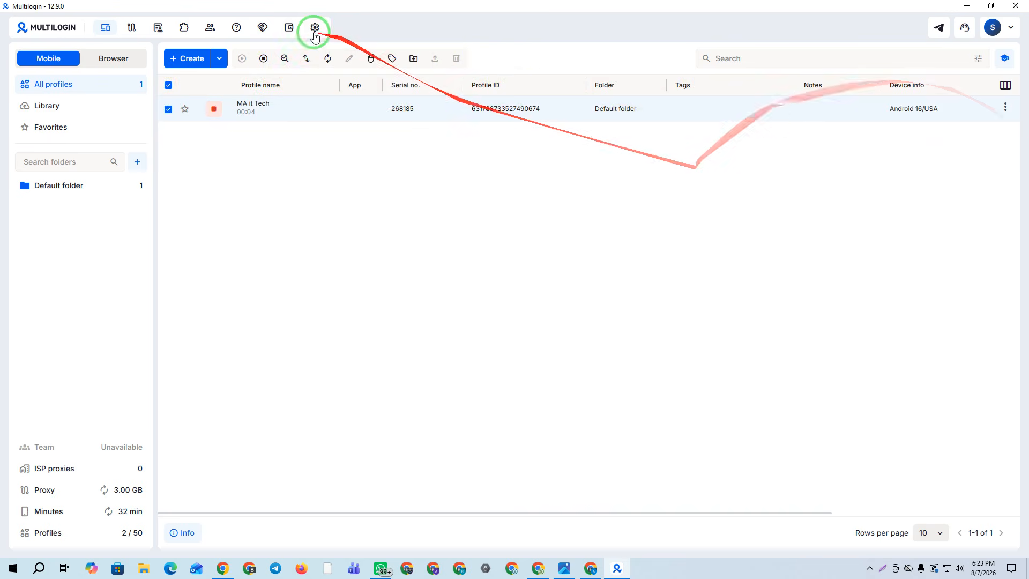
{"action": "left_click", "coordinate": [1005, 106]}
Refresh All profiles, permanently delete the MA it Tech profile, and minimize Multilogin
{"action": "left_click", "coordinate": [721, 245]}
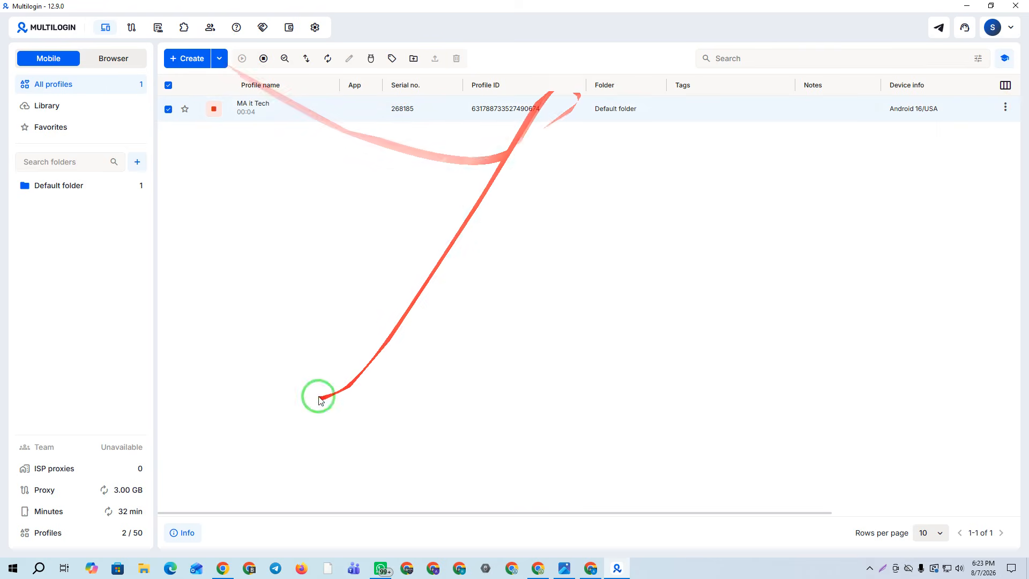
{"action": "left_click", "coordinate": [46, 85]}
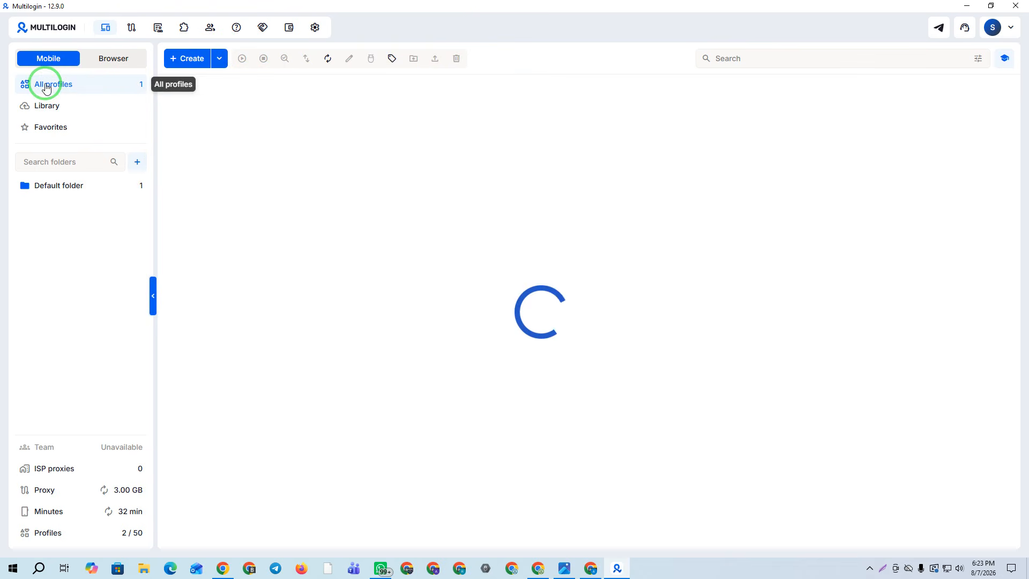
{"action": "left_click", "coordinate": [167, 84]}
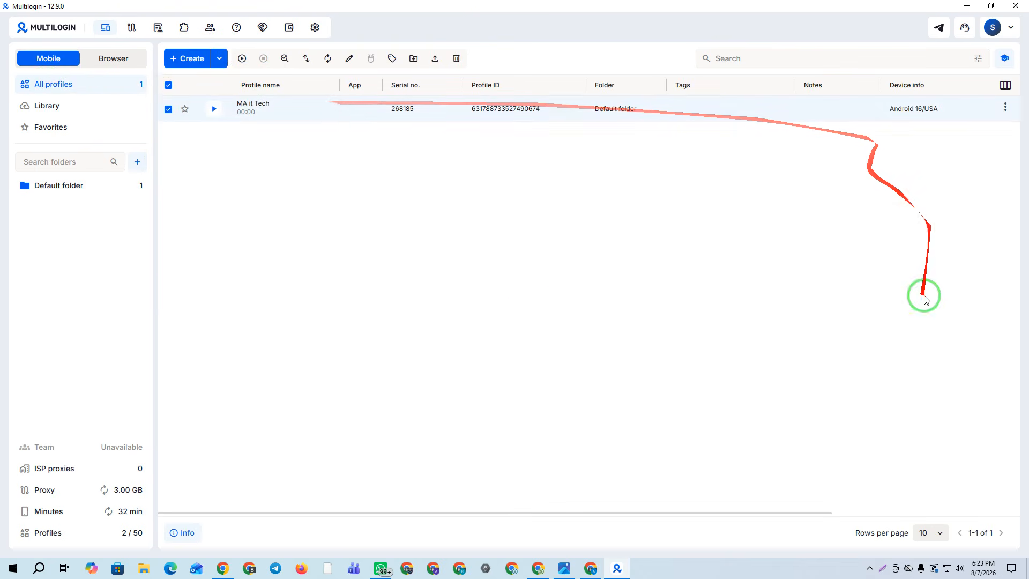
{"action": "left_click", "coordinate": [456, 57]}
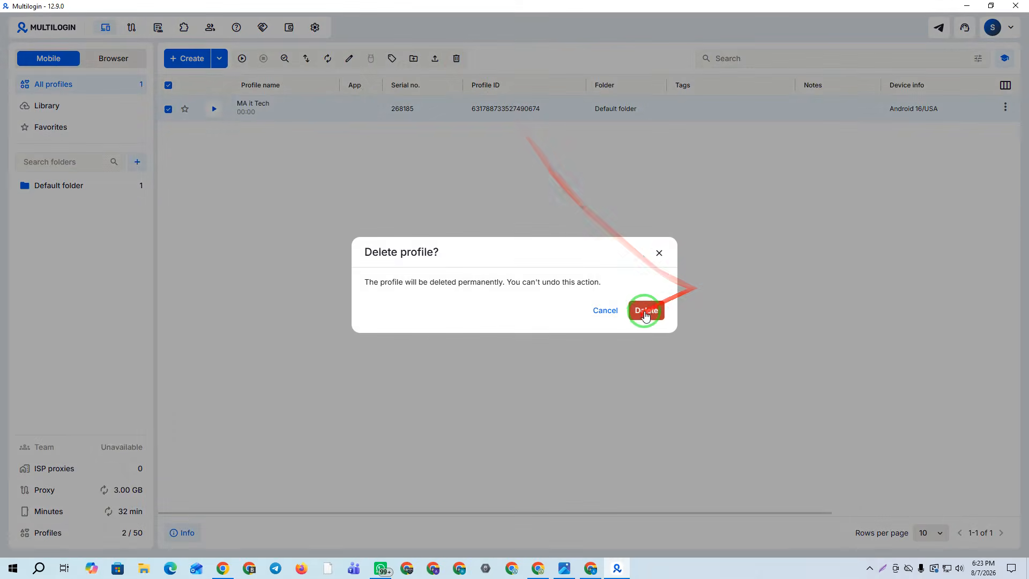
{"action": "left_click", "coordinate": [645, 311]}
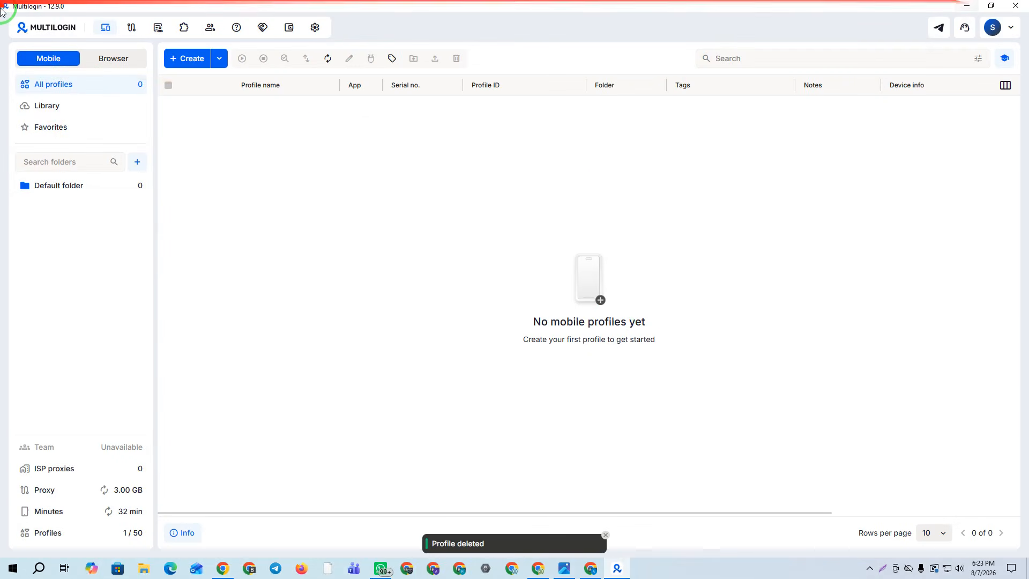
{"action": "left_click", "coordinate": [963, 6]}
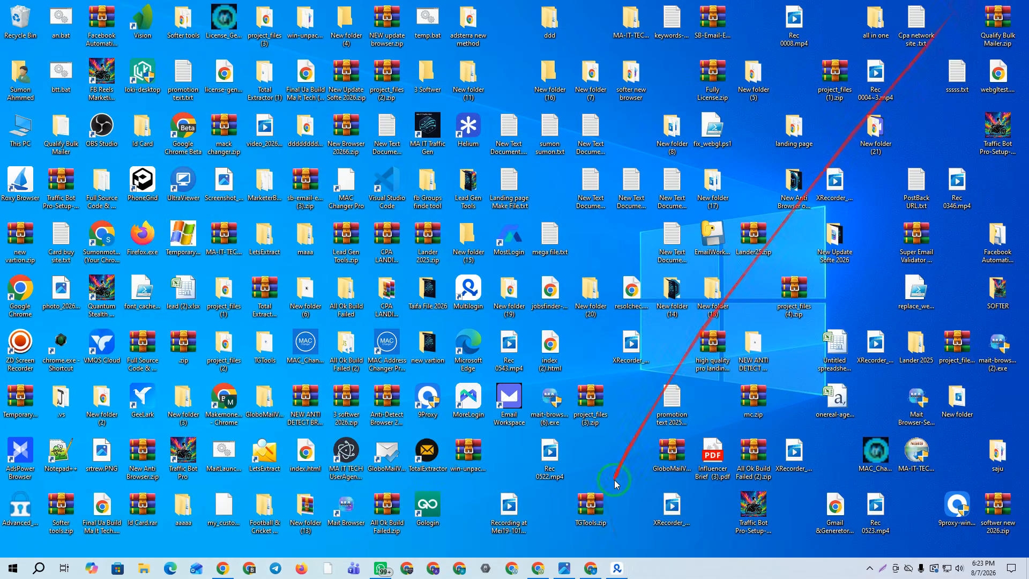
Close the Multilogin app, close the paid surveys tab in Chrome, and reload the pricing page
{"action": "left_click", "coordinate": [621, 570]}
{"action": "right_click", "coordinate": [621, 569]}
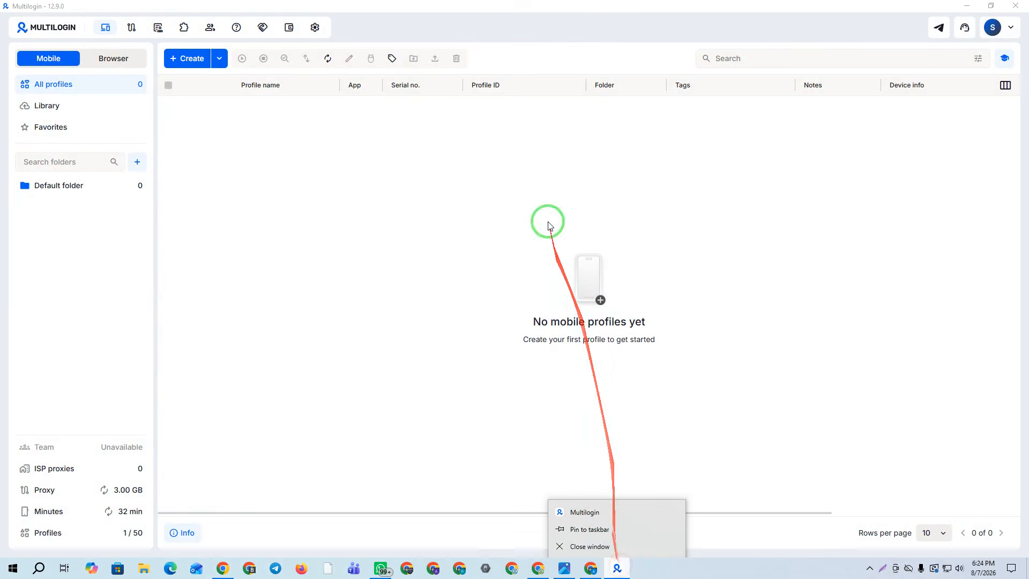
{"action": "left_click", "coordinate": [592, 546]}
{"action": "left_click", "coordinate": [223, 570]}
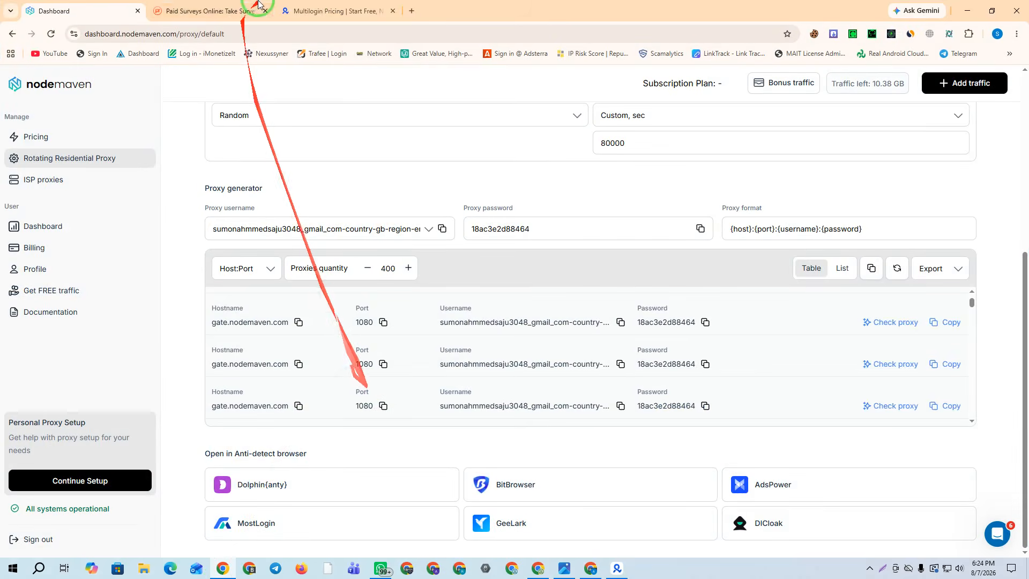
{"action": "left_click", "coordinate": [305, 11]}
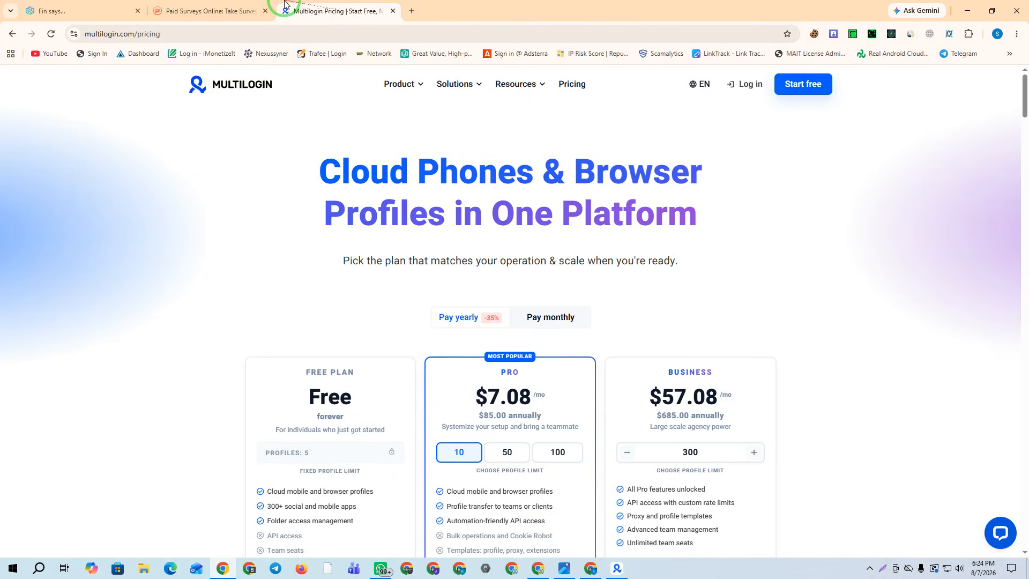
{"action": "left_click", "coordinate": [262, 15]}
{"action": "left_click", "coordinate": [265, 11]}
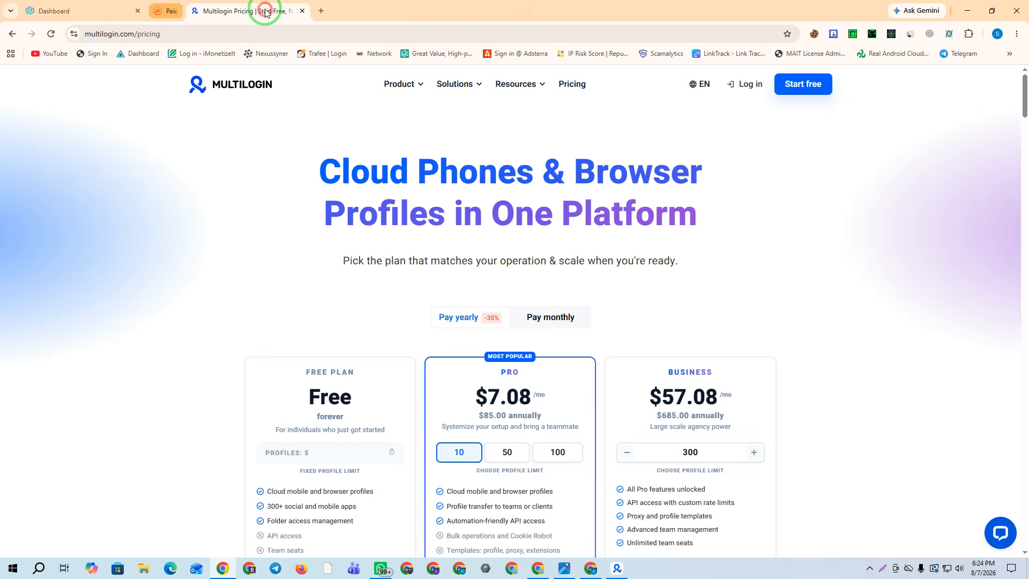
{"action": "left_click", "coordinate": [50, 34]}
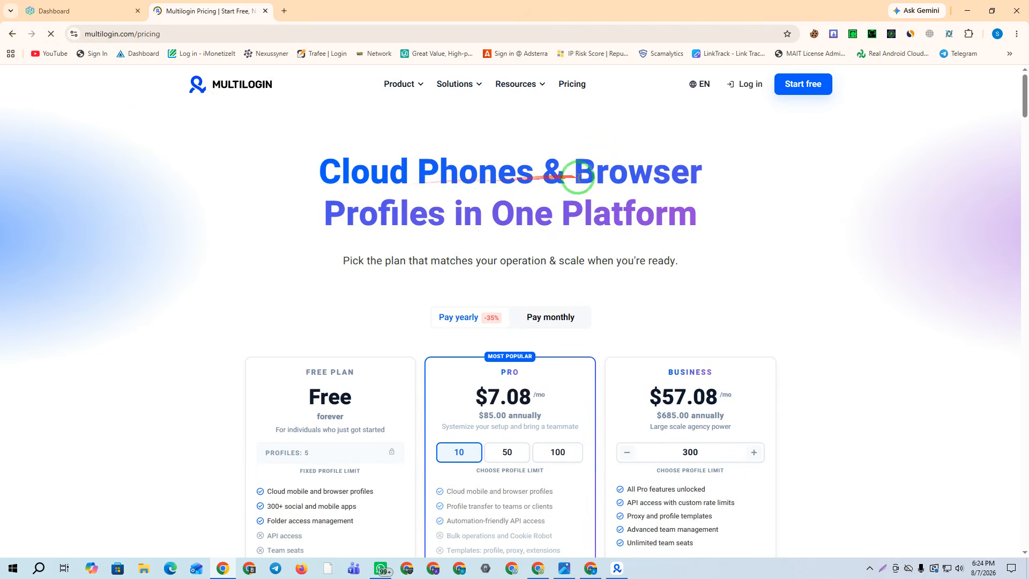
Set the Pro plan's profile count to 100 on the pricing page
{"action": "left_click_drag", "start_coordinate": [712, 225], "coordinate": [295, 181]}
{"action": "left_click", "coordinate": [259, 199]}
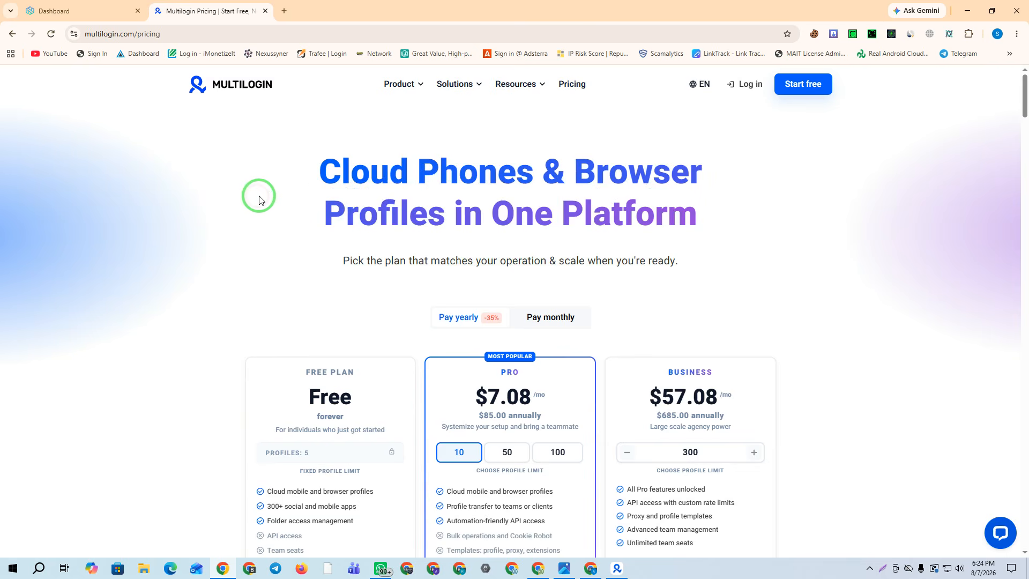
{"action": "scroll", "coordinate": [386, 209], "scroll_direction": "down", "scroll_amount": 3}
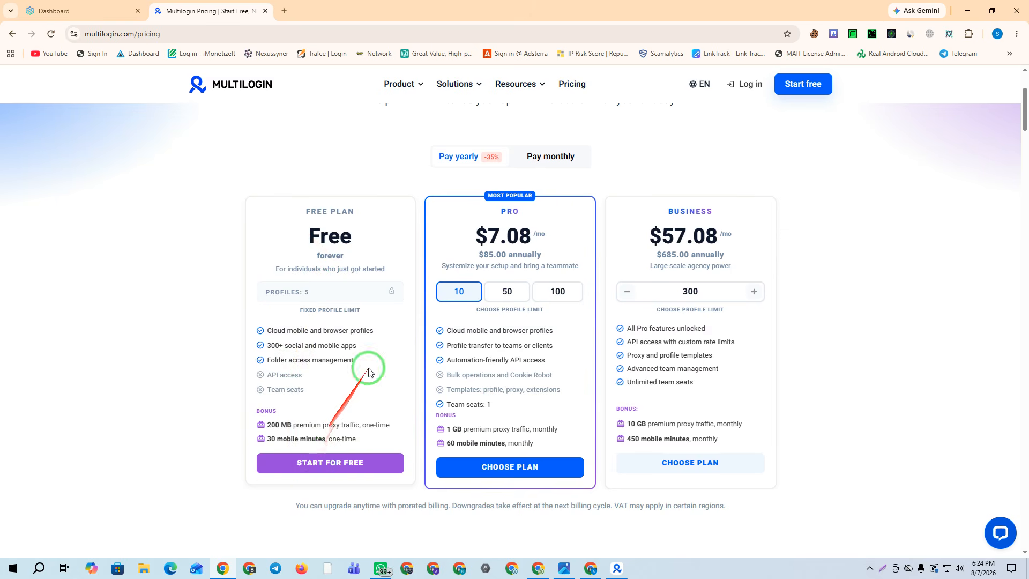
{"action": "left_click", "coordinate": [503, 292]}
{"action": "left_click", "coordinate": [571, 291]}
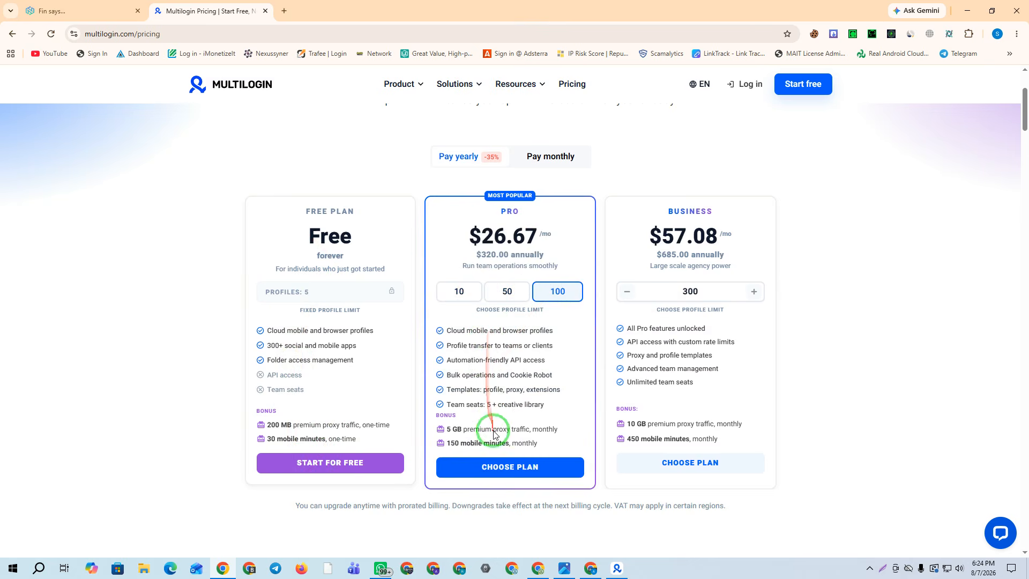
Scroll through the plan comparison tables down to the footer and back up
{"action": "scroll", "coordinate": [712, 305], "scroll_direction": "down", "scroll_amount": 2}
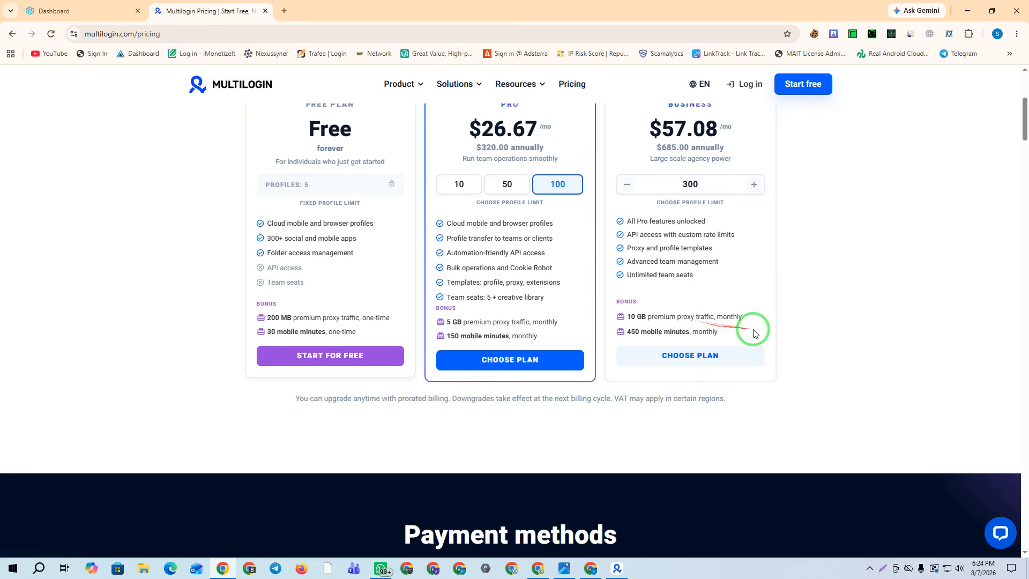
{"action": "scroll", "coordinate": [653, 318], "scroll_direction": "down", "scroll_amount": 3}
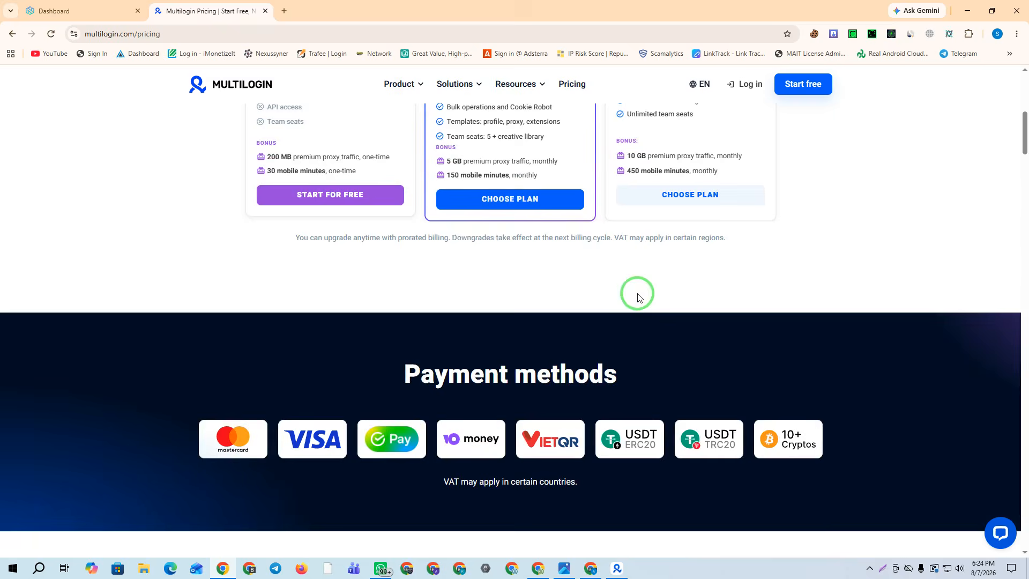
{"action": "scroll", "coordinate": [643, 297], "scroll_direction": "up", "scroll_amount": 3}
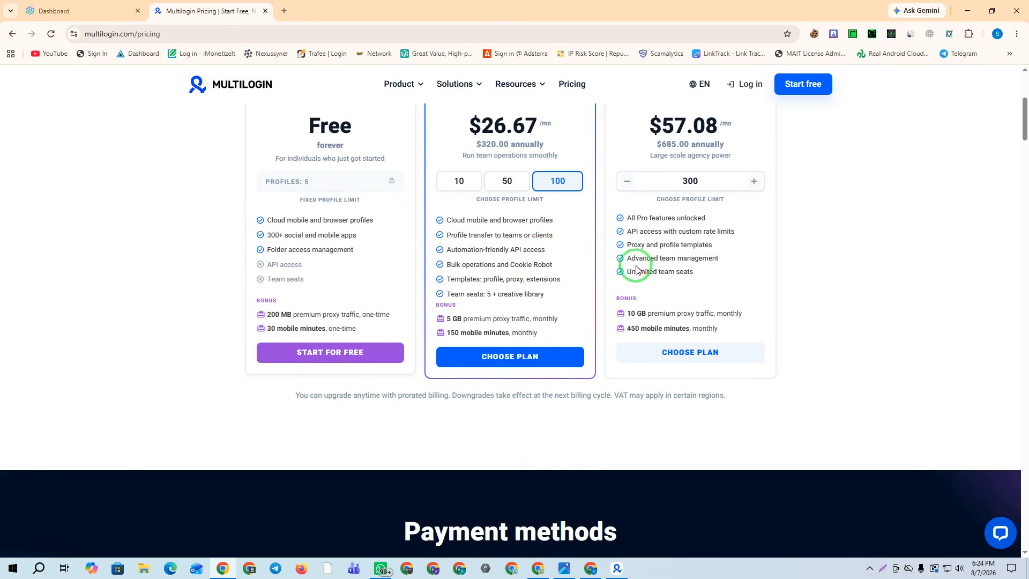
{"action": "scroll", "coordinate": [654, 267], "scroll_direction": "down", "scroll_amount": 8}
{"action": "scroll", "coordinate": [689, 280], "scroll_direction": "down", "scroll_amount": 9}
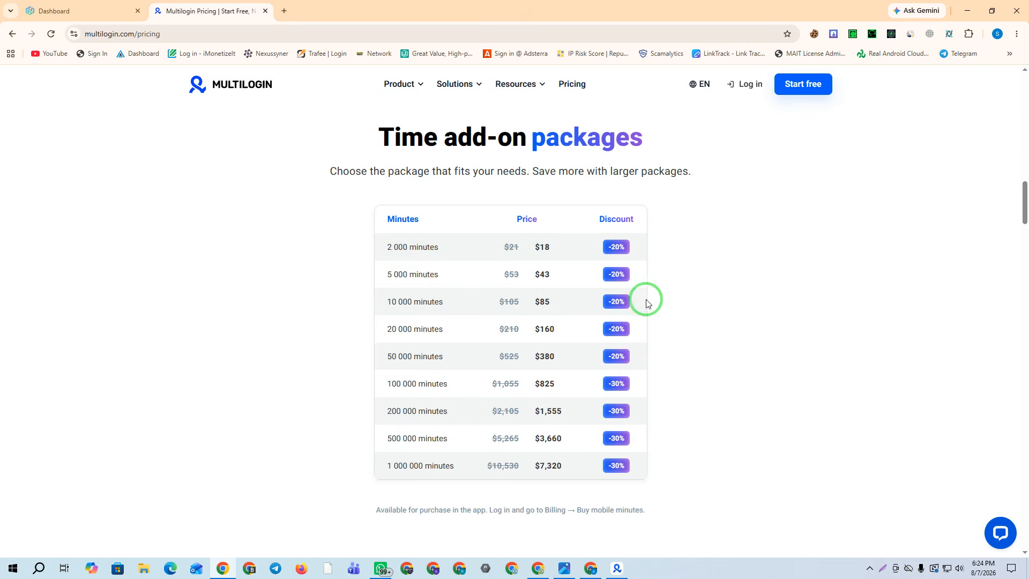
{"action": "scroll", "coordinate": [611, 300], "scroll_direction": "down", "scroll_amount": 13}
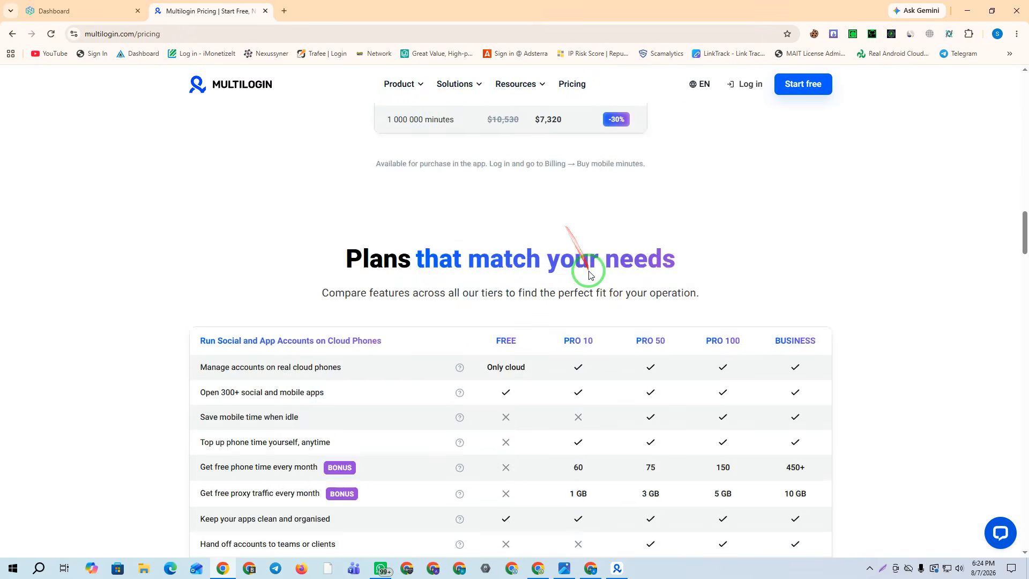
{"action": "scroll", "coordinate": [599, 300], "scroll_direction": "down", "scroll_amount": 20}
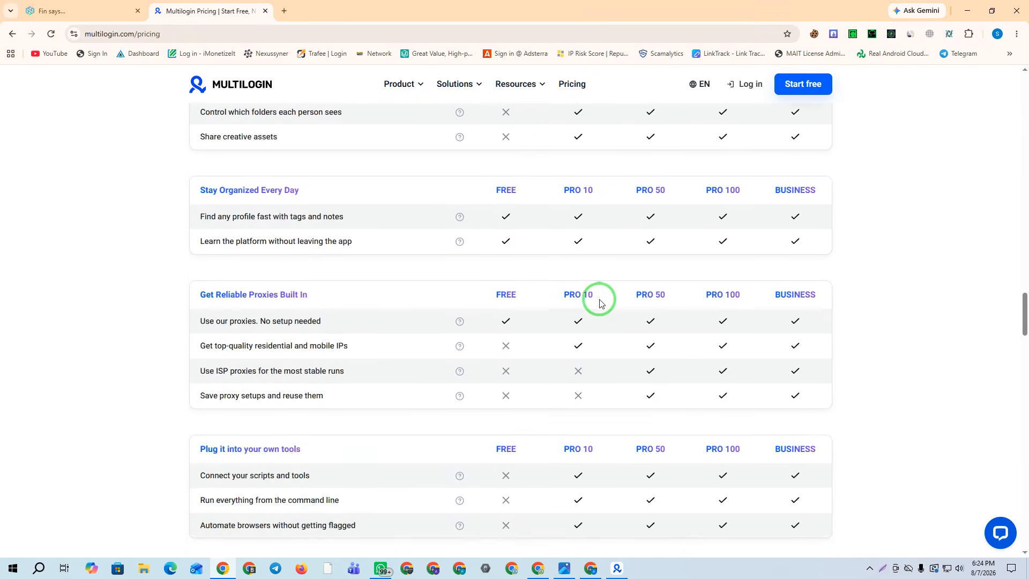
{"action": "scroll", "coordinate": [610, 392], "scroll_direction": "down", "scroll_amount": 20}
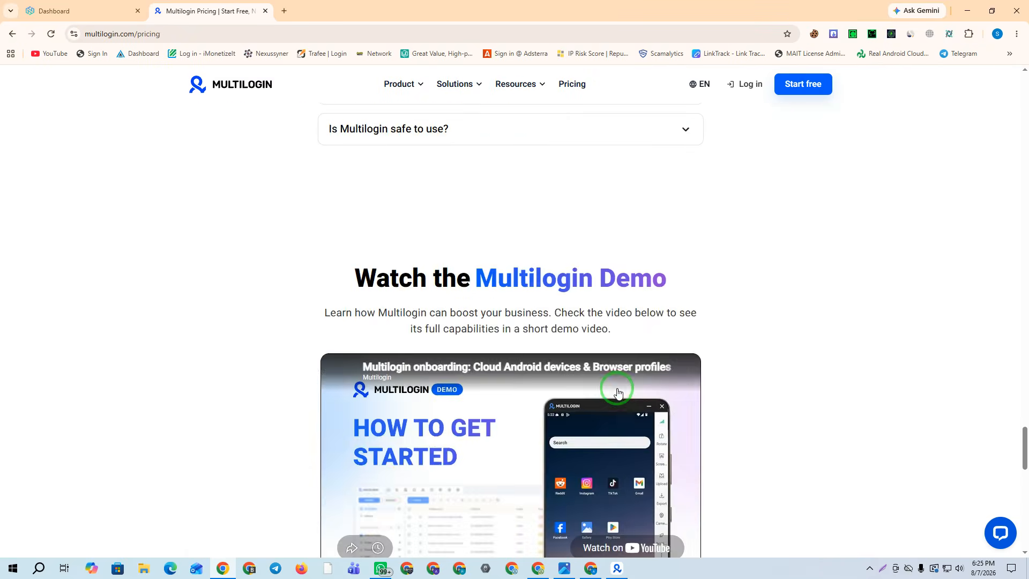
{"action": "scroll", "coordinate": [626, 390], "scroll_direction": "down", "scroll_amount": 2}
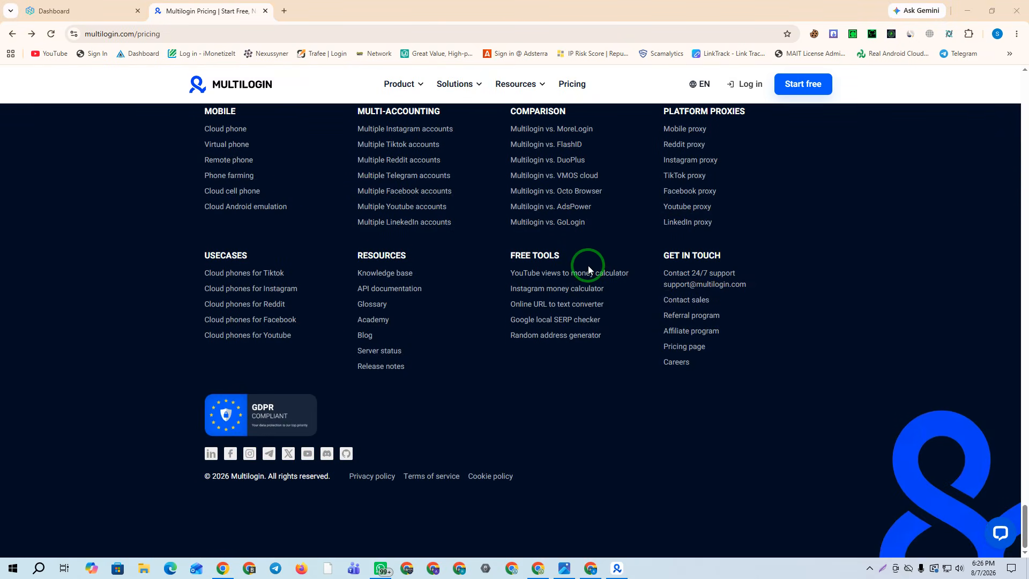
{"action": "scroll", "coordinate": [587, 268], "scroll_direction": "up", "scroll_amount": 20}
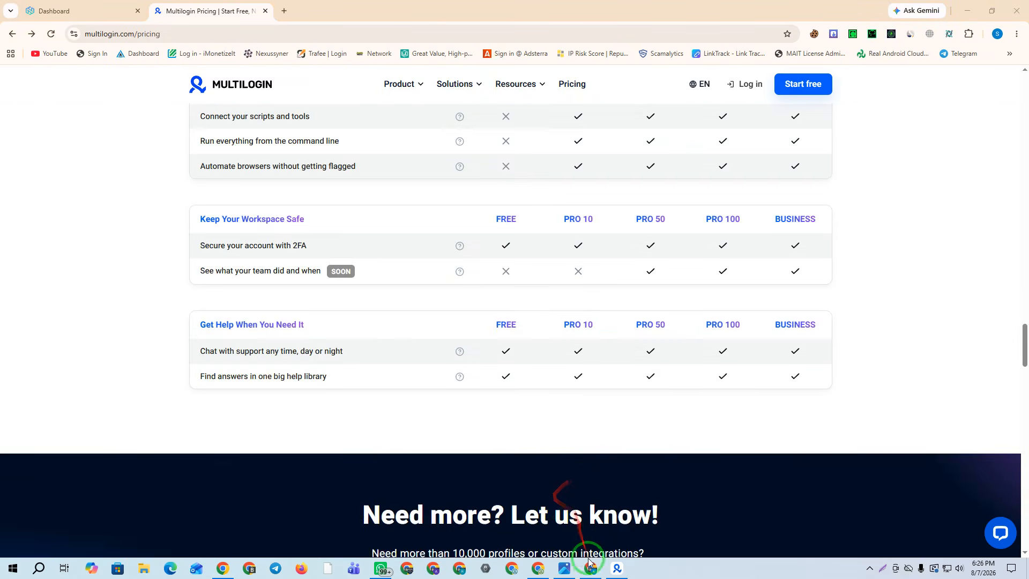
Paste the copied referral link into a new Chrome tab and load it
{"action": "left_click", "coordinate": [591, 568]}
{"action": "left_click", "coordinate": [161, 11]}
{"action": "left_click", "coordinate": [117, 34]}
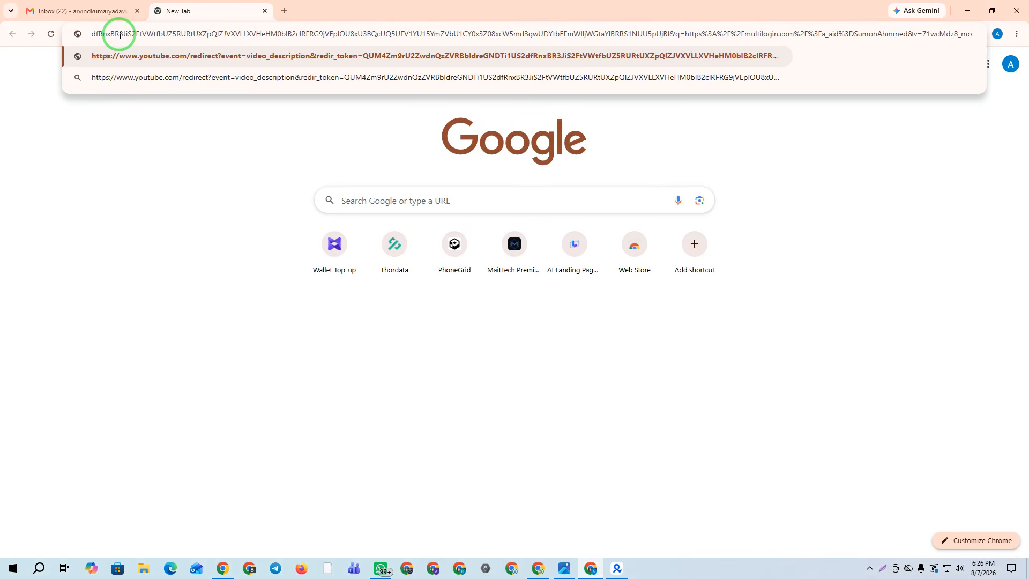
{"action": "key", "text": "Return"}
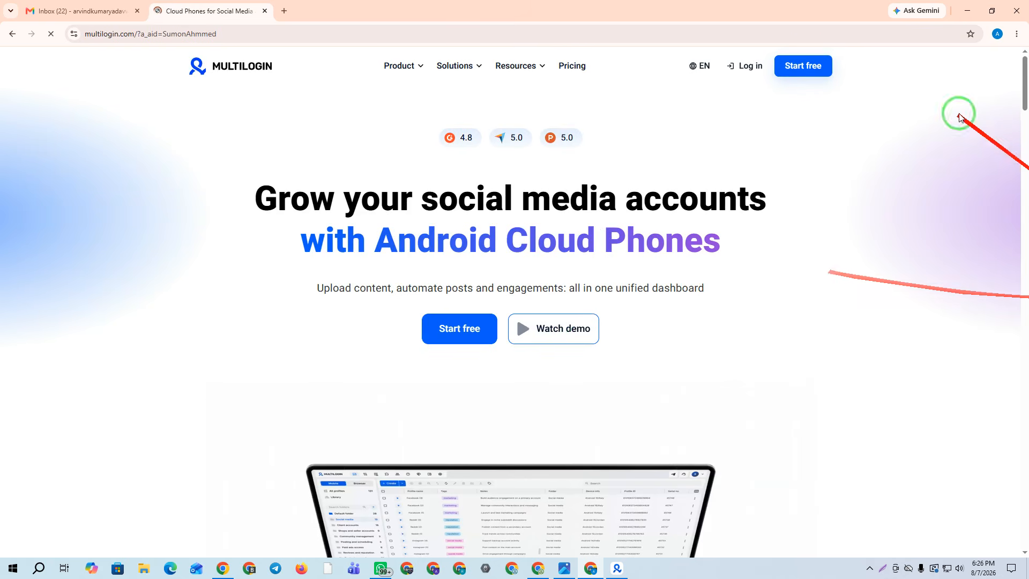
Scroll over the Multilogin home page and dismiss the support chat popup
{"action": "scroll", "coordinate": [820, 259], "scroll_direction": "down", "scroll_amount": 3}
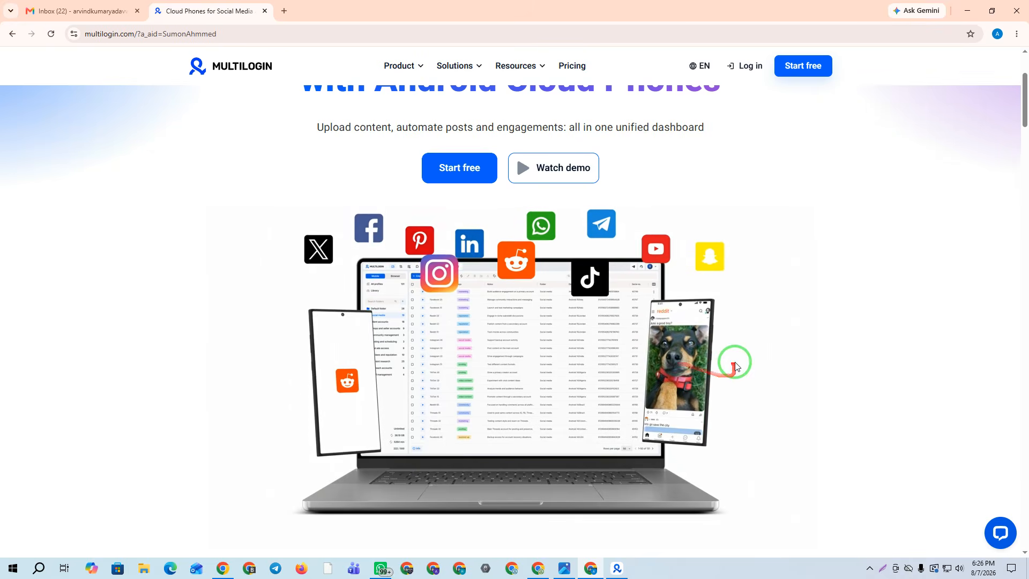
{"action": "scroll", "coordinate": [735, 365], "scroll_direction": "down", "scroll_amount": 15}
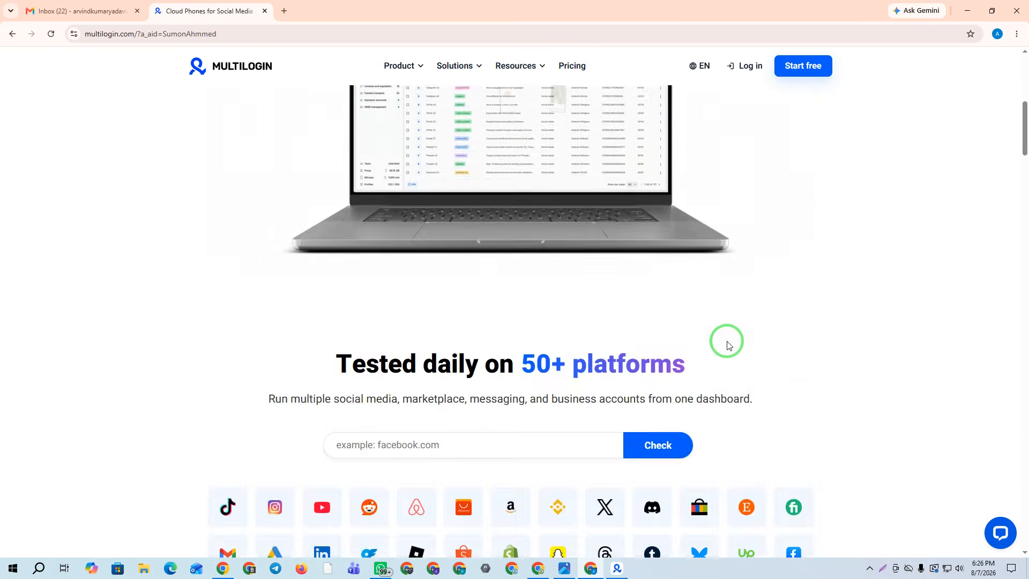
{"action": "scroll", "coordinate": [727, 343], "scroll_direction": "down", "scroll_amount": 20}
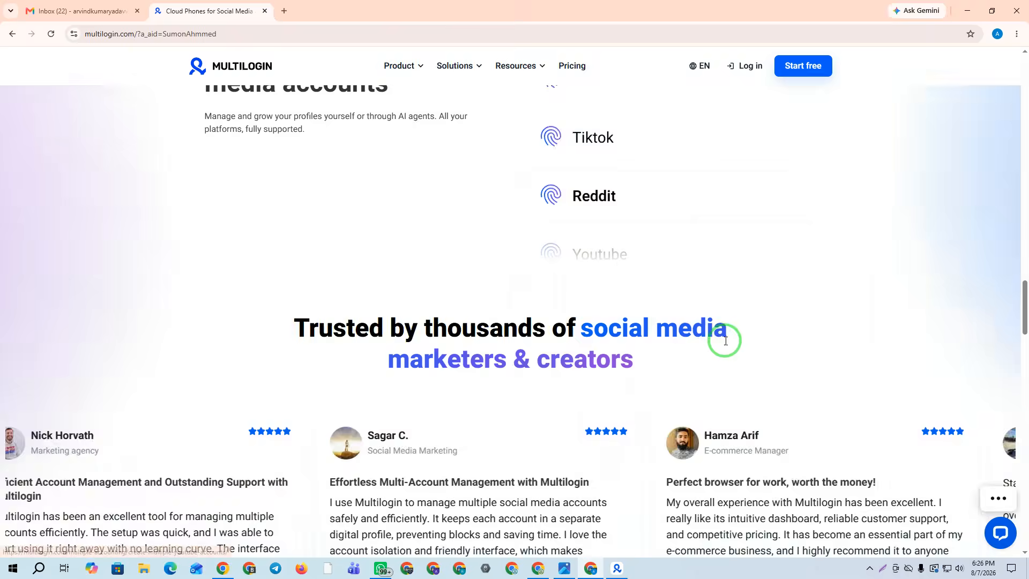
{"action": "scroll", "coordinate": [760, 416], "scroll_direction": "down", "scroll_amount": 15}
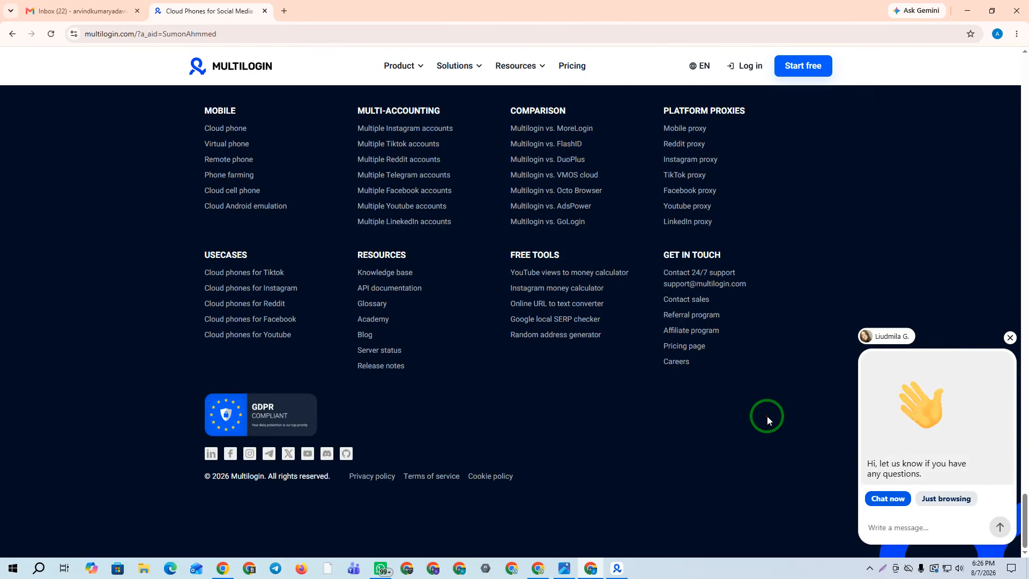
{"action": "left_click", "coordinate": [1011, 340]}
{"action": "scroll", "coordinate": [699, 320], "scroll_direction": "up", "scroll_amount": 20}
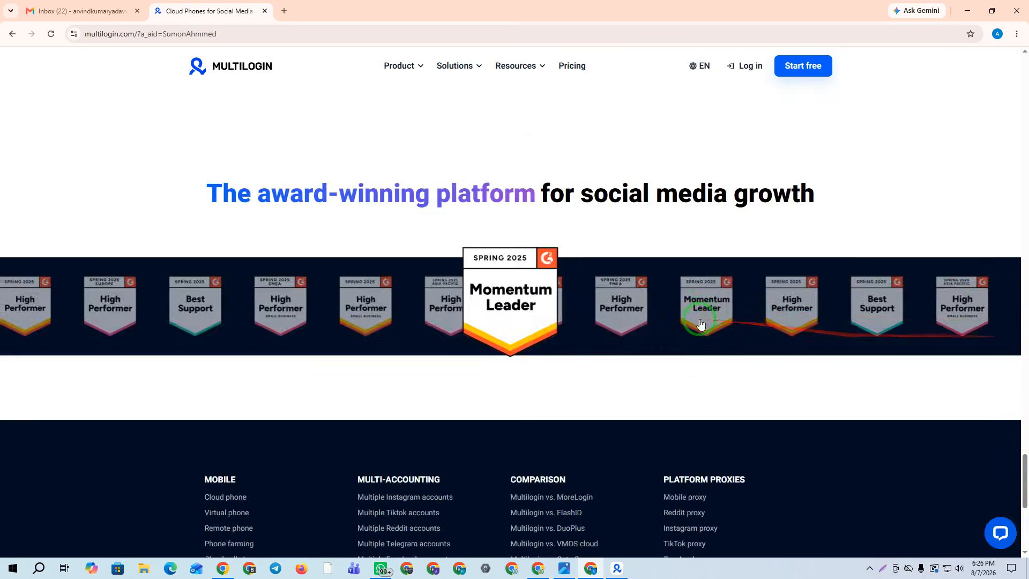
{"action": "scroll", "coordinate": [701, 323], "scroll_direction": "up", "scroll_amount": 20}
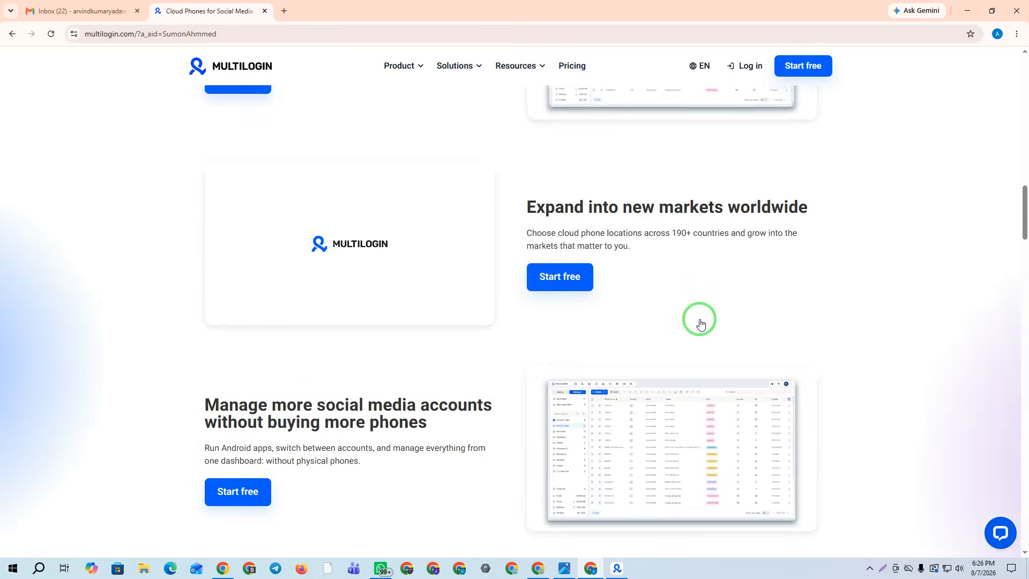
{"action": "scroll", "coordinate": [701, 323], "scroll_direction": "up", "scroll_amount": 3}
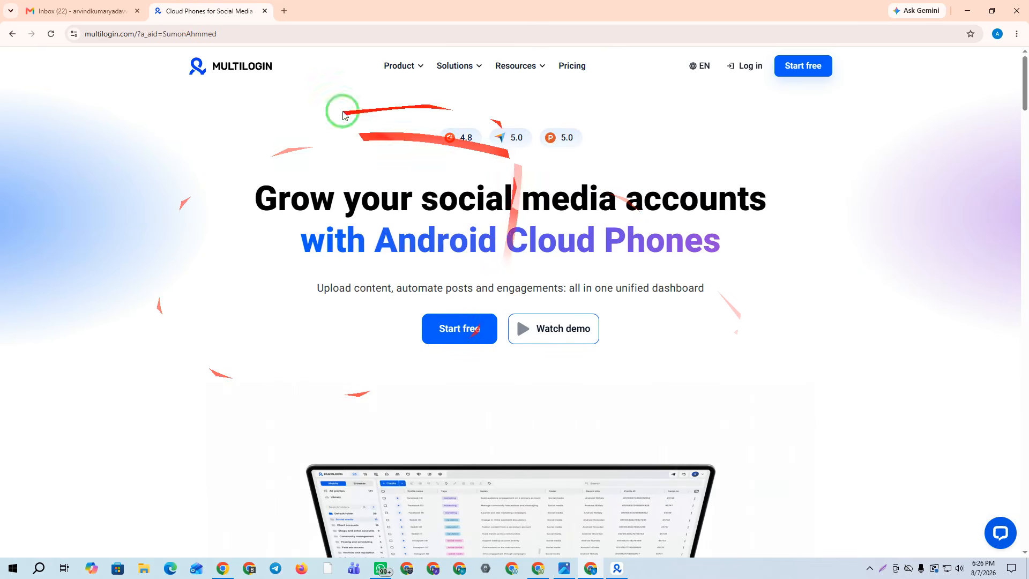
Start the free sign-up and fill in the Gmail account's e-mail address
{"action": "left_click", "coordinate": [804, 67]}
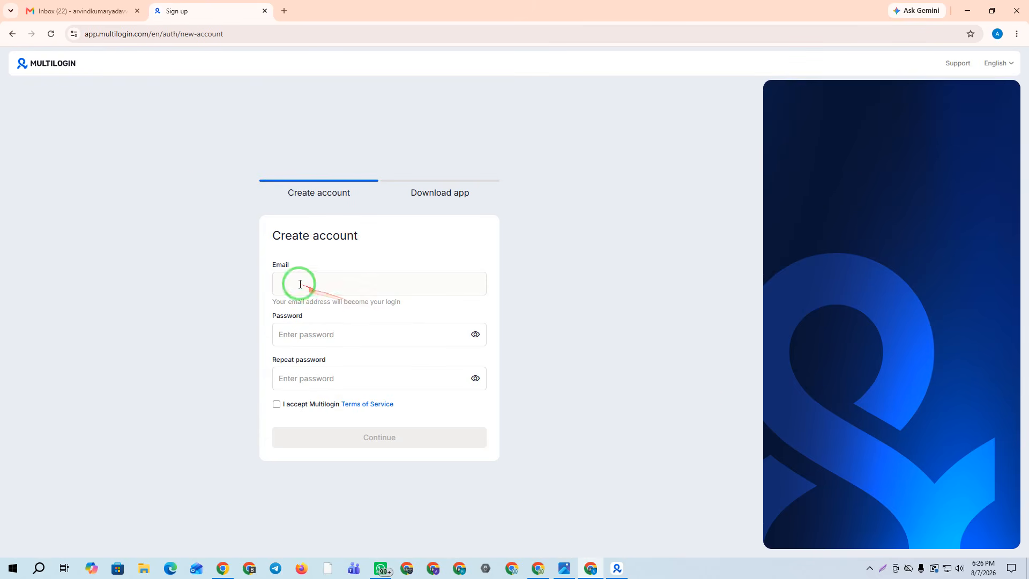
{"action": "left_click", "coordinate": [93, 7]}
{"action": "left_click", "coordinate": [1010, 64]}
{"action": "left_click", "coordinate": [882, 99]}
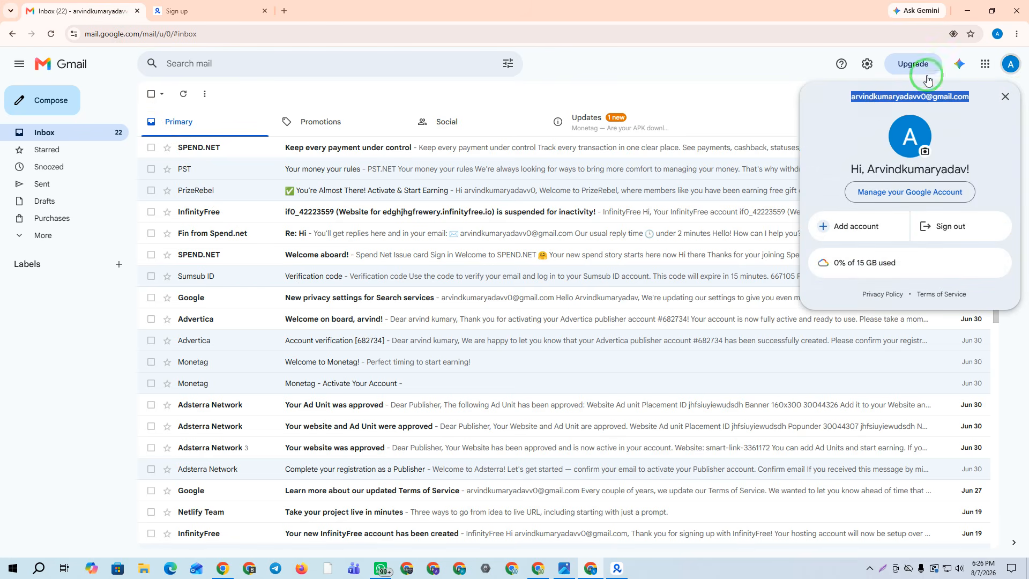
{"action": "left_click", "coordinate": [1006, 97]}
{"action": "left_click", "coordinate": [211, 9]}
{"action": "left_click", "coordinate": [293, 282]}
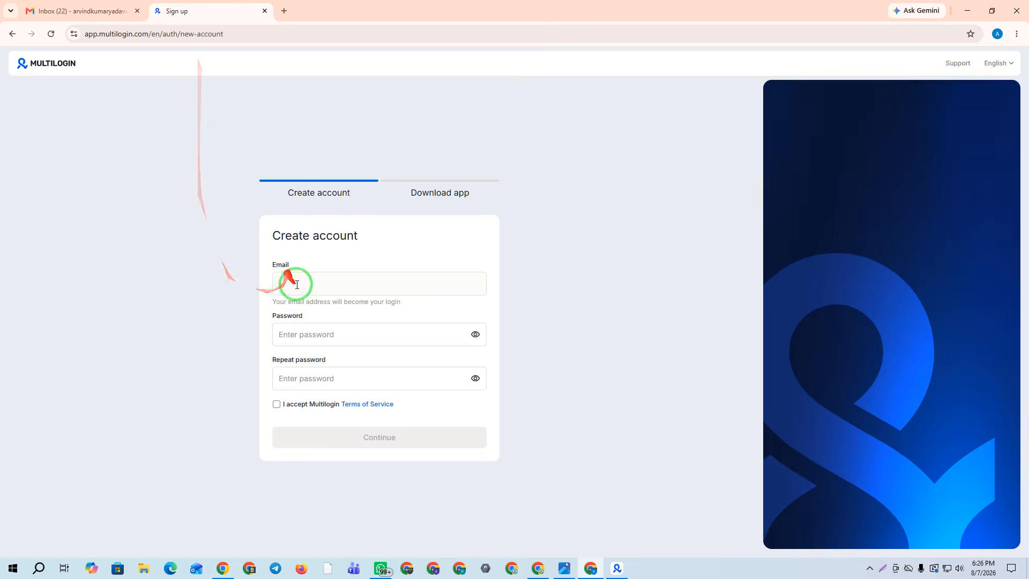
{"action": "left_click", "coordinate": [571, 271]}
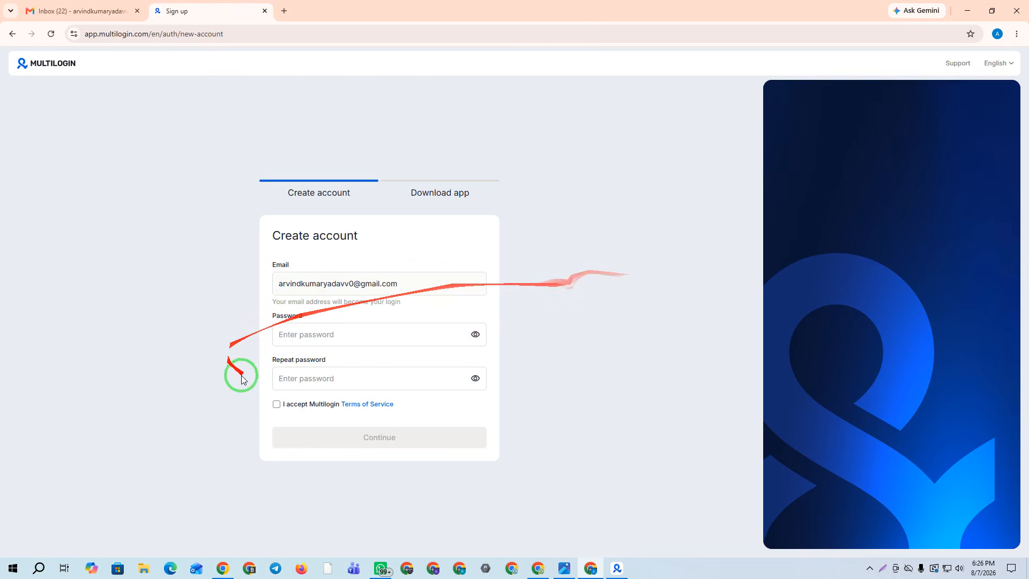
Enter and repeat the password, accept the Terms of Service, submit, then view Linux downloads
{"action": "left_click", "coordinate": [303, 334]}
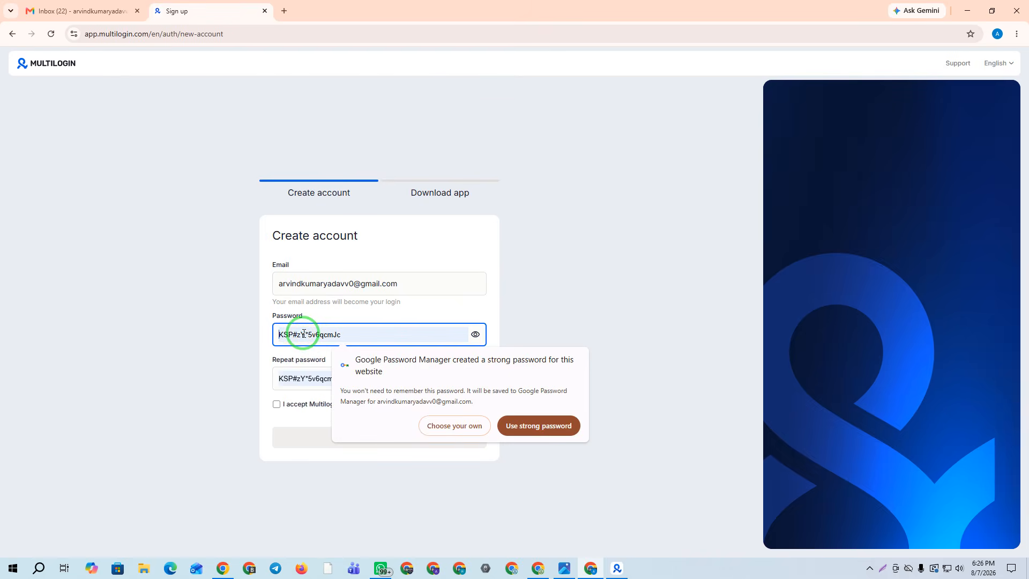
{"action": "type", "text": "••"}
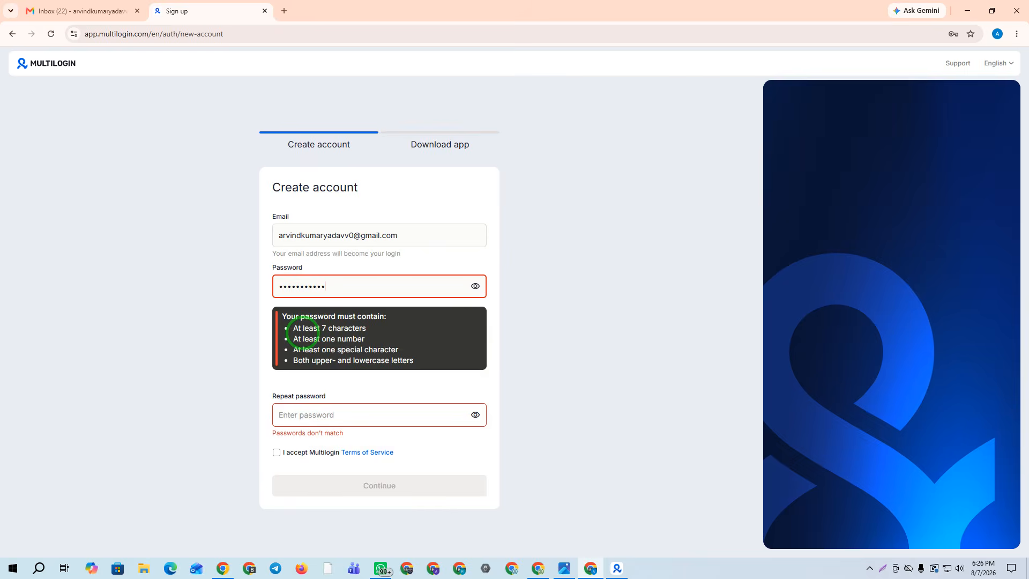
{"action": "type", "text": "••"}
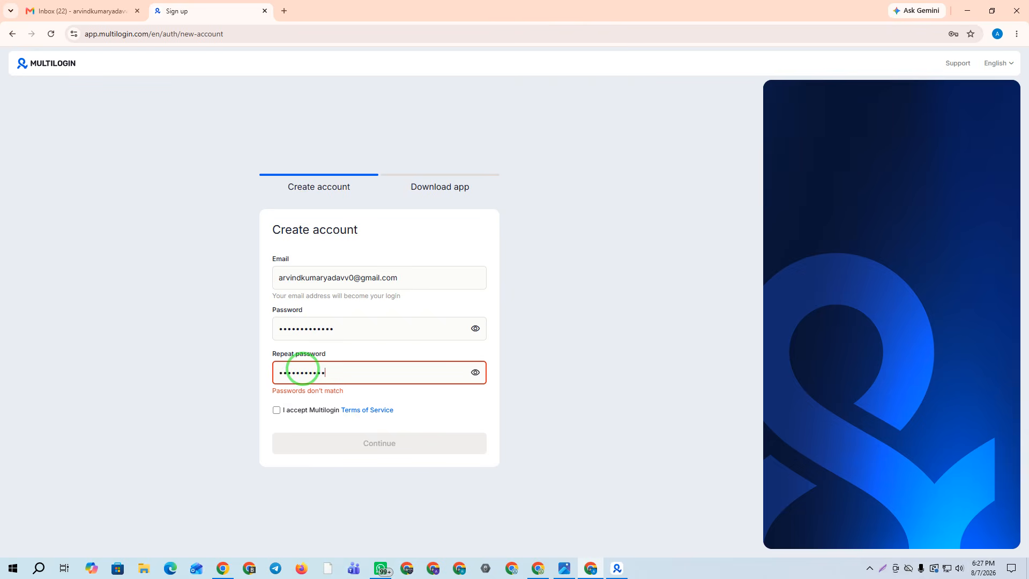
{"action": "type", "text": "••"}
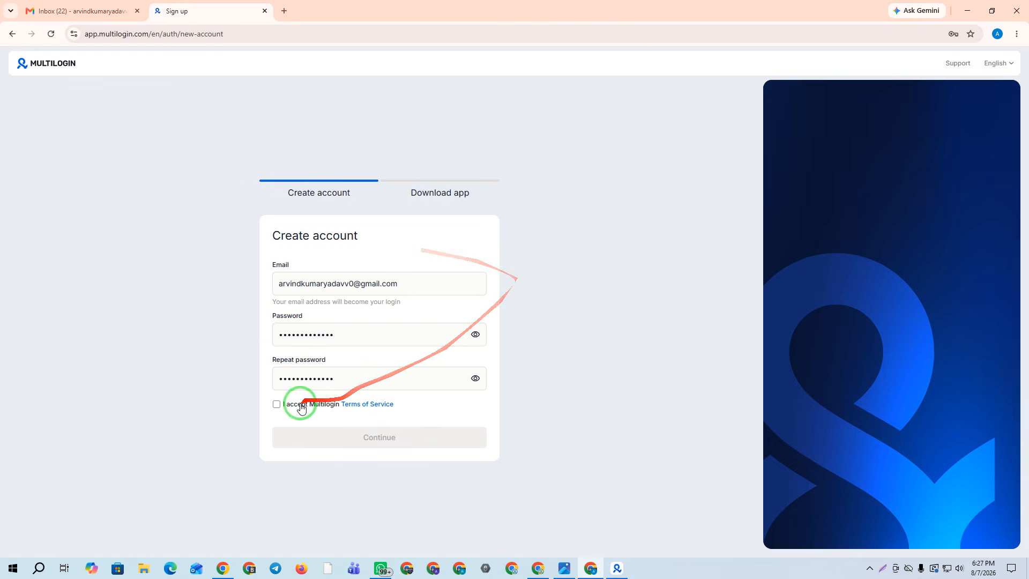
{"action": "left_click", "coordinate": [276, 404]}
{"action": "left_click", "coordinate": [356, 440]}
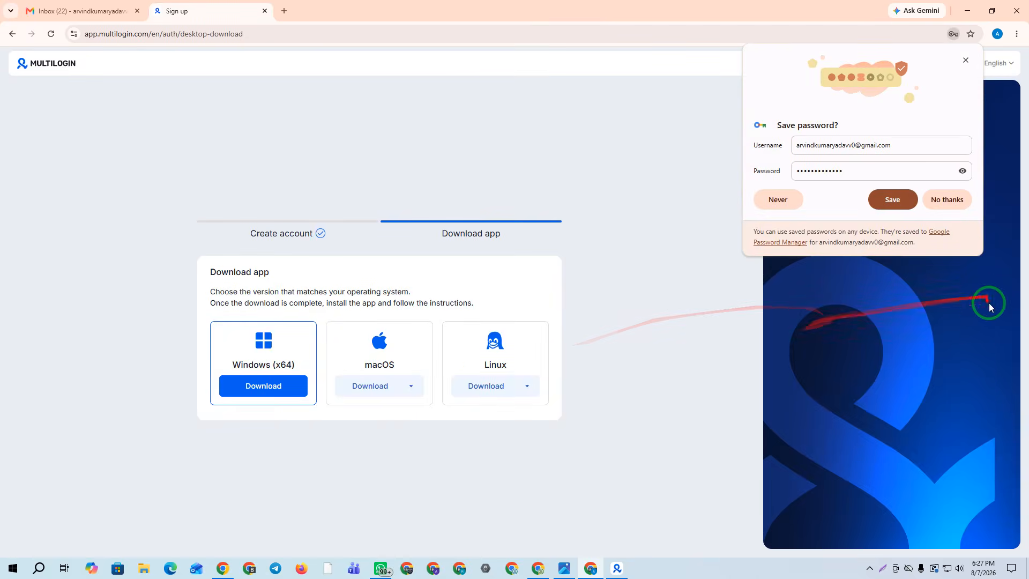
{"action": "left_click", "coordinate": [891, 200]}
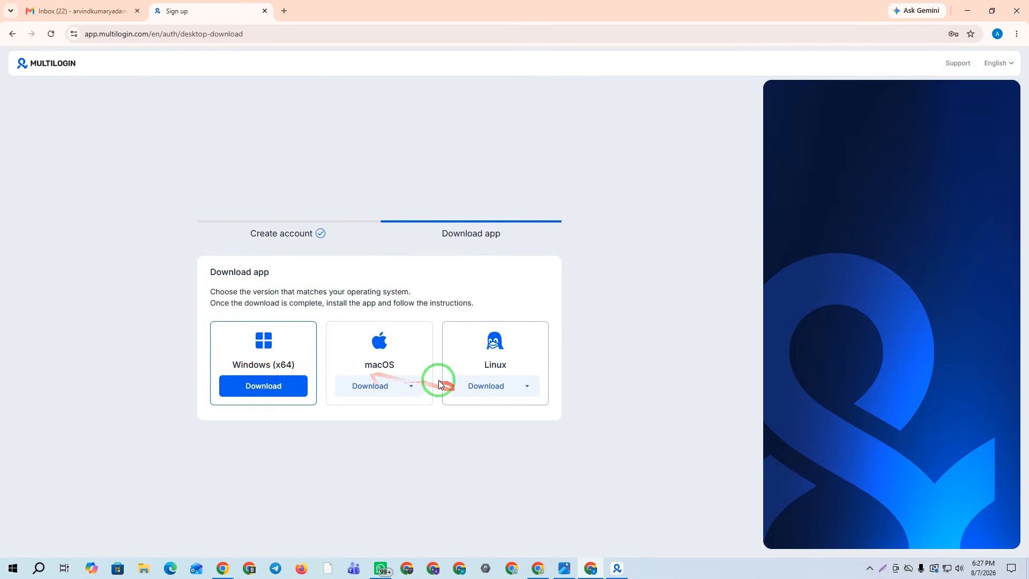
{"action": "left_click", "coordinate": [521, 386]}
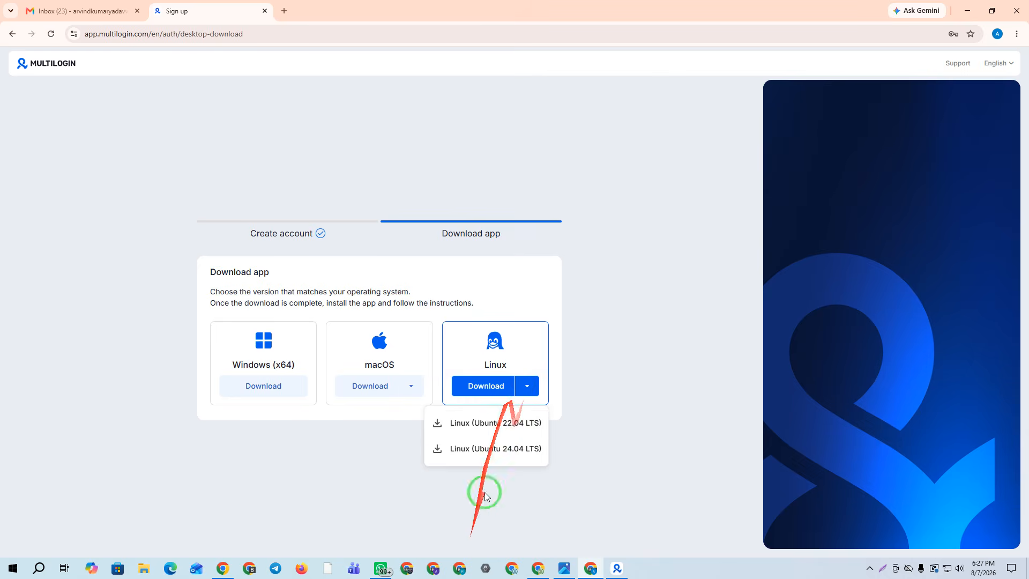
View the macOS downloads, then minimize Chrome and restore the Multilogin app with its account options
{"action": "left_click", "coordinate": [411, 385]}
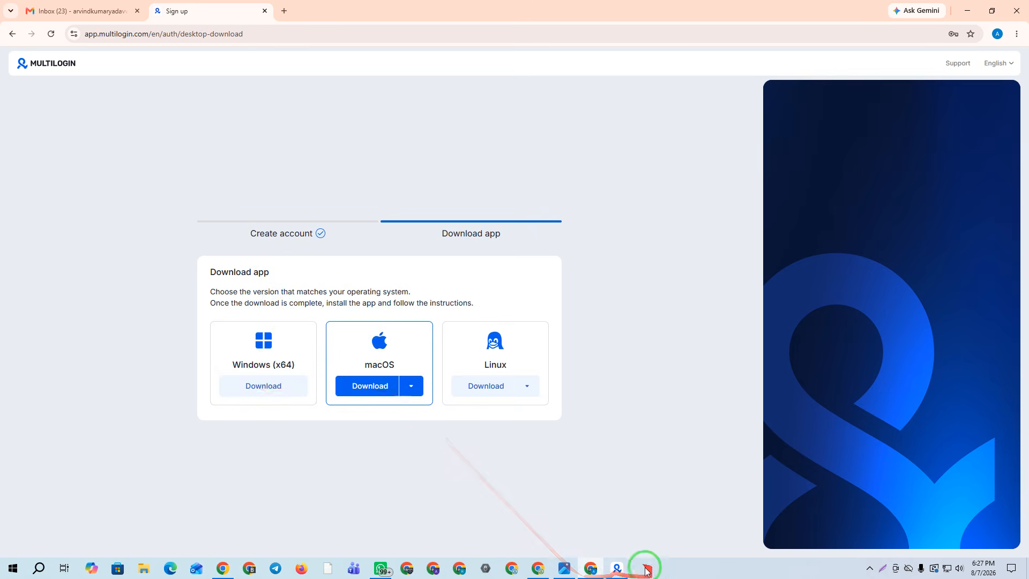
{"action": "left_click", "coordinate": [623, 571]}
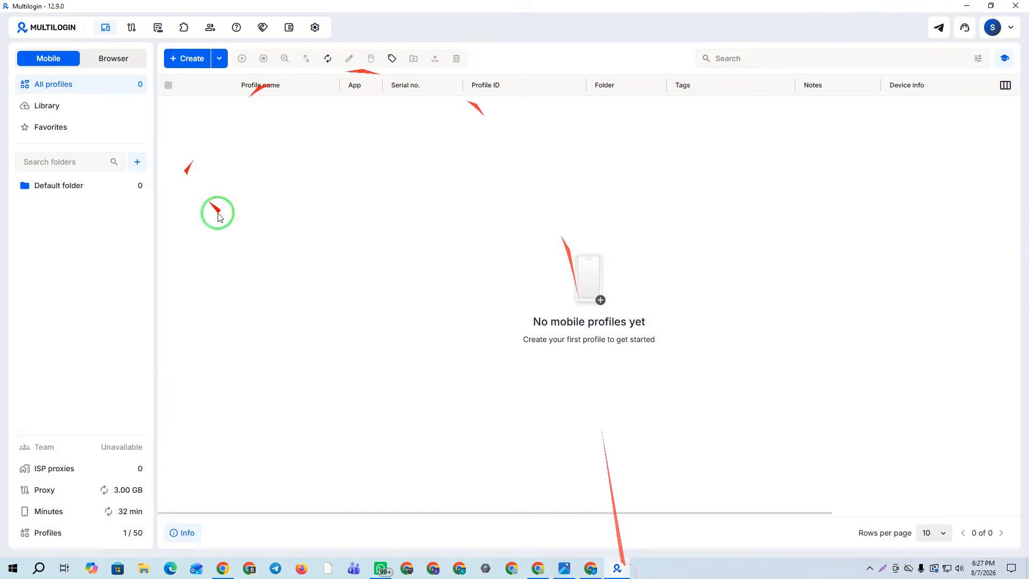
{"action": "left_click", "coordinate": [965, 7]}
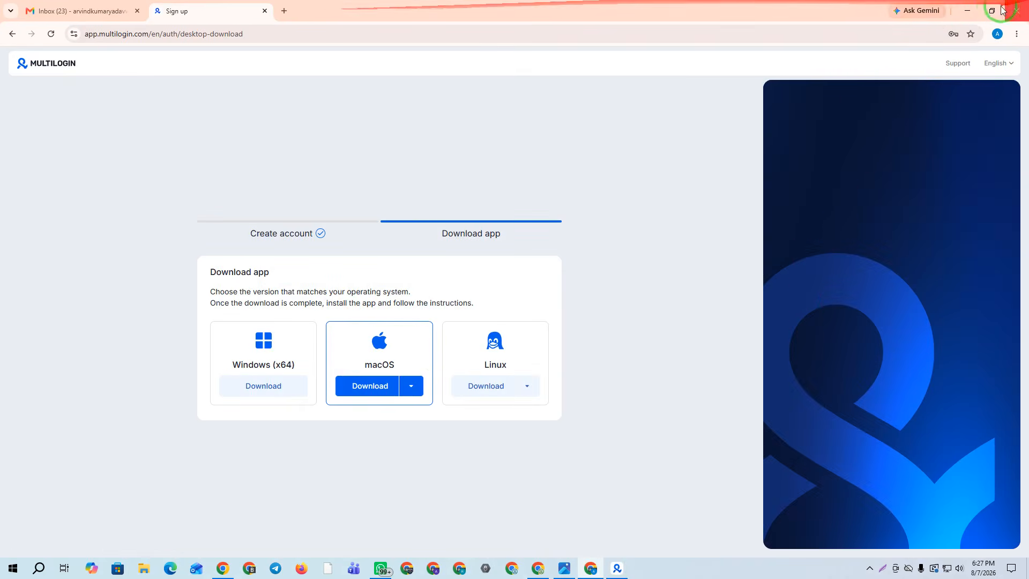
{"action": "left_click", "coordinate": [968, 10]}
{"action": "left_click", "coordinate": [617, 568]}
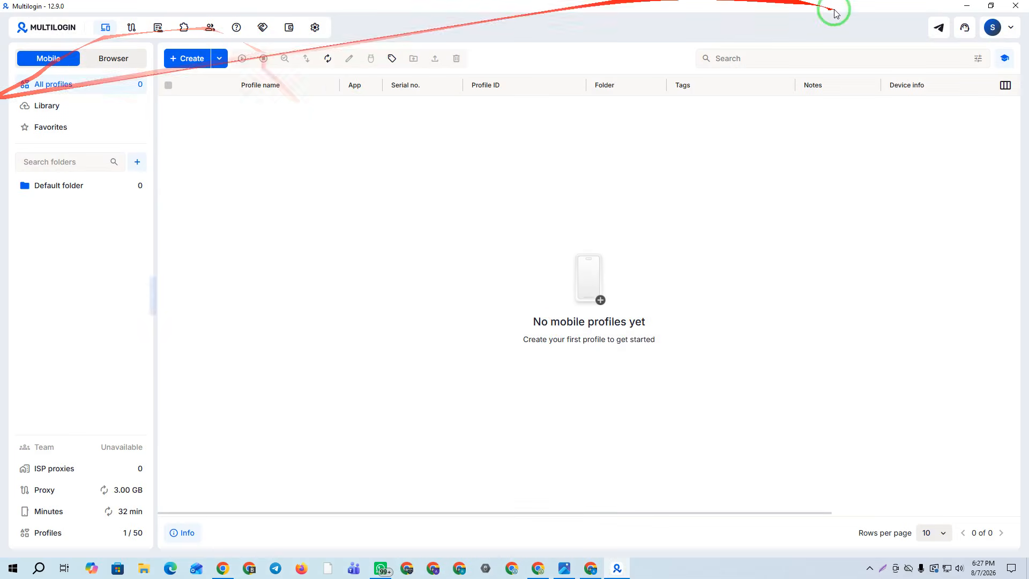
{"action": "left_click", "coordinate": [1010, 28]}
{"action": "left_click", "coordinate": [1010, 29]}
{"action": "left_click", "coordinate": [1010, 29]}
Log out, then sign in with the new account's email from clipboard history and its password
{"action": "left_click", "coordinate": [895, 82]}
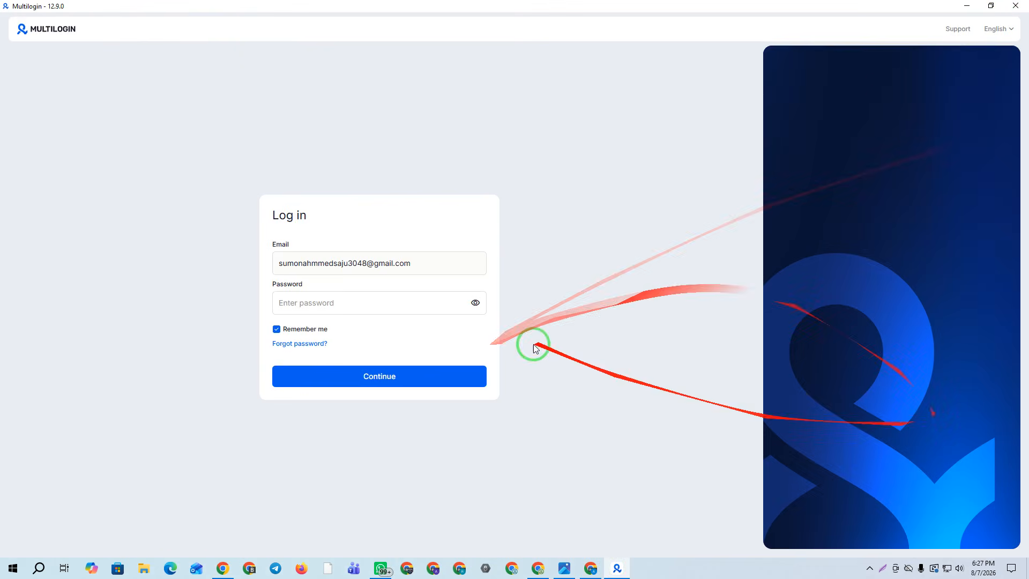
{"action": "left_click_drag", "start_coordinate": [436, 262], "coordinate": [5, 281]}
{"action": "key", "text": "super+v"}
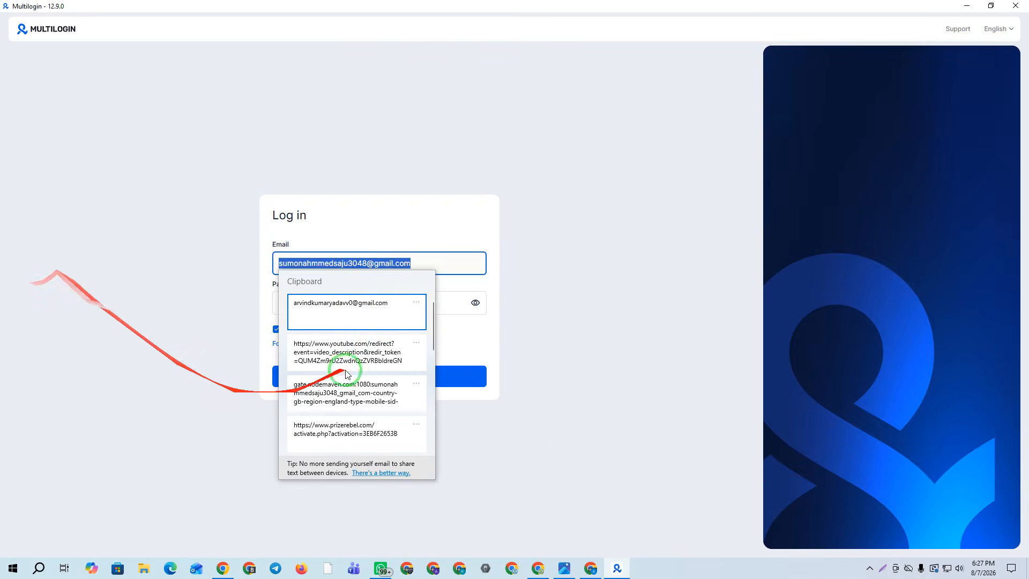
{"action": "left_click", "coordinate": [345, 302]}
{"action": "left_click", "coordinate": [297, 309]}
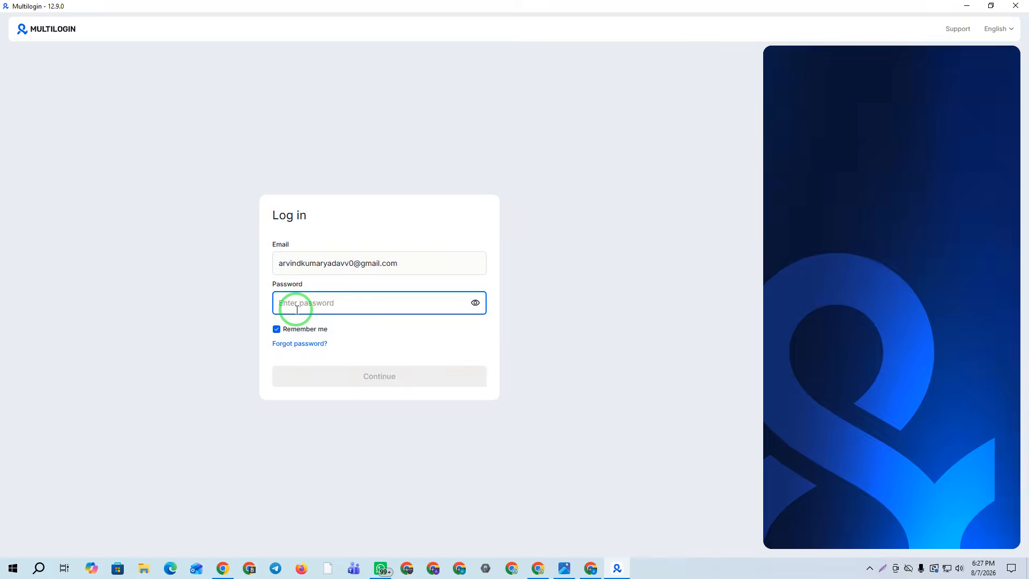
{"action": "type", "text": "•"}
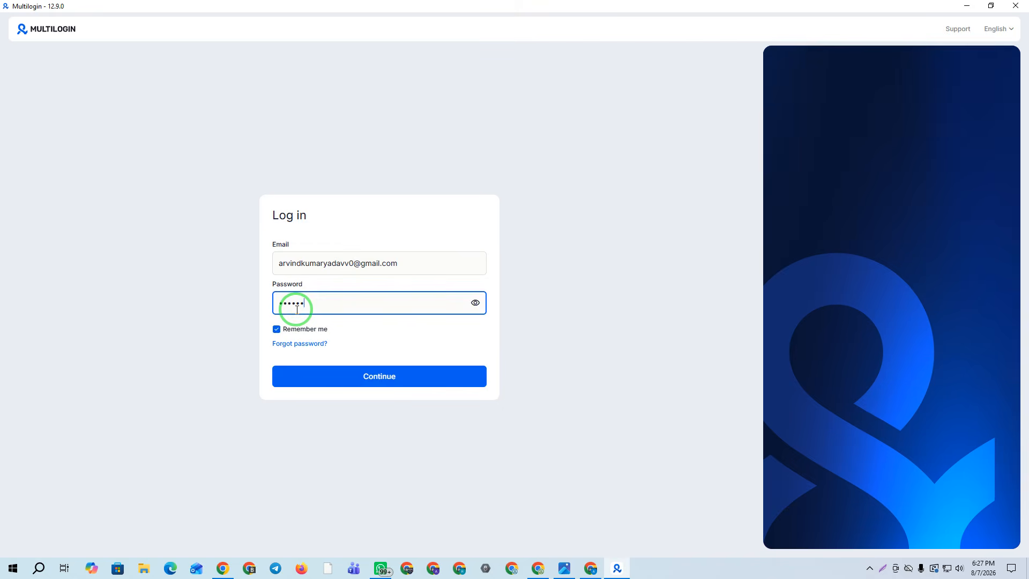
{"action": "left_click", "coordinate": [349, 376]}
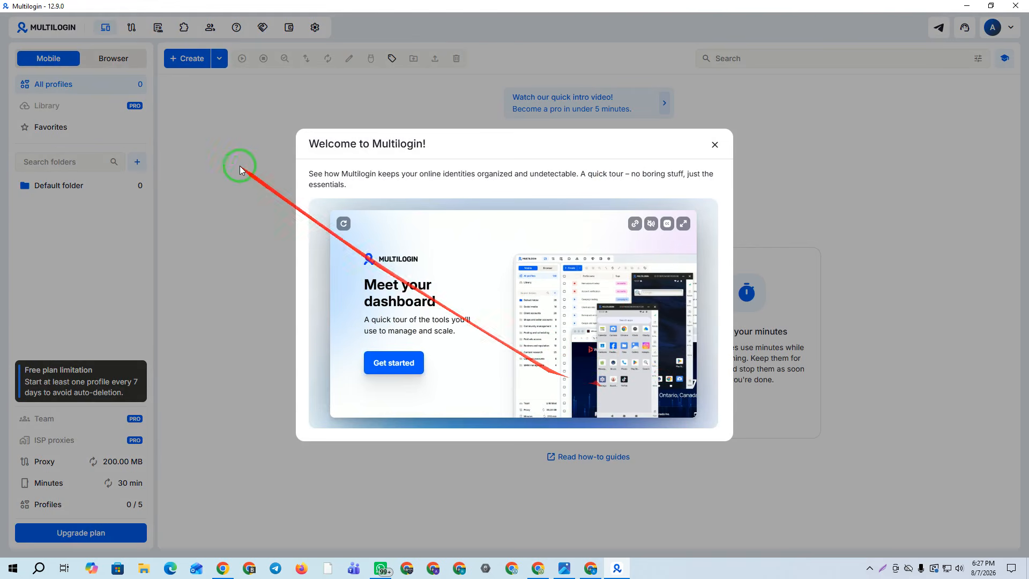
Close the Welcome to Multilogin tour and open the profile Create options
{"action": "left_click", "coordinate": [715, 145]}
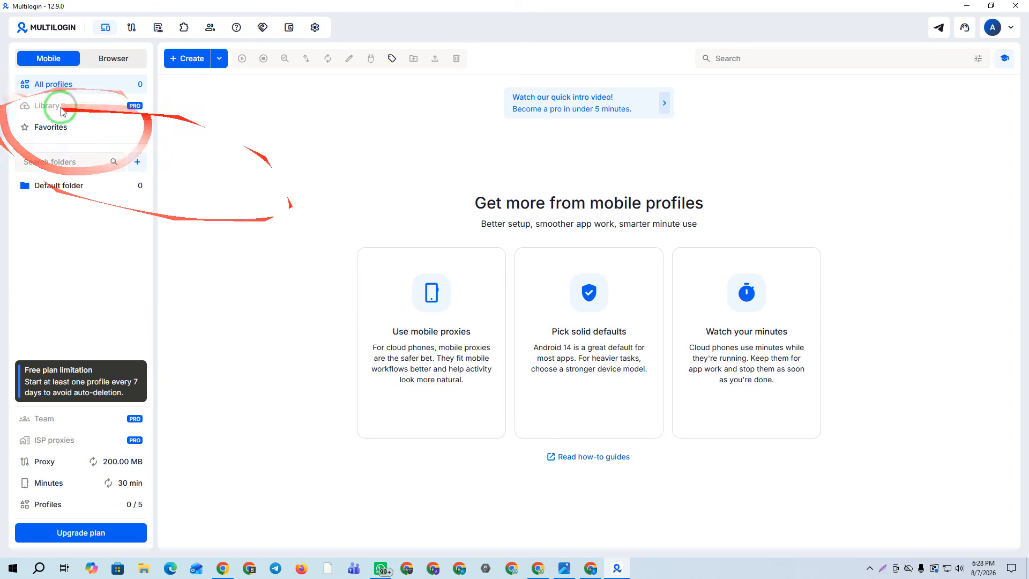
{"action": "left_click", "coordinate": [219, 60]}
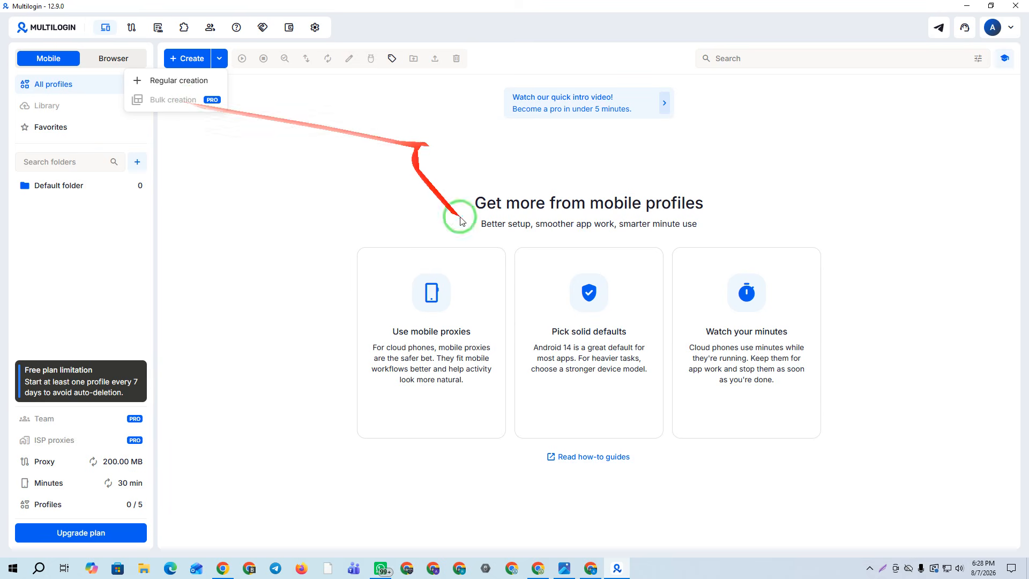
Start a single mobile profile and replace its default name with App Install
{"action": "left_click", "coordinate": [171, 87]}
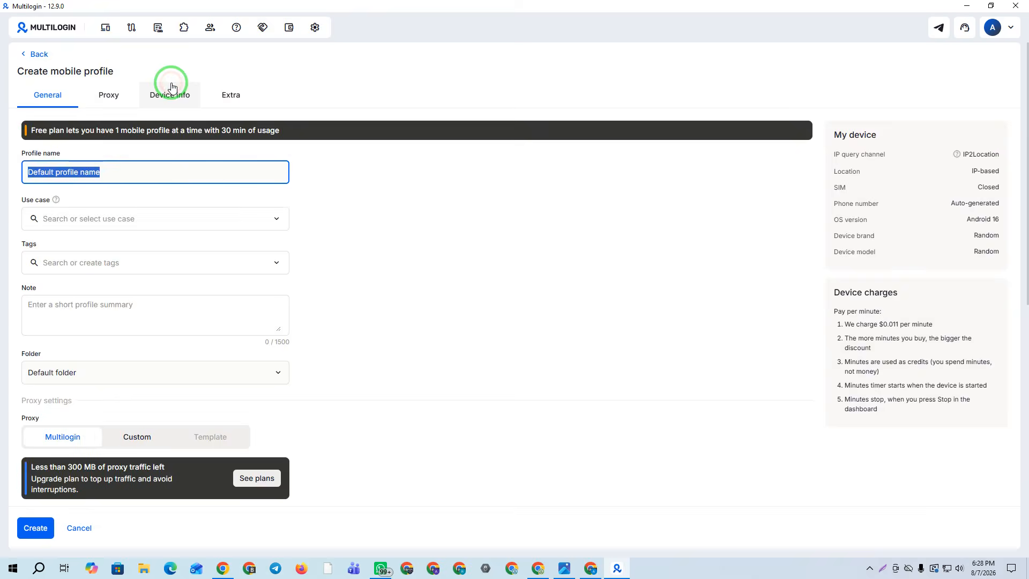
{"action": "left_click", "coordinate": [576, 213]}
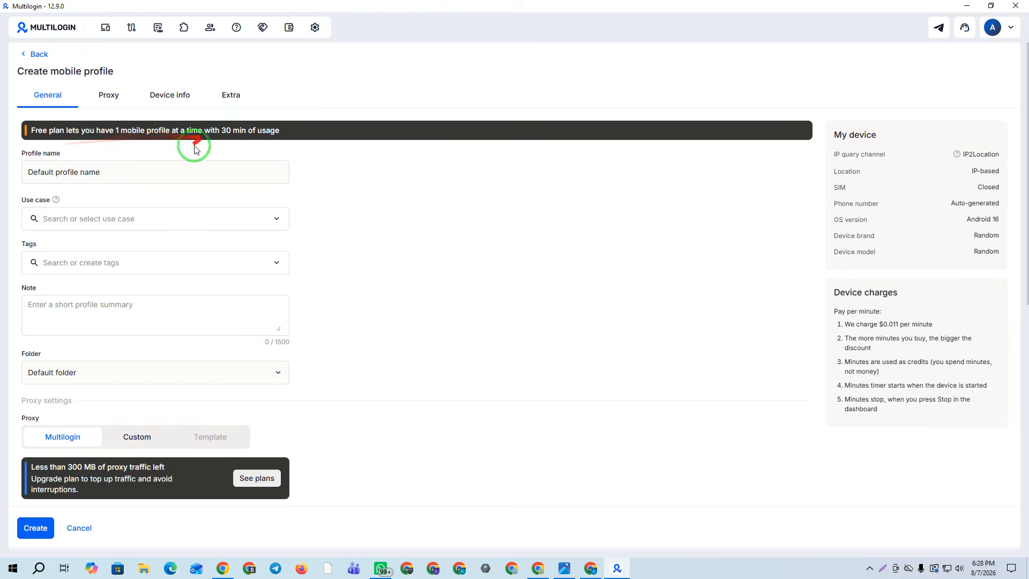
{"action": "left_click", "coordinate": [62, 170]}
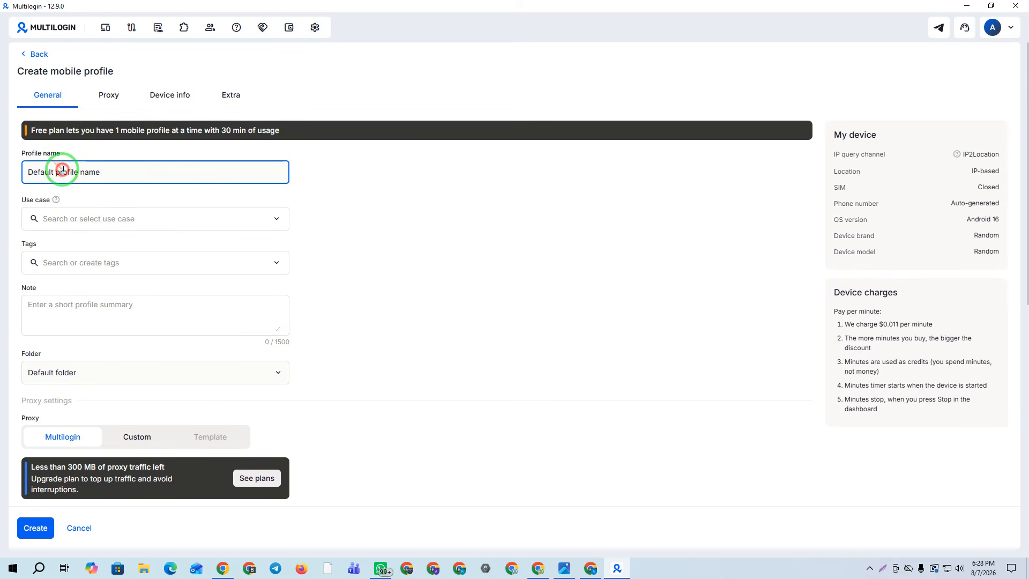
{"action": "left_click_drag", "start_coordinate": [130, 172], "coordinate": [7, 177]}
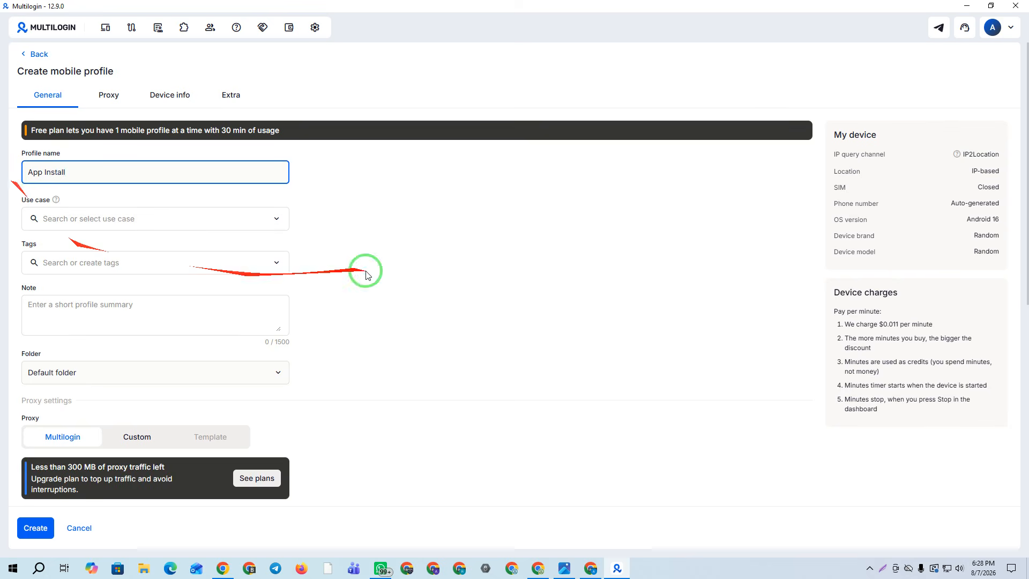
Give the profile a Custom proxy using the SOCKS5 protocol
{"action": "scroll", "coordinate": [228, 168], "scroll_direction": "down", "scroll_amount": 1}
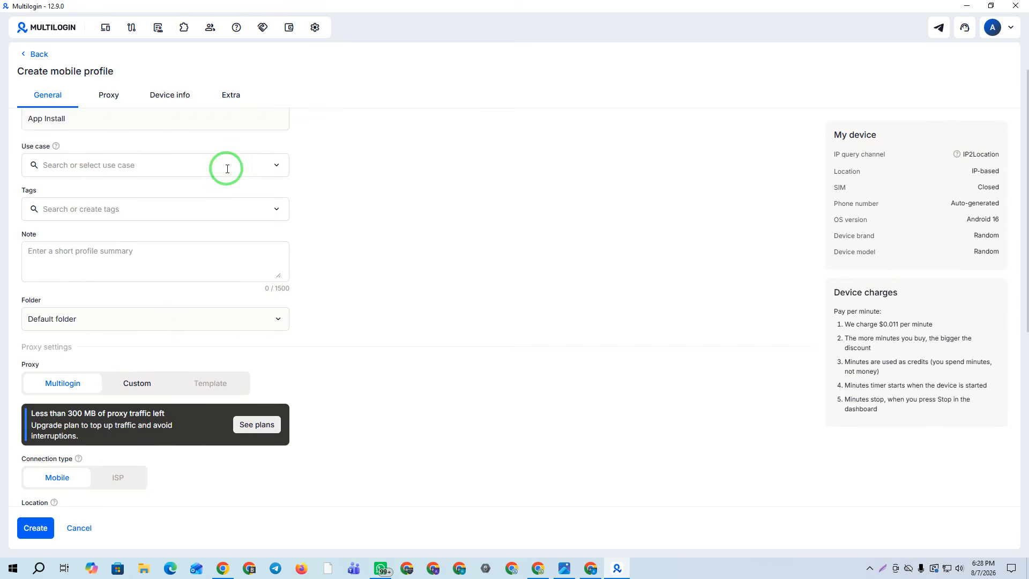
{"action": "scroll", "coordinate": [227, 169], "scroll_direction": "down", "scroll_amount": 2}
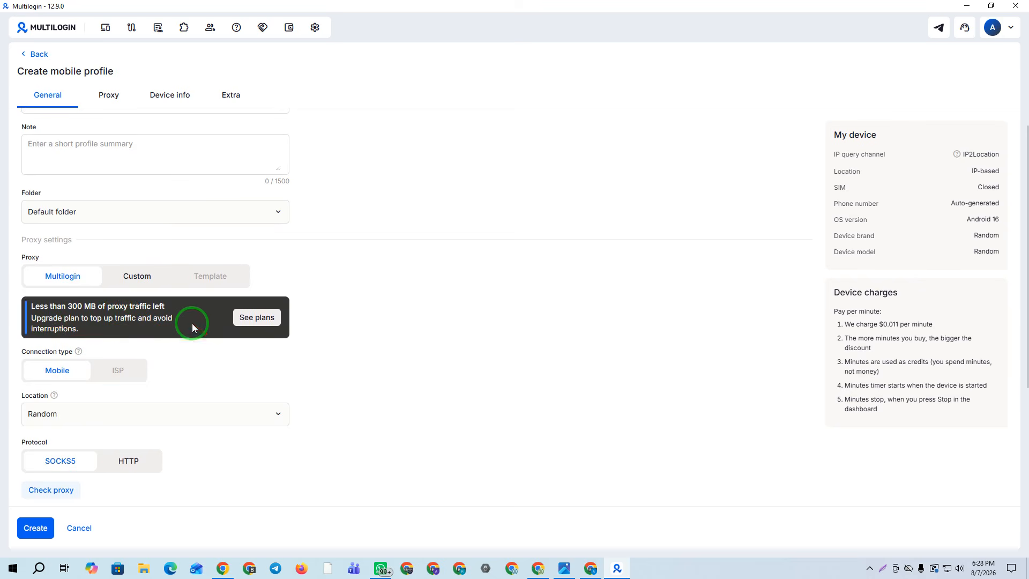
{"action": "left_click", "coordinate": [134, 277]}
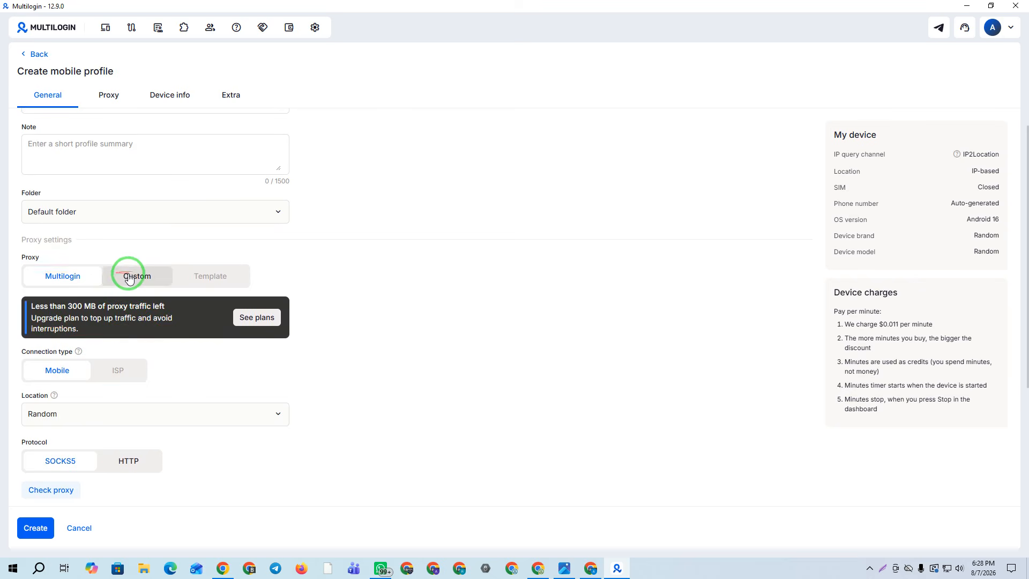
{"action": "scroll", "coordinate": [544, 315], "scroll_direction": "down", "scroll_amount": 2}
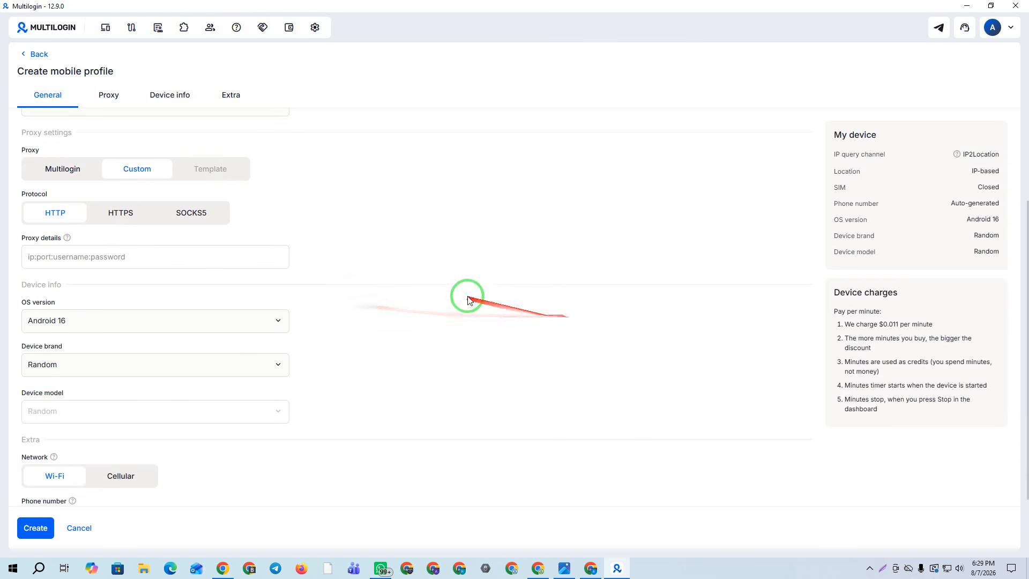
{"action": "left_click", "coordinate": [208, 221]}
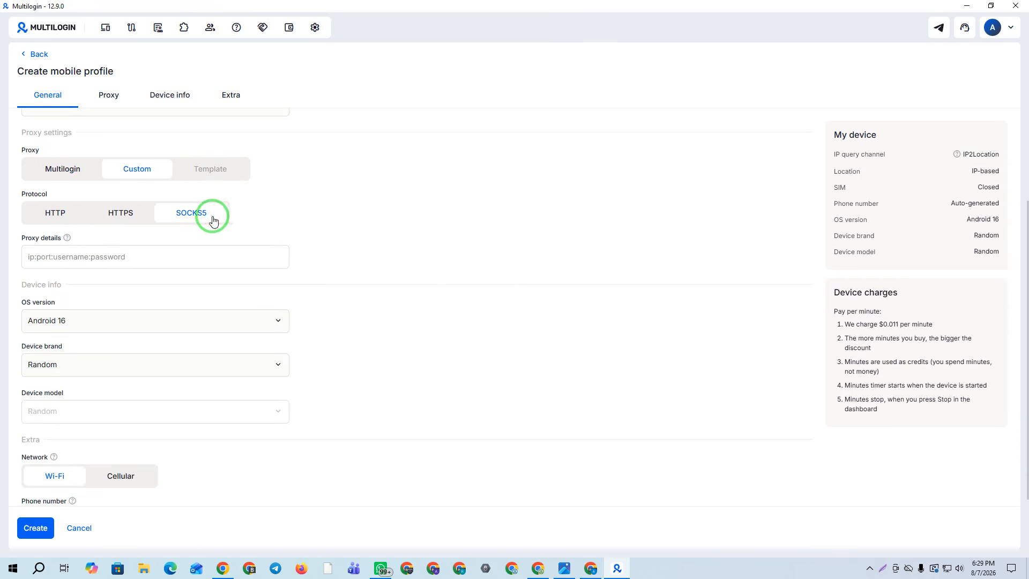
{"action": "left_click", "coordinate": [221, 566]}
{"action": "left_click", "coordinate": [98, 6]}
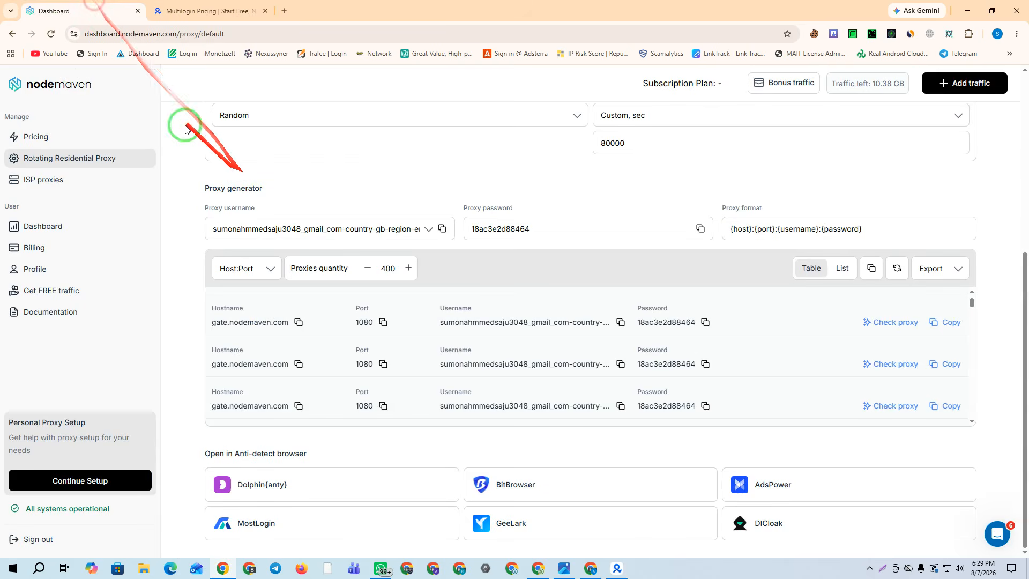
{"action": "left_click", "coordinate": [49, 35]}
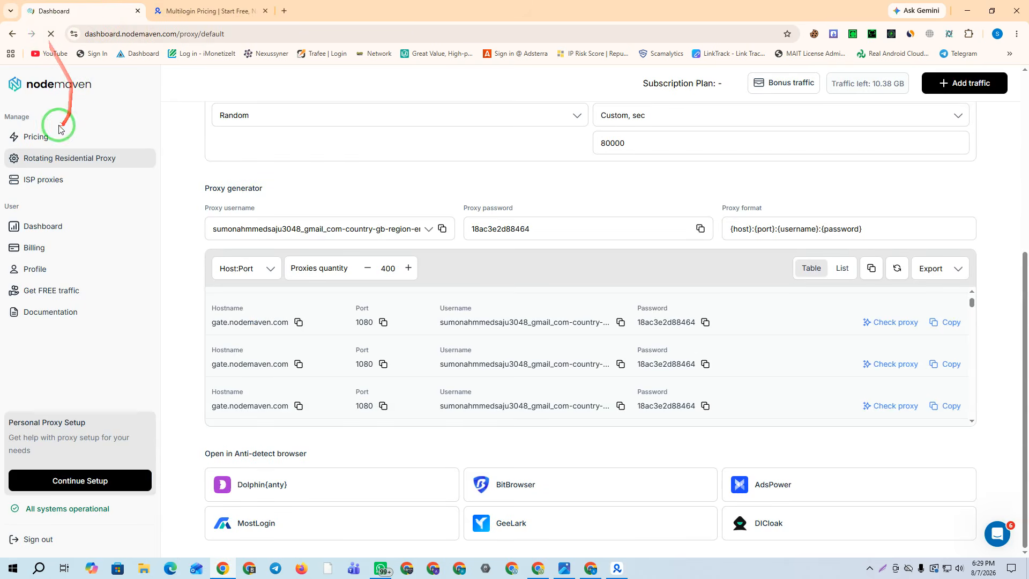
{"action": "left_click", "coordinate": [36, 138]}
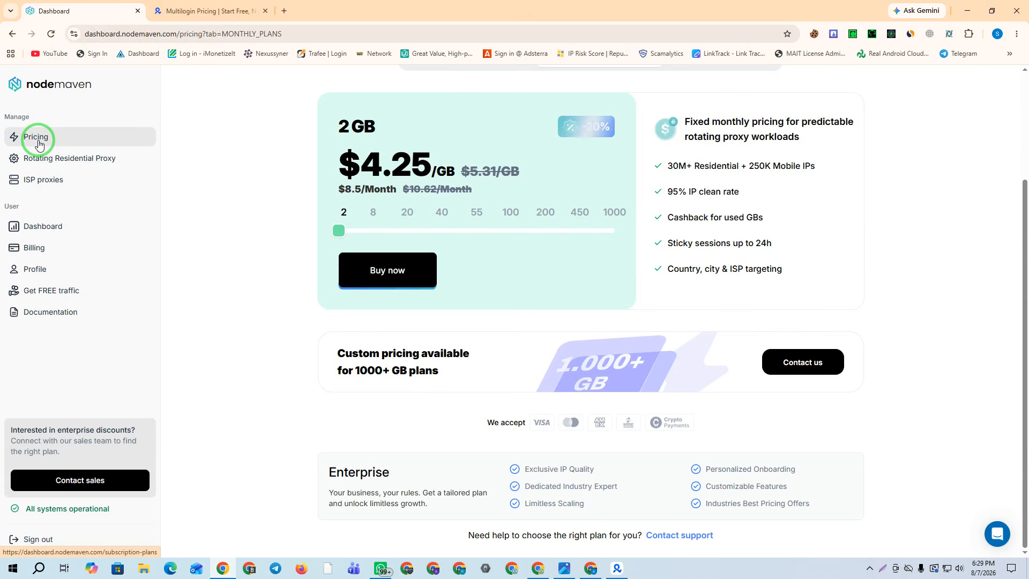
{"action": "left_click", "coordinate": [41, 180]}
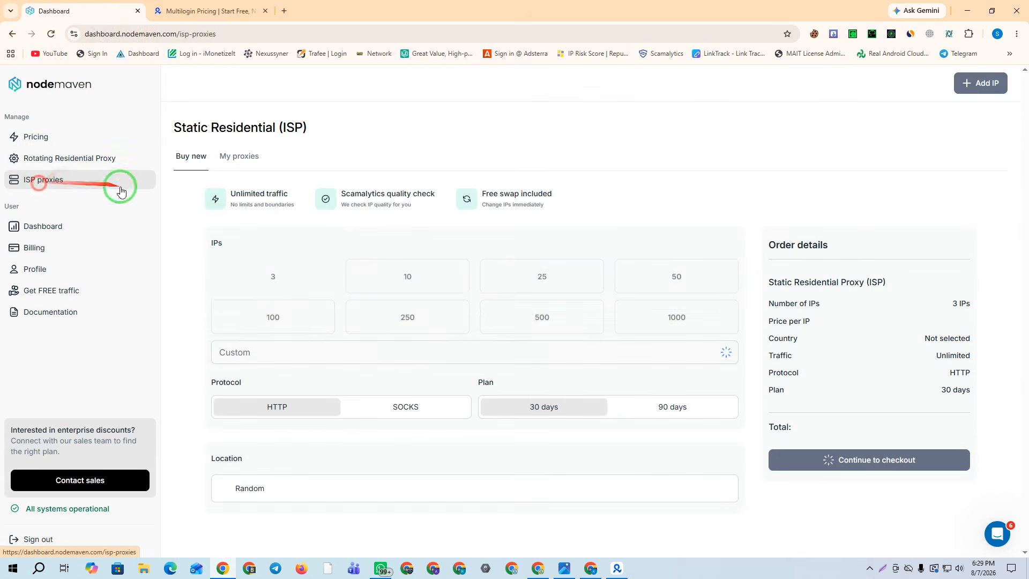
{"action": "scroll", "coordinate": [390, 448], "scroll_direction": "down", "scroll_amount": 1}
{"action": "scroll", "coordinate": [390, 448], "scroll_direction": "down", "scroll_amount": 5}
{"action": "scroll", "coordinate": [462, 468], "scroll_direction": "up", "scroll_amount": 5}
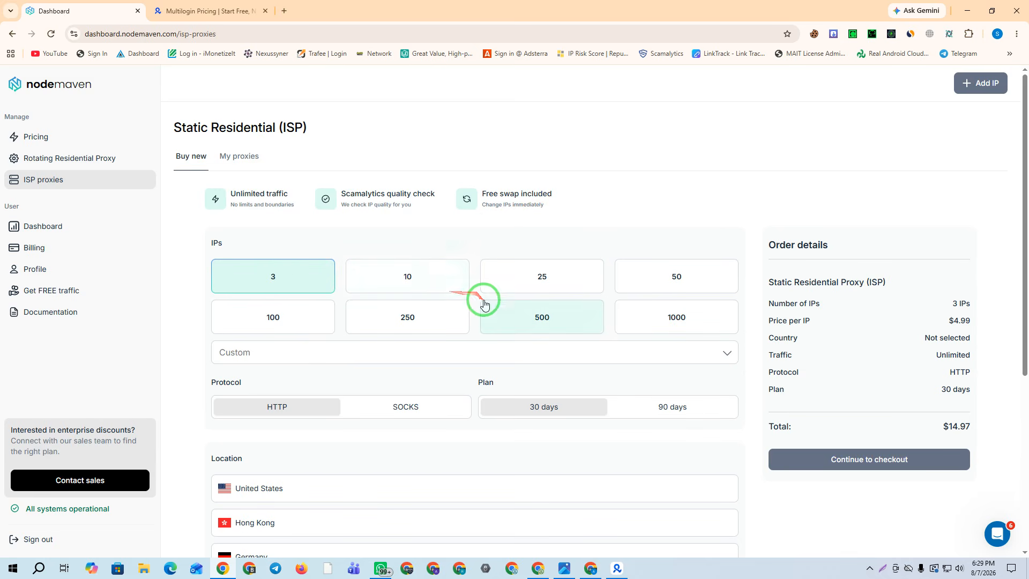
{"action": "left_click", "coordinate": [37, 135]}
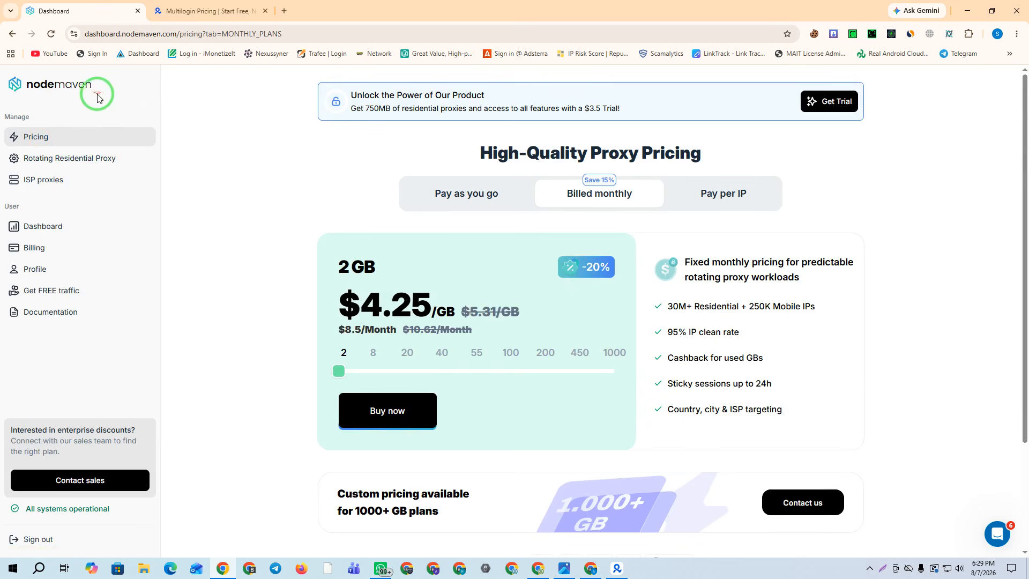
{"action": "left_click_drag", "start_coordinate": [339, 372], "coordinate": [408, 372]}
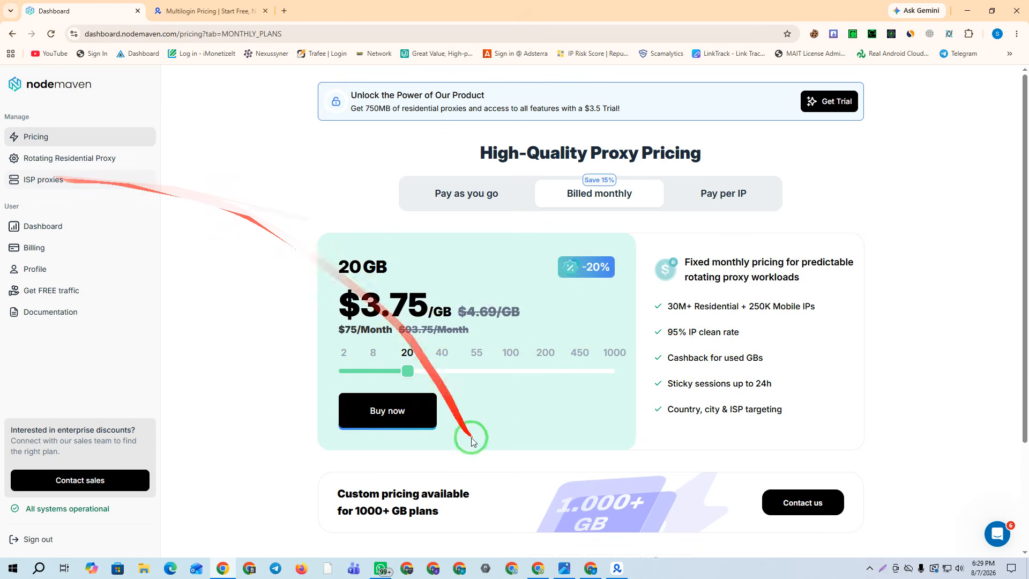
{"action": "left_click", "coordinate": [64, 158]}
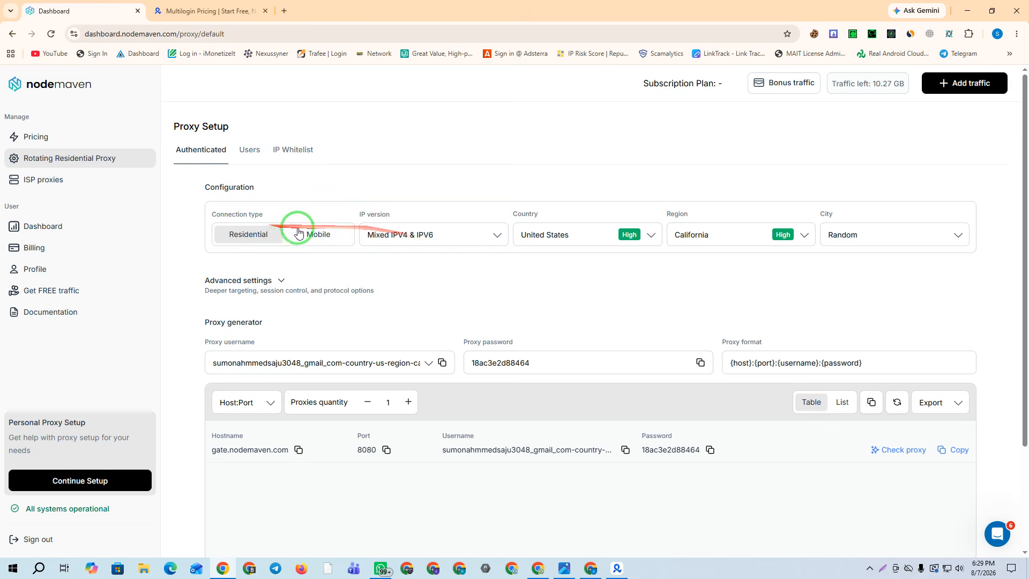
Set the NodeMaven proxy to Mobile connection, Germany country, with Random region
{"action": "left_click_drag", "start_coordinate": [857, 84], "coordinate": [901, 84]}
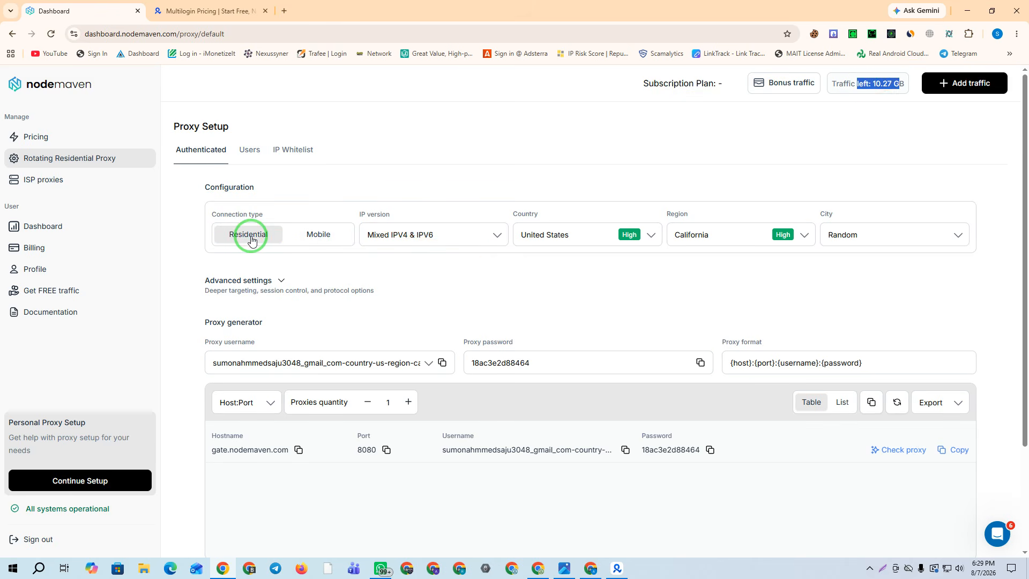
{"action": "left_click", "coordinate": [317, 236]}
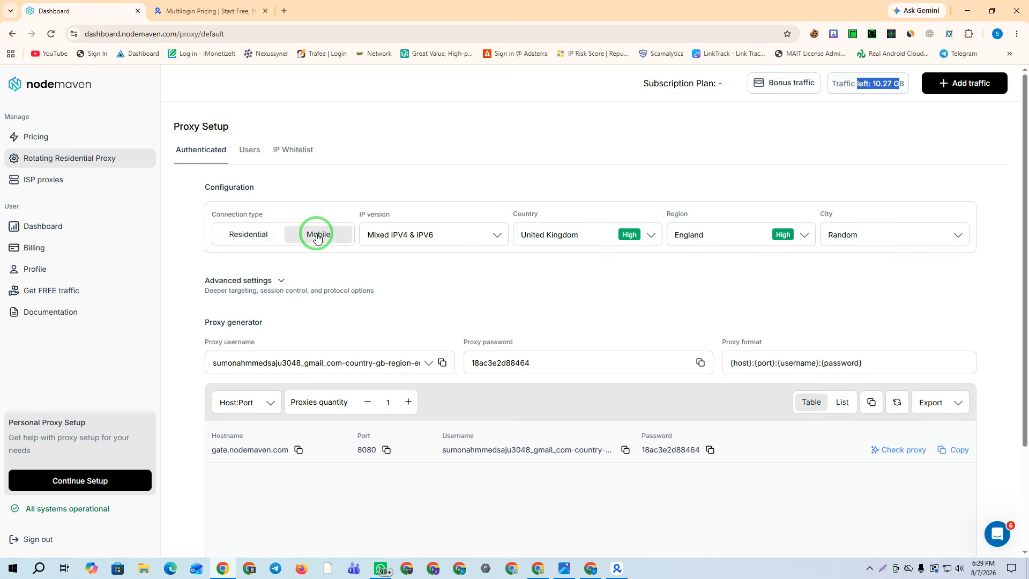
{"action": "left_click", "coordinate": [561, 240]}
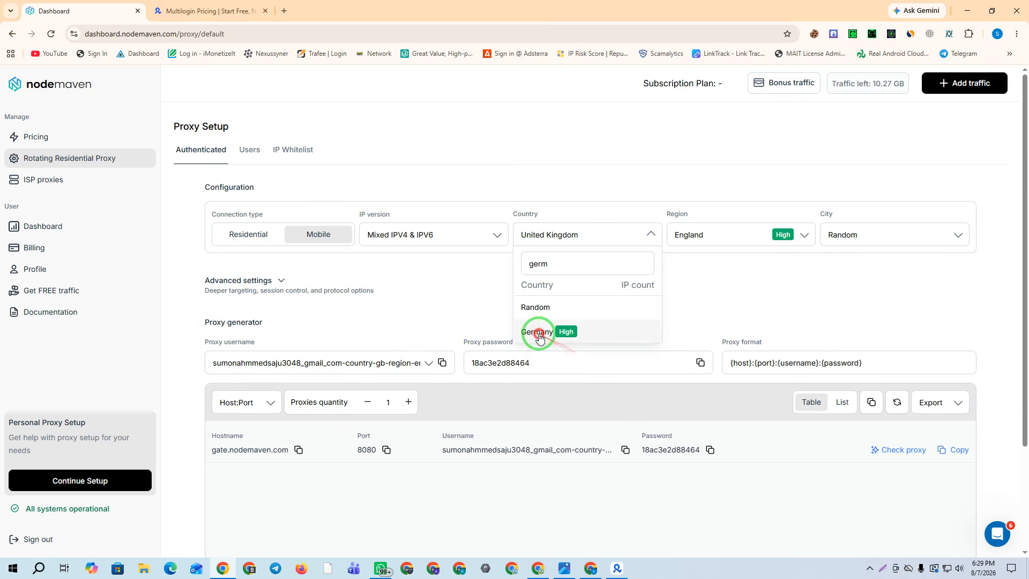
{"action": "left_click", "coordinate": [538, 332]}
{"action": "left_click", "coordinate": [750, 237]}
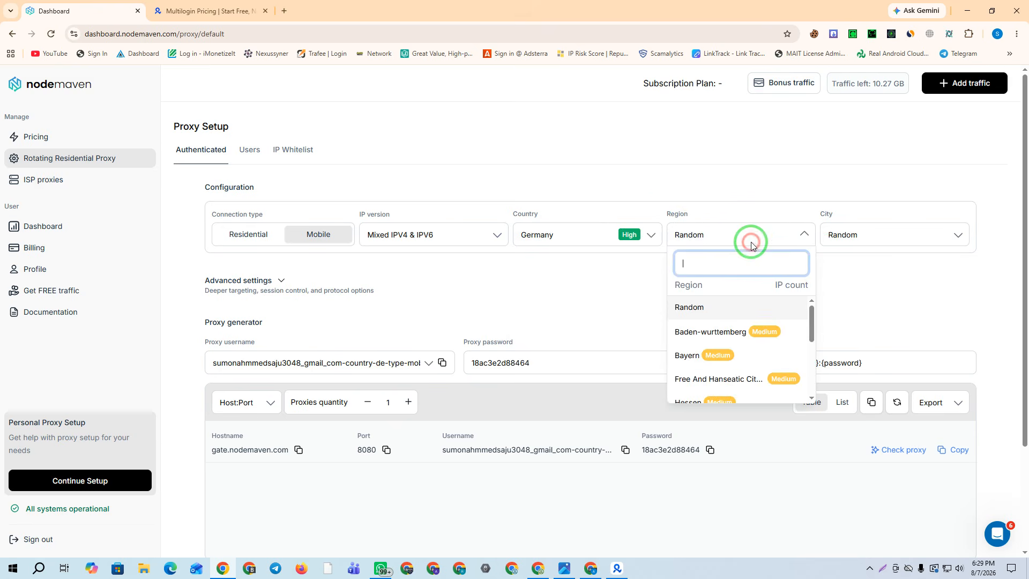
{"action": "scroll", "coordinate": [742, 322], "scroll_direction": "down", "scroll_amount": 5}
{"action": "scroll", "coordinate": [802, 335], "scroll_direction": "down", "scroll_amount": 1}
{"action": "scroll", "coordinate": [783, 329], "scroll_direction": "up", "scroll_amount": 3}
{"action": "left_click", "coordinate": [932, 288]}
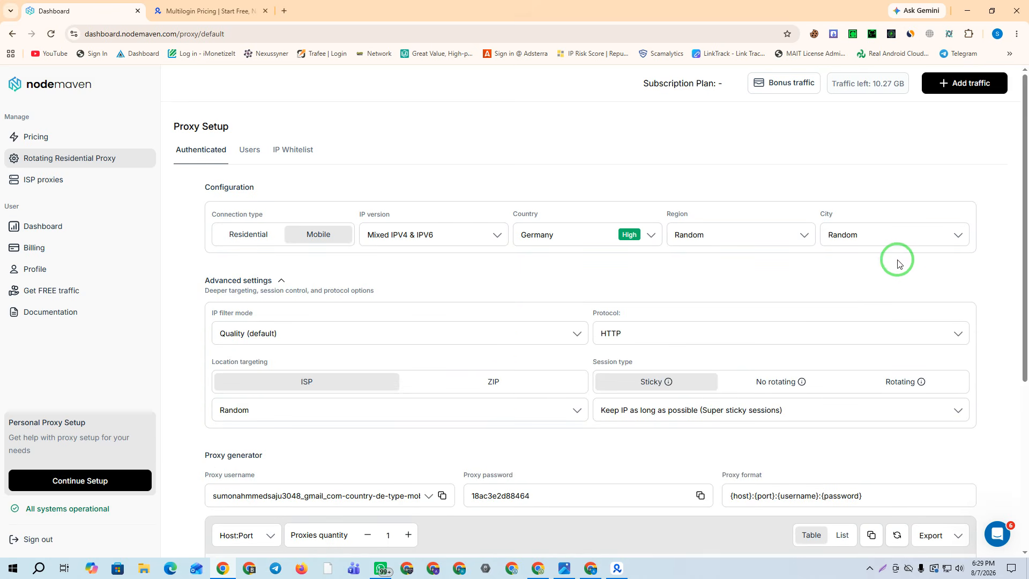
Switch the protocol to SOCKS5 and set a custom 80000-second sticky session
{"action": "left_click", "coordinate": [222, 278]}
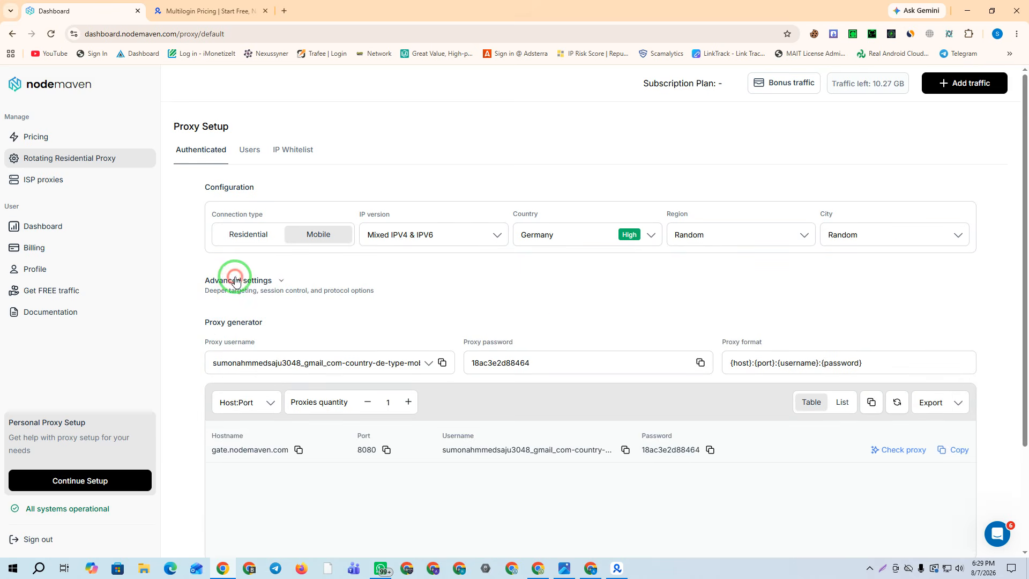
{"action": "left_click", "coordinate": [275, 278]}
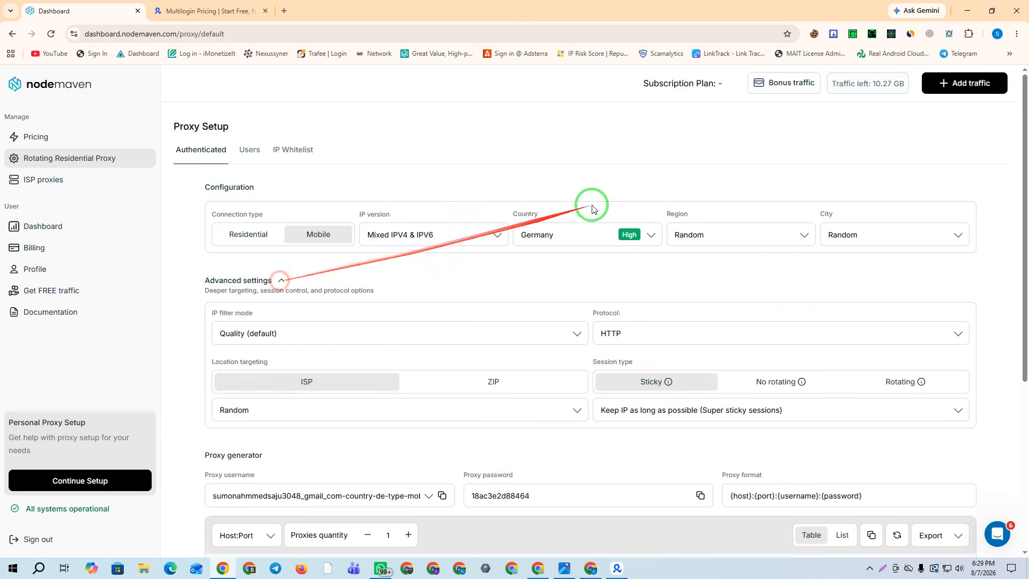
{"action": "scroll", "coordinate": [643, 166], "scroll_direction": "down", "scroll_amount": 3}
{"action": "left_click", "coordinate": [644, 166]}
{"action": "left_click", "coordinate": [638, 217]}
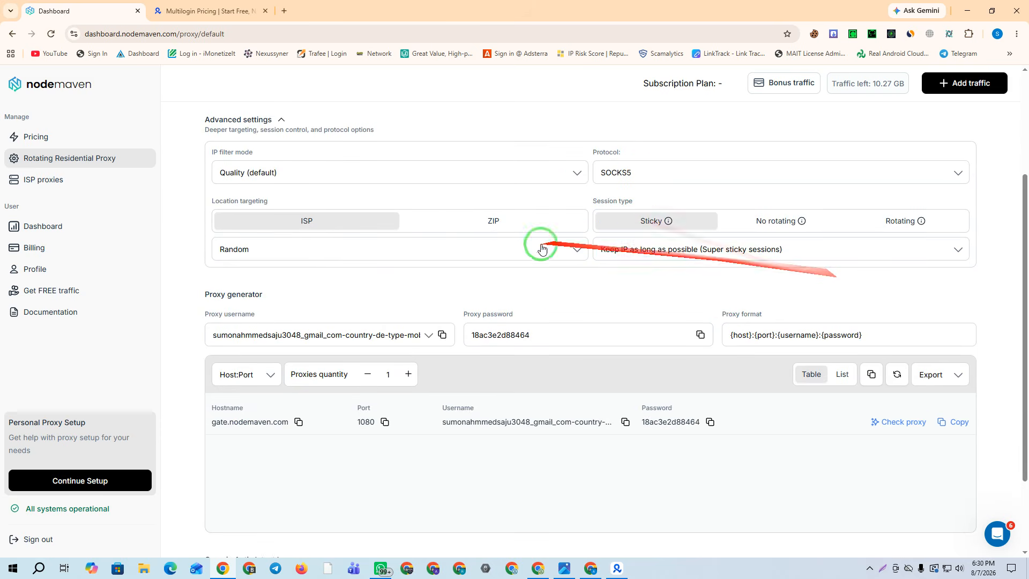
{"action": "left_click", "coordinate": [637, 251]}
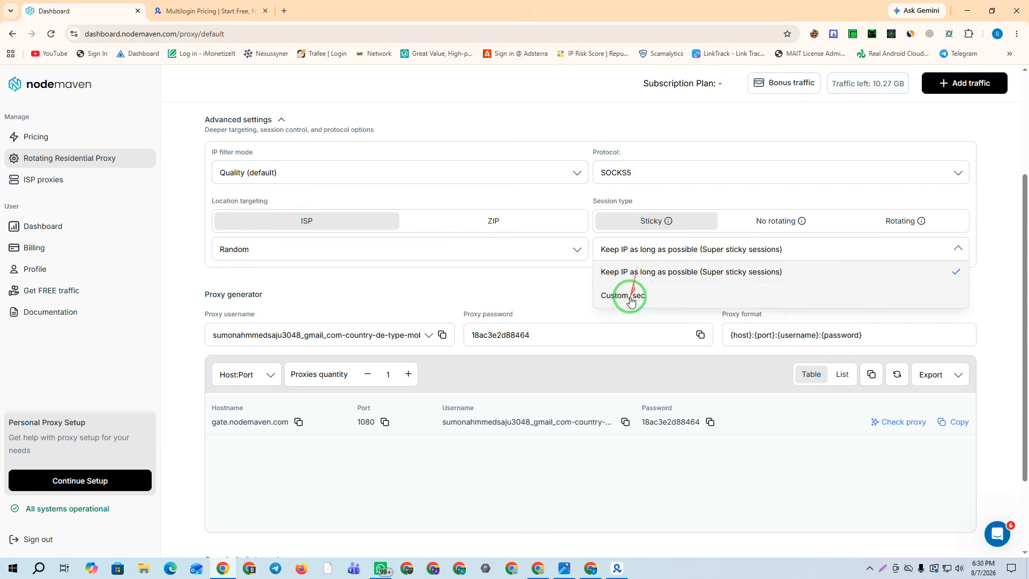
{"action": "left_click", "coordinate": [628, 294]}
{"action": "left_click_drag", "start_coordinate": [641, 279], "coordinate": [542, 288]}
{"action": "type", "text": "80000"}
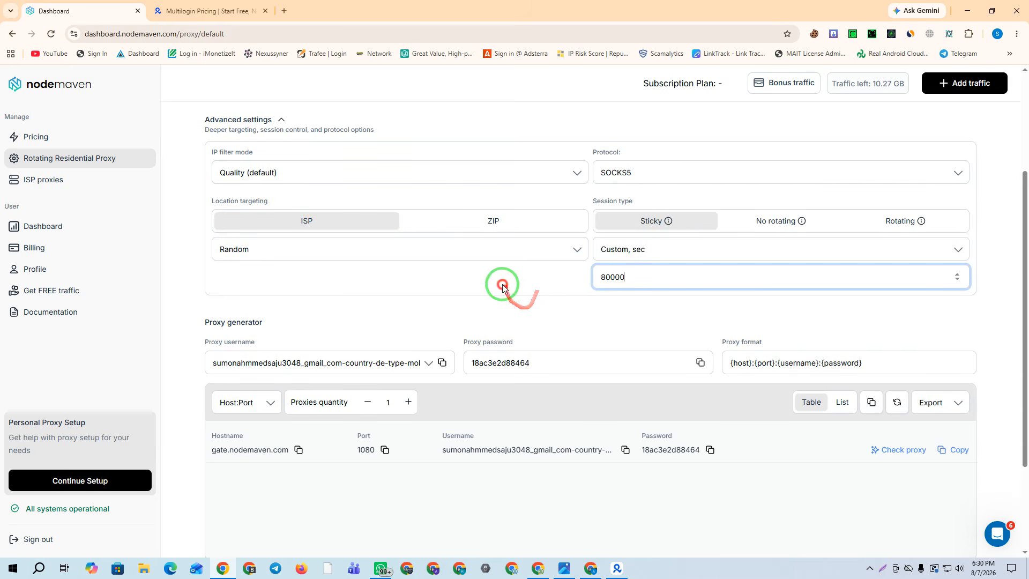
{"action": "left_click", "coordinate": [502, 284]}
Set proxies quantity to 10 and copy the first generated proxy
{"action": "scroll", "coordinate": [755, 341], "scroll_direction": "down", "scroll_amount": 3}
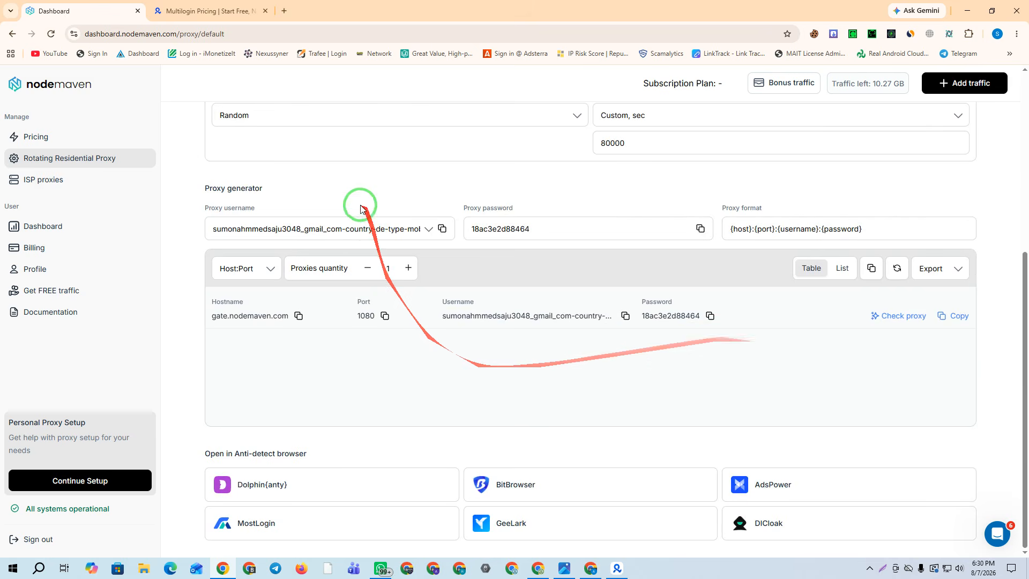
{"action": "left_click_drag", "start_coordinate": [385, 268], "coordinate": [413, 268]}
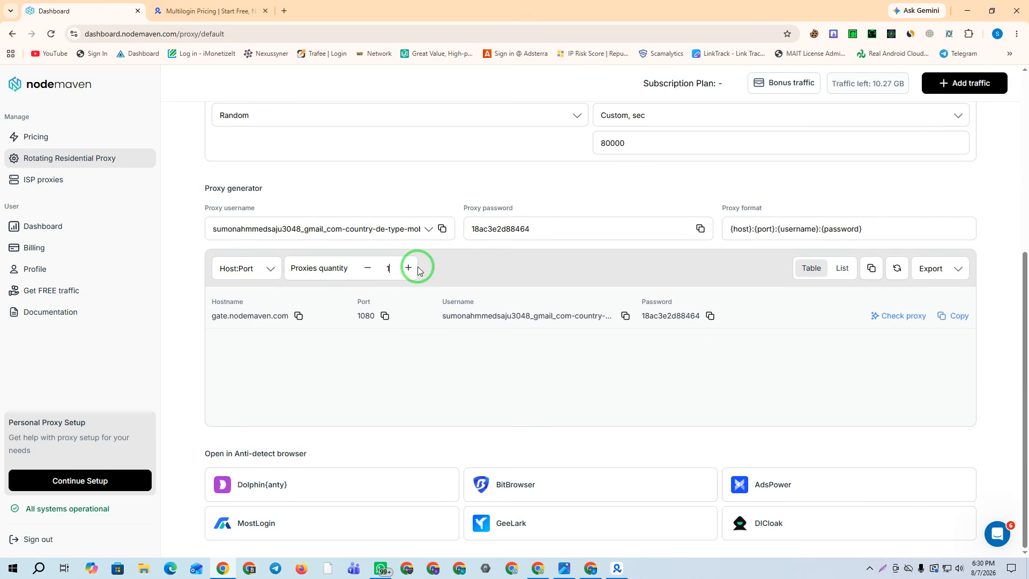
{"action": "type", "text": "0"}
{"action": "left_click", "coordinate": [948, 316]}
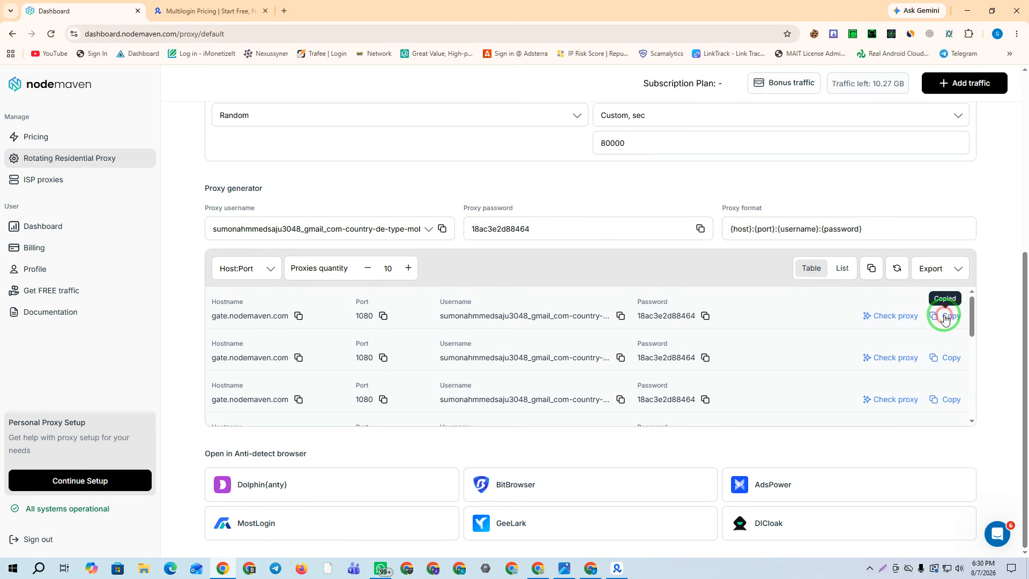
{"action": "left_click", "coordinate": [618, 567]}
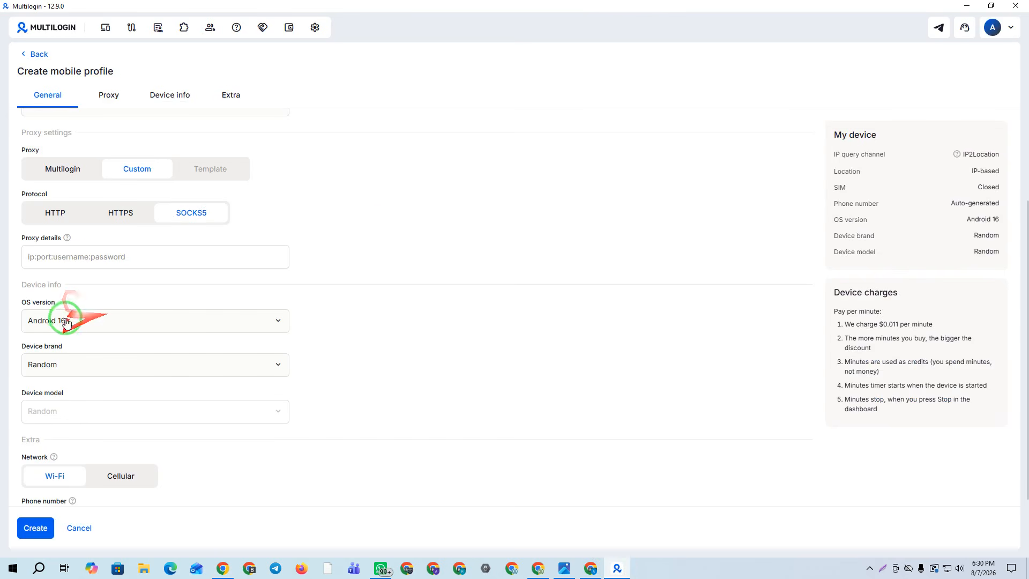
Paste the copied NodeMaven proxy into Proxy details so it passes the check
{"action": "left_click", "coordinate": [56, 257]}
{"action": "key", "text": "ctrl+v"}
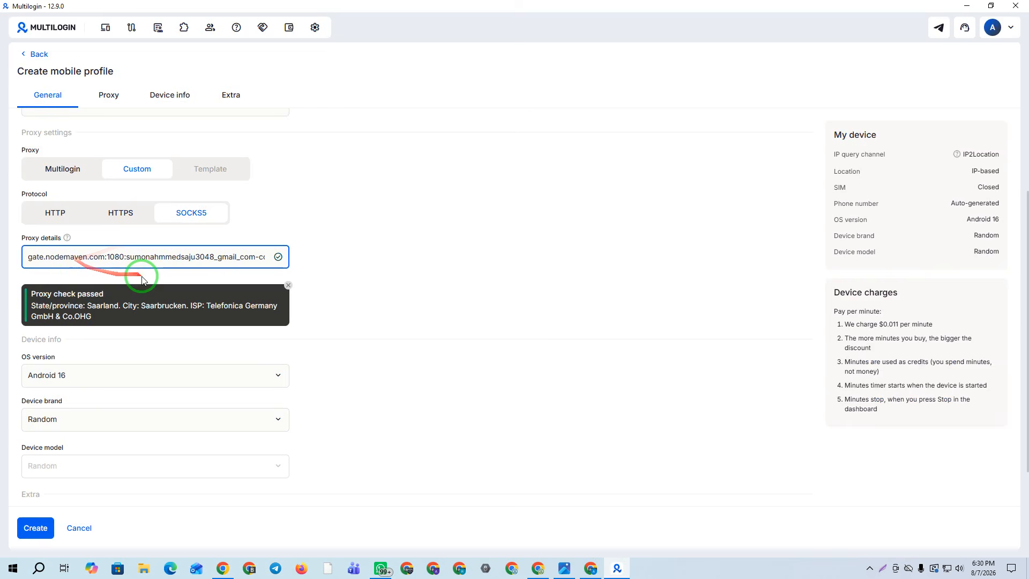
{"action": "left_click", "coordinate": [323, 230]}
{"action": "scroll", "coordinate": [88, 317], "scroll_direction": "down", "scroll_amount": 1}
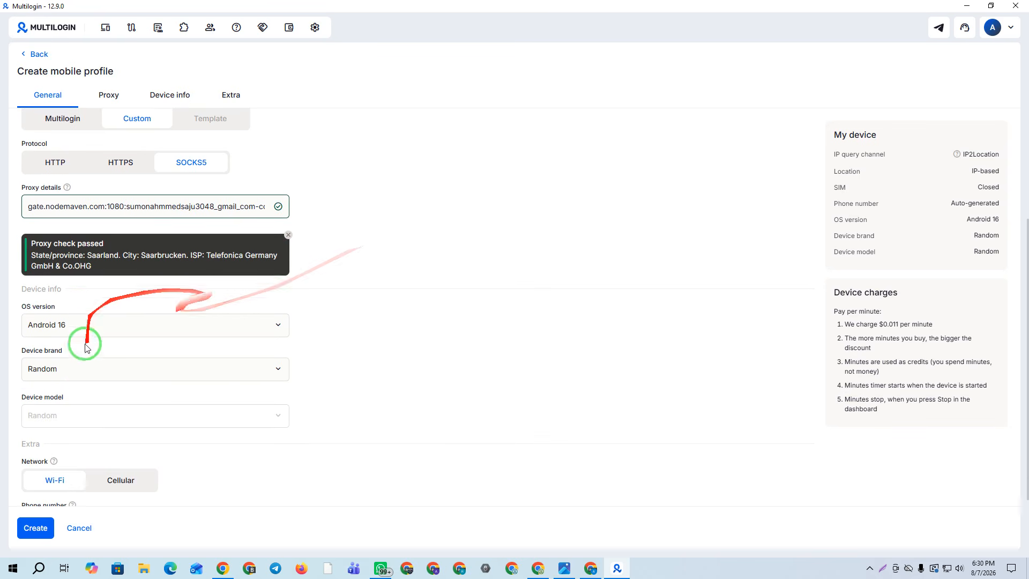
Keep Android 16, choose a vivo X90 device, and create the mobile profile
{"action": "left_click", "coordinate": [75, 322]}
{"action": "left_click", "coordinate": [65, 472]}
{"action": "scroll", "coordinate": [438, 219], "scroll_direction": "down", "scroll_amount": 1}
{"action": "scroll", "coordinate": [439, 220], "scroll_direction": "down", "scroll_amount": 1}
{"action": "left_click", "coordinate": [54, 280]}
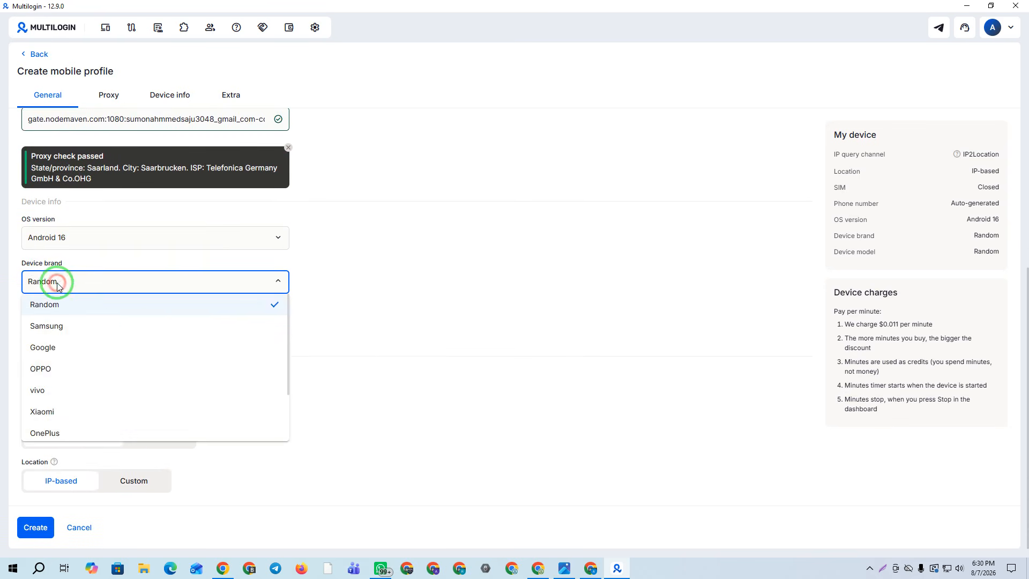
{"action": "scroll", "coordinate": [138, 332], "scroll_direction": "down", "scroll_amount": 2}
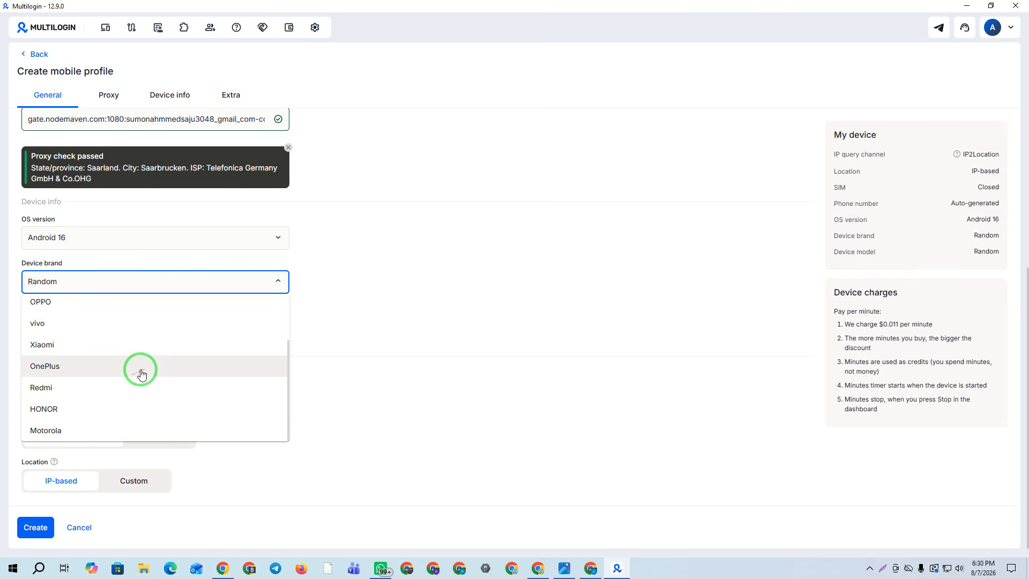
{"action": "left_click", "coordinate": [45, 324]}
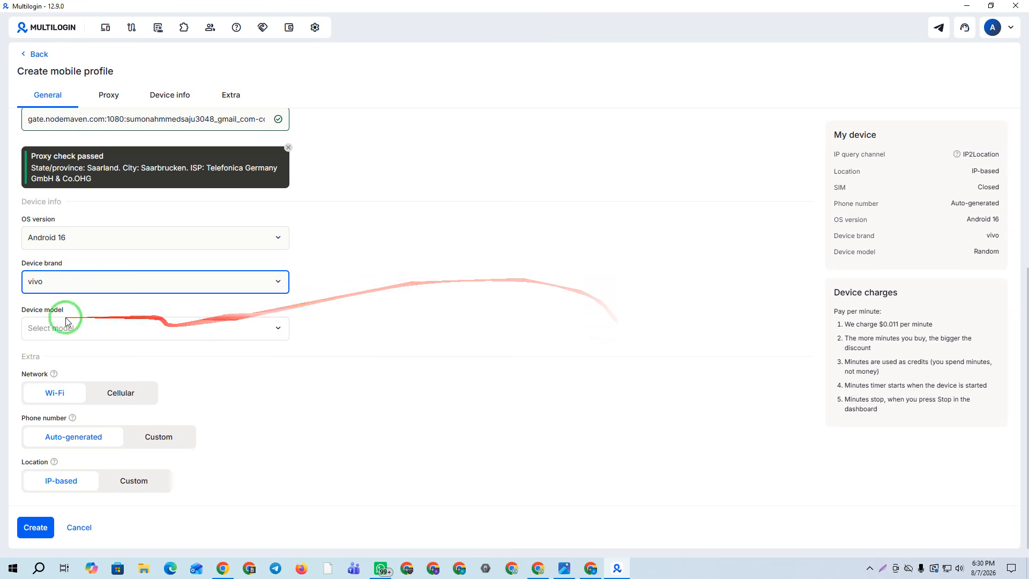
{"action": "left_click", "coordinate": [50, 327]}
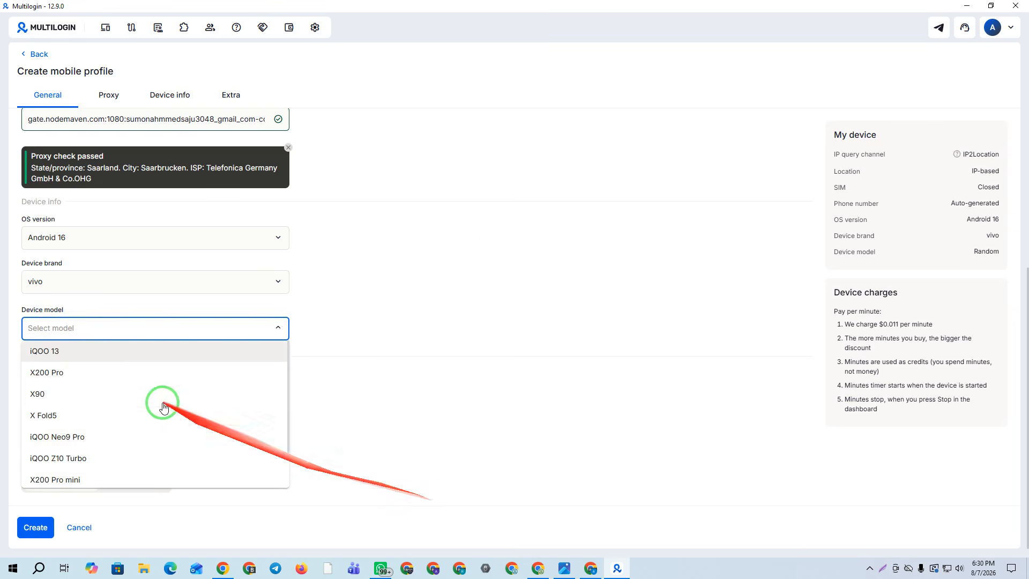
{"action": "scroll", "coordinate": [124, 402], "scroll_direction": "down", "scroll_amount": 1}
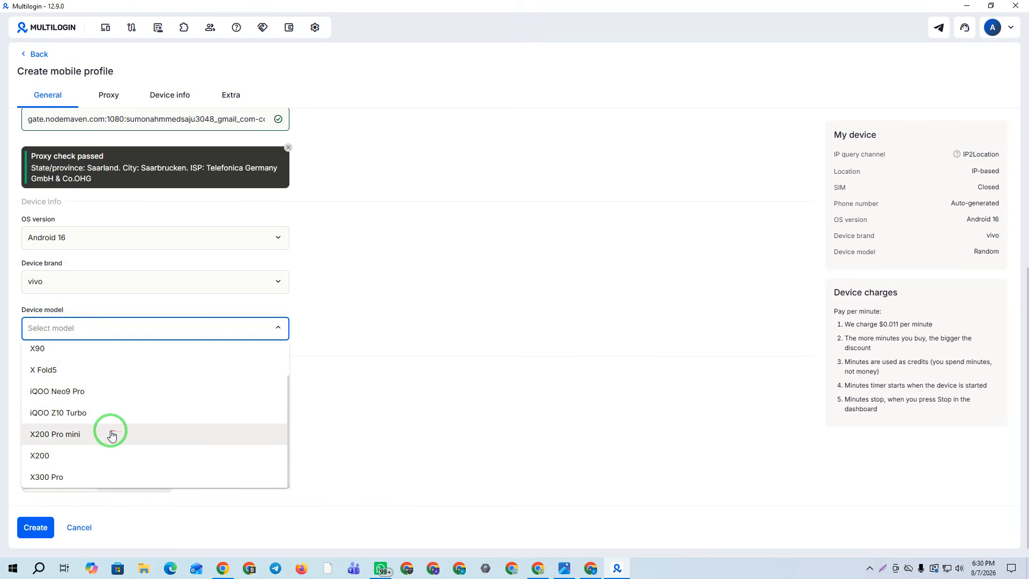
{"action": "left_click", "coordinate": [49, 348]}
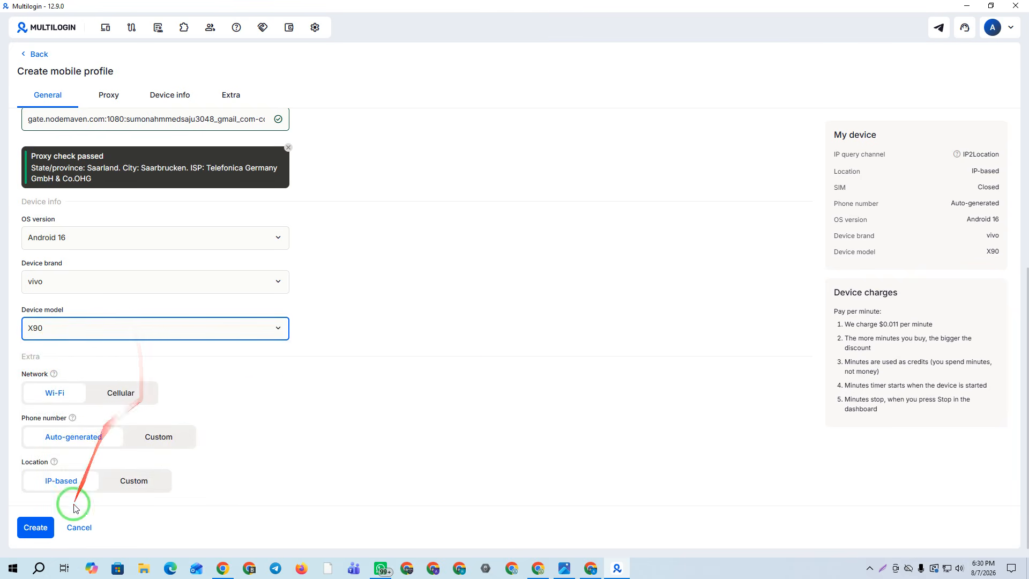
{"action": "left_click", "coordinate": [27, 528]}
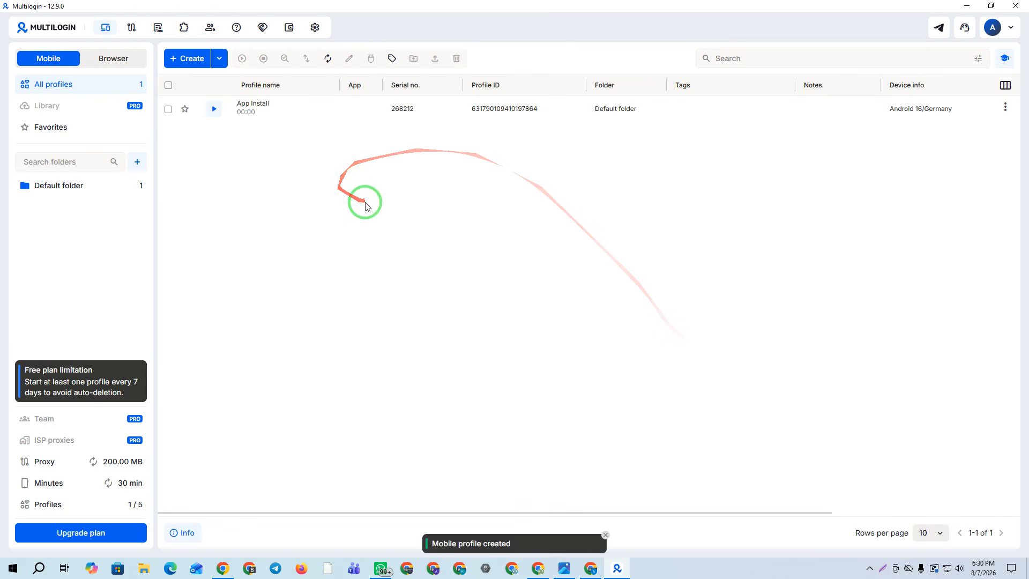
Start the App Install profile, acknowledge the tips, and reposition the connecting cloud phone window
{"action": "left_click", "coordinate": [213, 108]}
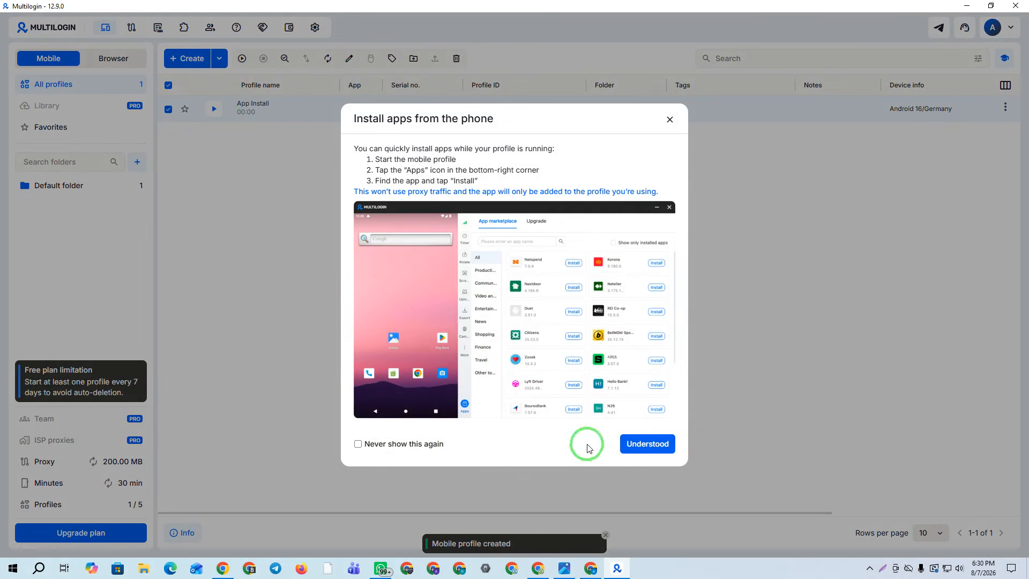
{"action": "left_click", "coordinate": [641, 448]}
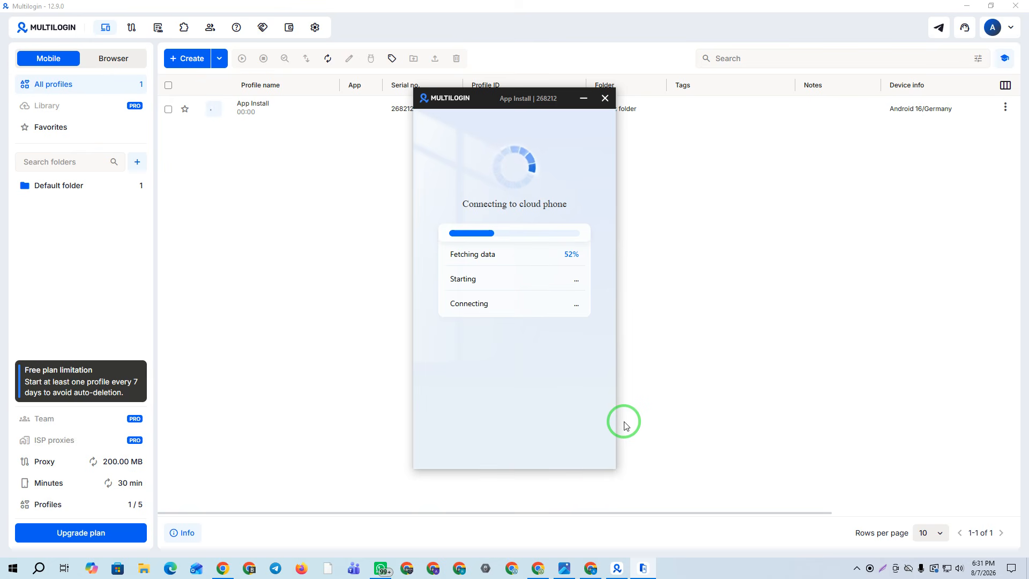
{"action": "left_click_drag", "start_coordinate": [500, 98], "coordinate": [436, 75]}
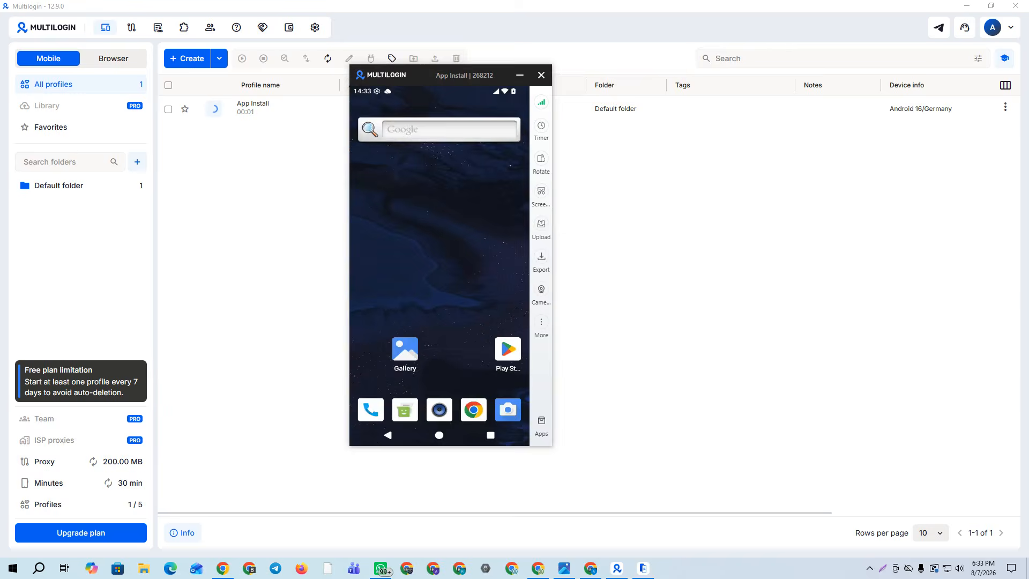
{"action": "mouse_move", "coordinate": [416, 79]}
{"action": "left_mouse_down"}
{"action": "mouse_move", "coordinate": [403, 95]}
{"action": "mouse_move", "coordinate": [417, 87]}
{"action": "left_mouse_up"}
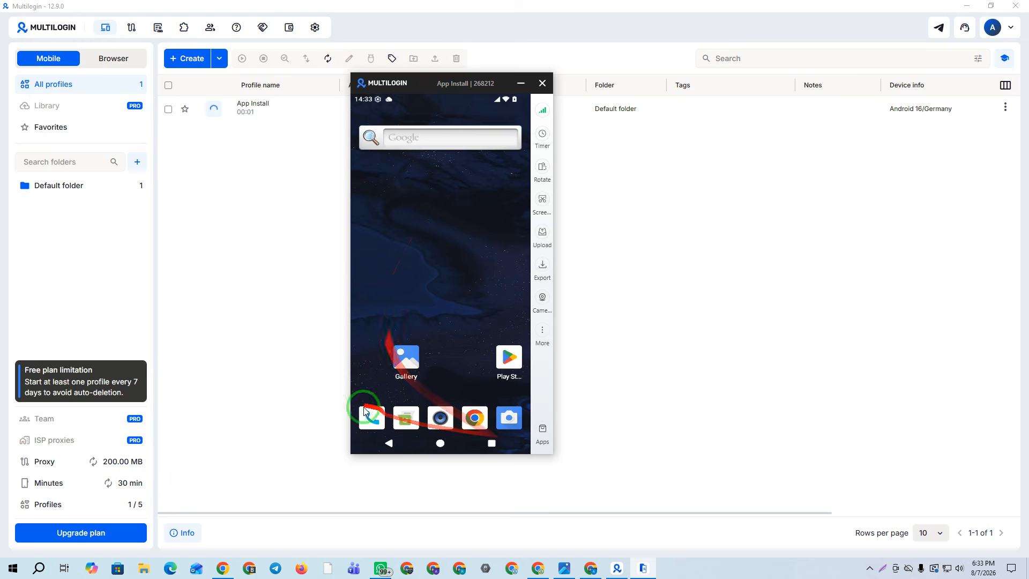
Install TikTok, YouTube and Snapchat from the cloud phone's app store, then minimise the phone
{"action": "left_click", "coordinate": [543, 435]}
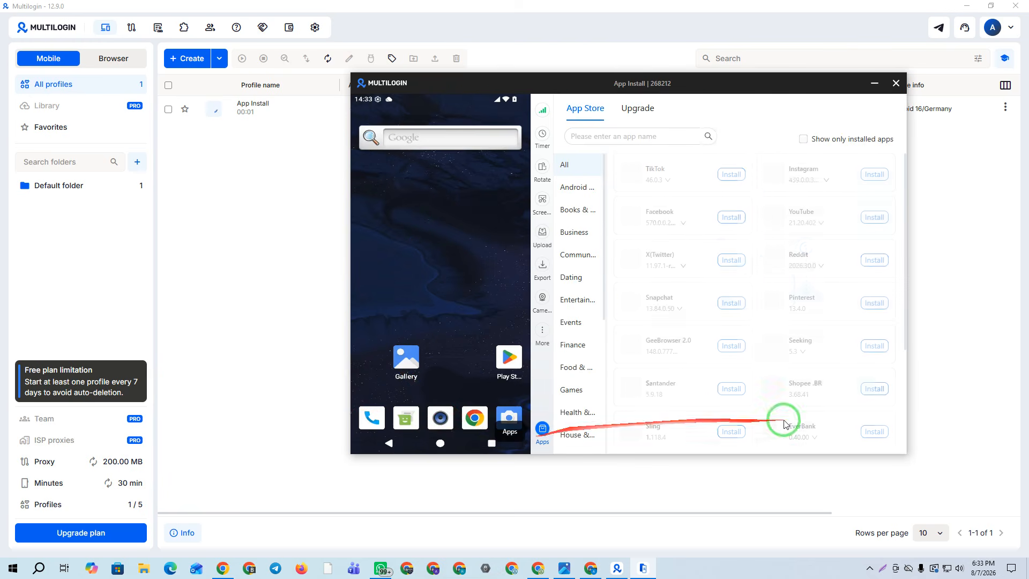
{"action": "scroll", "coordinate": [816, 291], "scroll_direction": "down", "scroll_amount": 1}
{"action": "scroll", "coordinate": [816, 291], "scroll_direction": "down", "scroll_amount": 4}
{"action": "scroll", "coordinate": [788, 278], "scroll_direction": "up", "scroll_amount": 5}
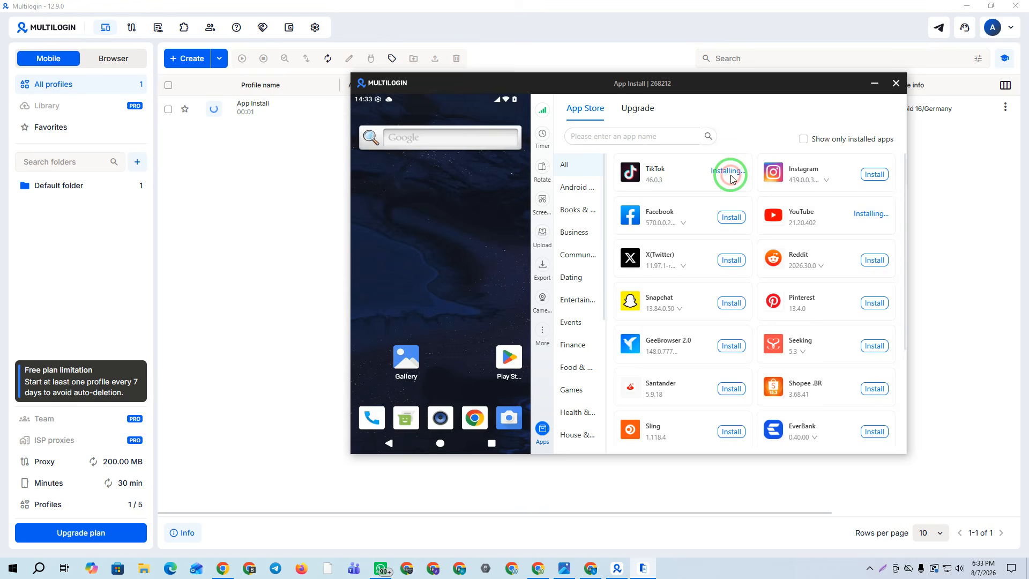
{"action": "scroll", "coordinate": [730, 232], "scroll_direction": "down", "scroll_amount": 3}
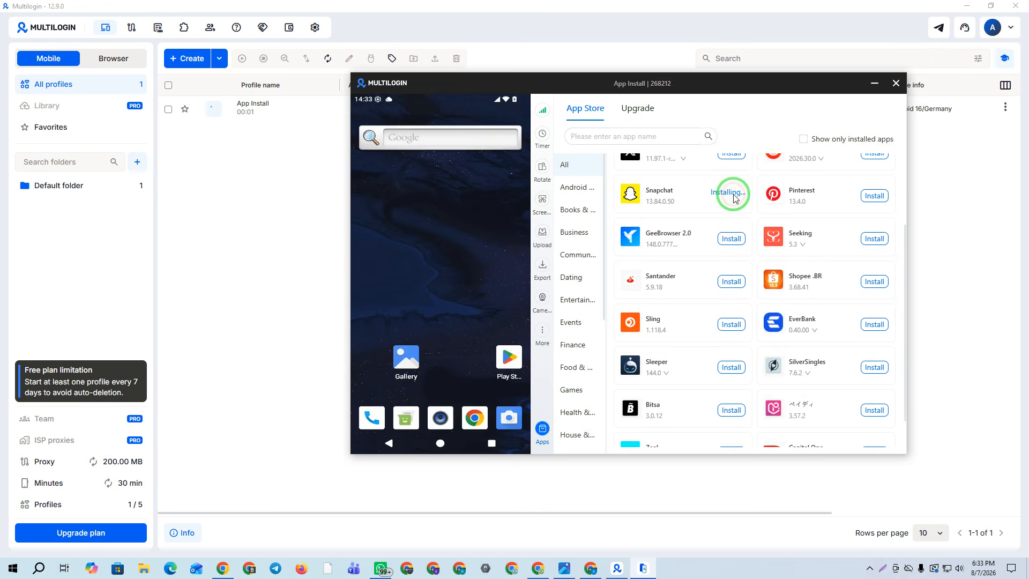
{"action": "scroll", "coordinate": [708, 329], "scroll_direction": "down", "scroll_amount": 2}
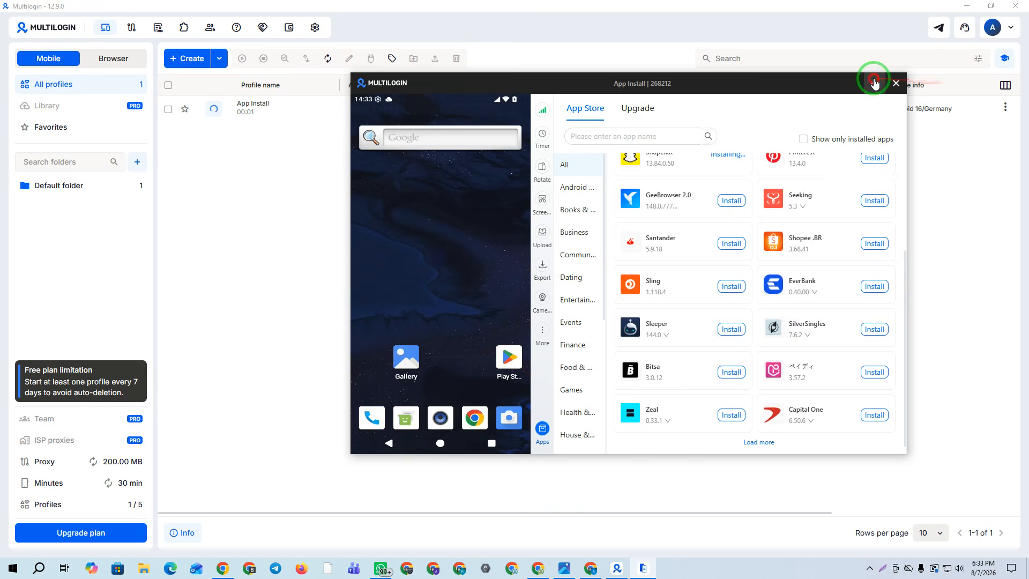
{"action": "left_click", "coordinate": [875, 83]}
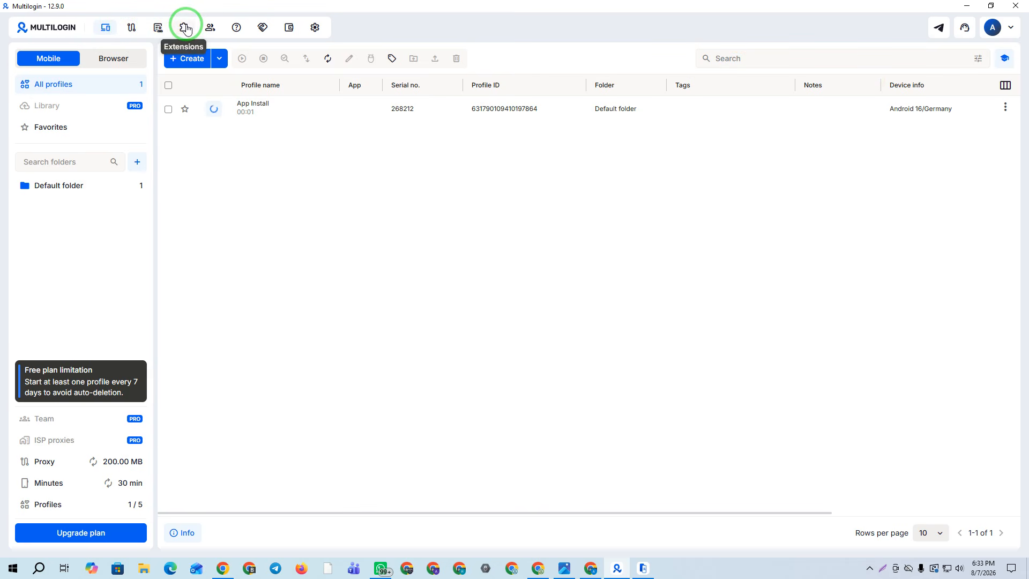
Look through the help, referral offer, billing and account settings pages, then return to profiles
{"action": "left_click", "coordinate": [236, 28]}
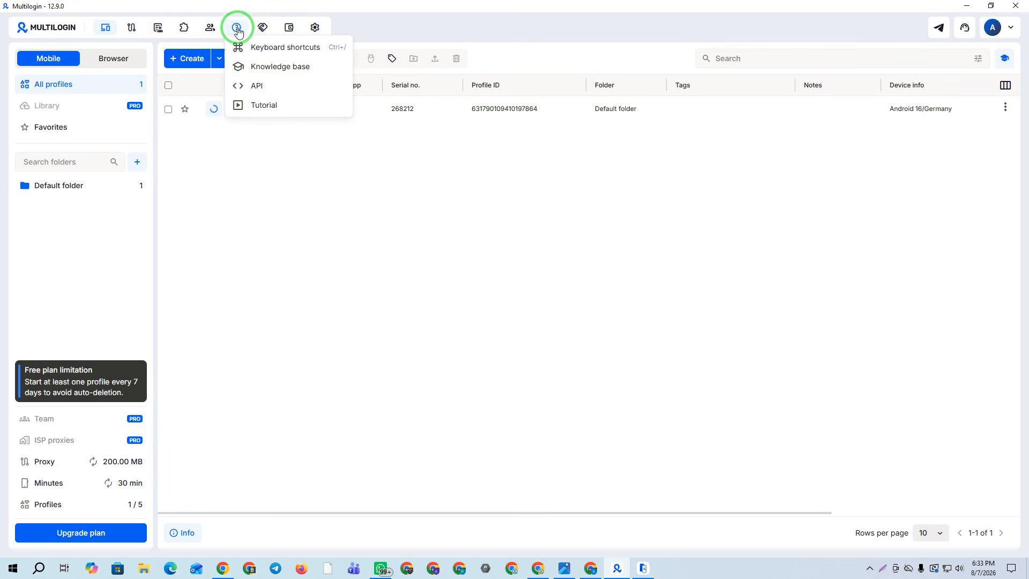
{"action": "left_click", "coordinate": [272, 33]}
{"action": "left_click", "coordinate": [637, 436]}
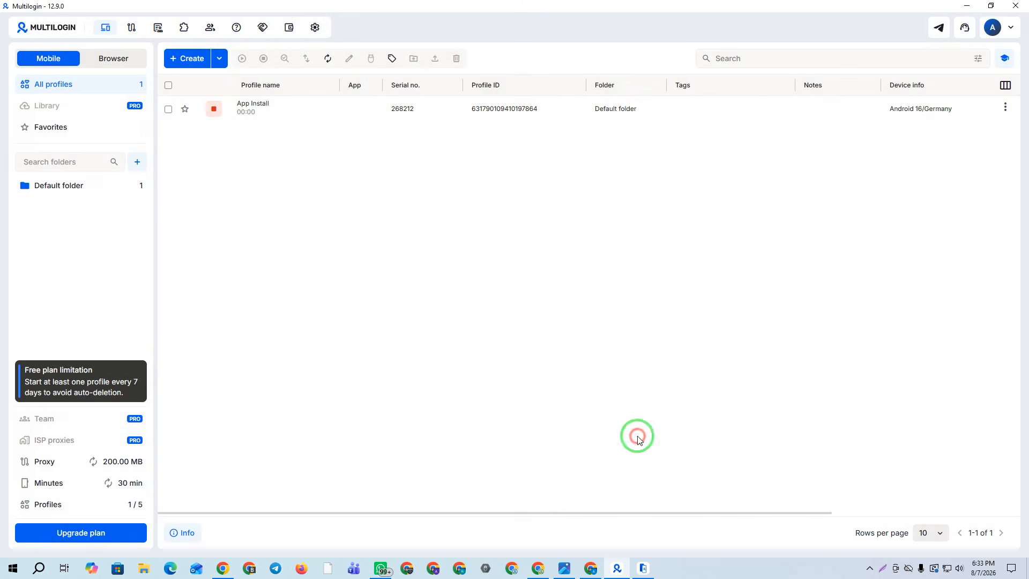
{"action": "left_click", "coordinate": [288, 32]}
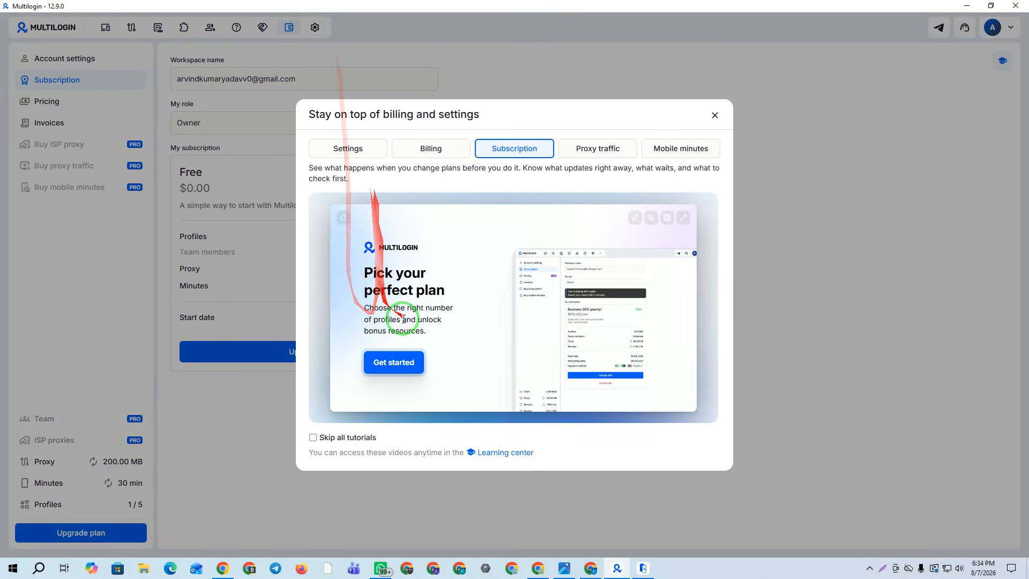
{"action": "left_click", "coordinate": [708, 119]}
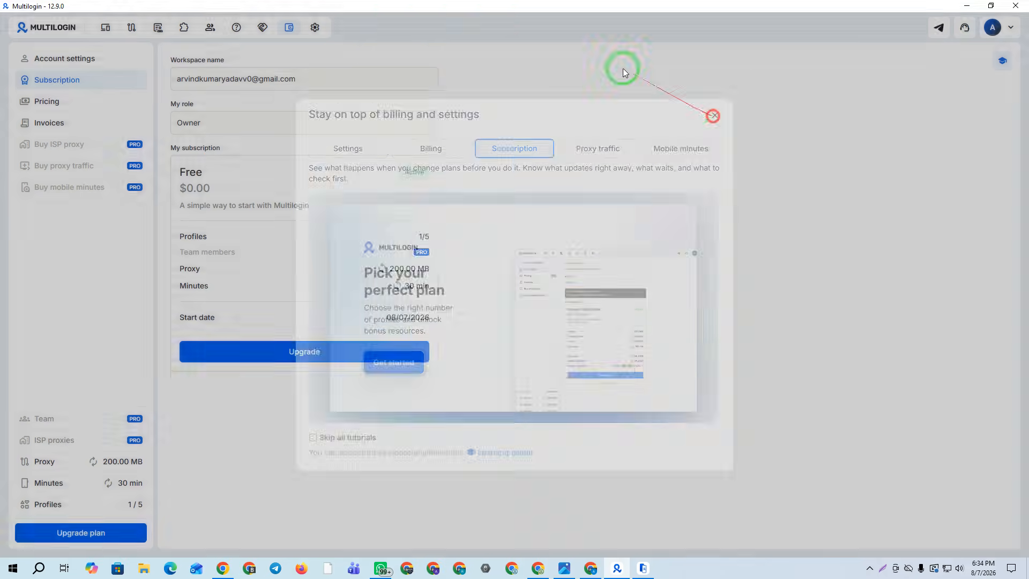
{"action": "left_click", "coordinate": [317, 28]}
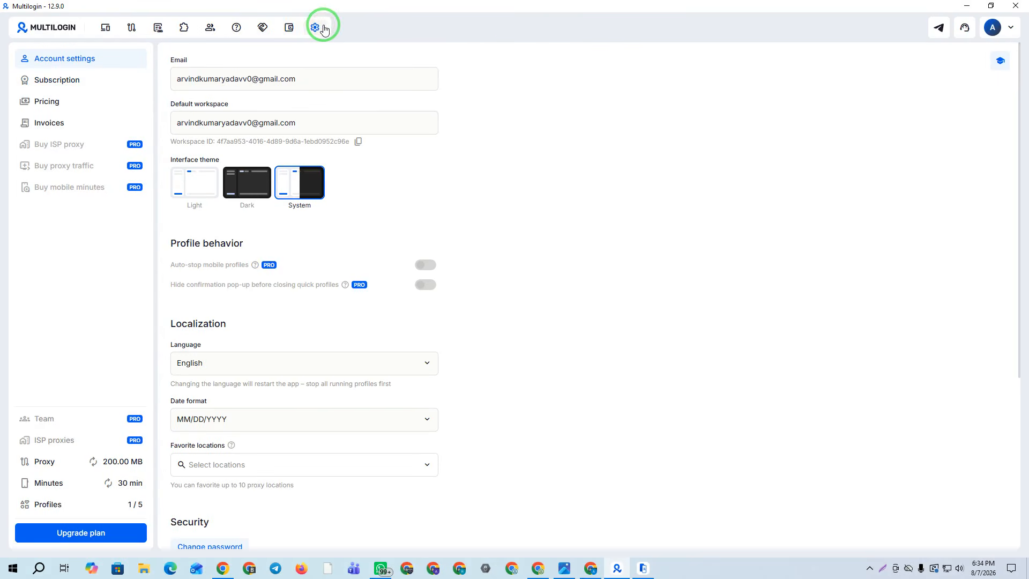
{"action": "left_click", "coordinate": [47, 23]}
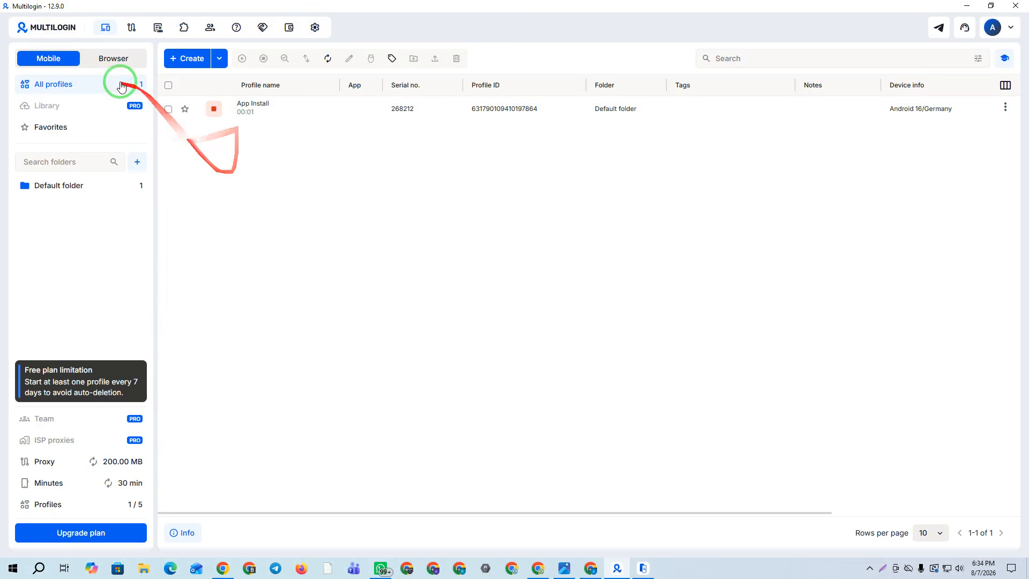
Switch to Browser profiles, create one named MA IT TECH, and go to its Proxy section
{"action": "left_click", "coordinate": [107, 57]}
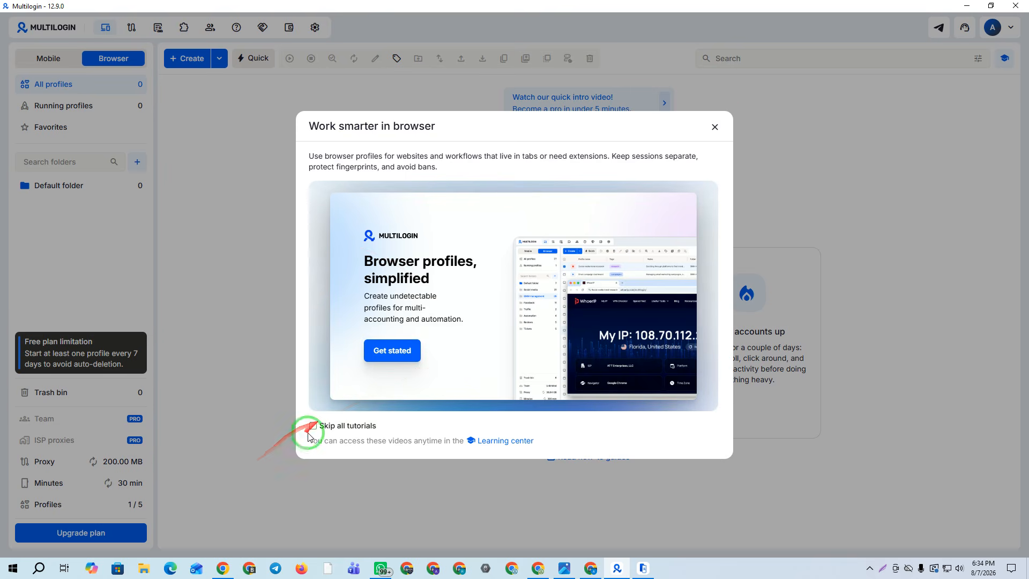
{"action": "left_click", "coordinate": [715, 127]}
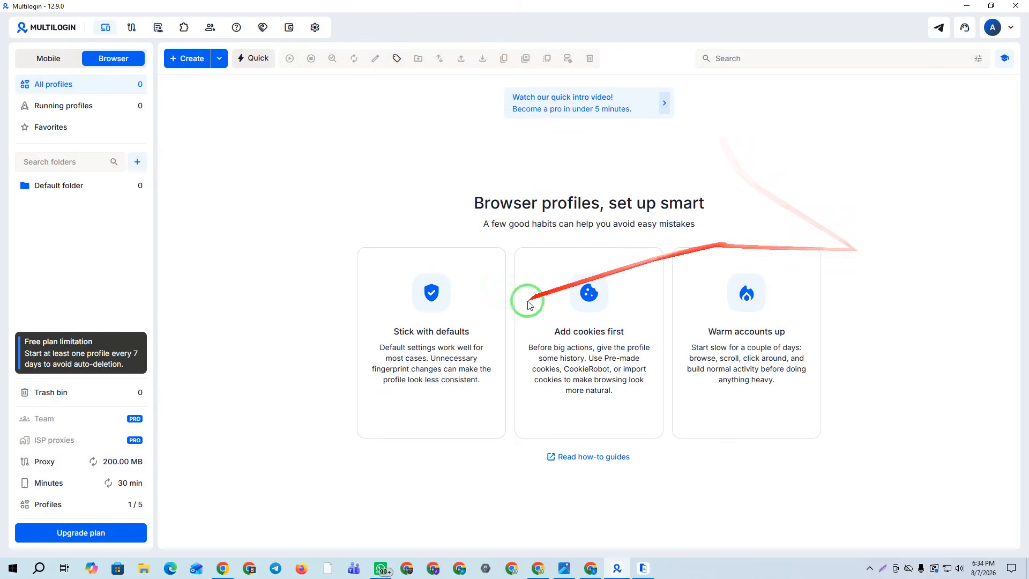
{"action": "left_click", "coordinate": [189, 61]}
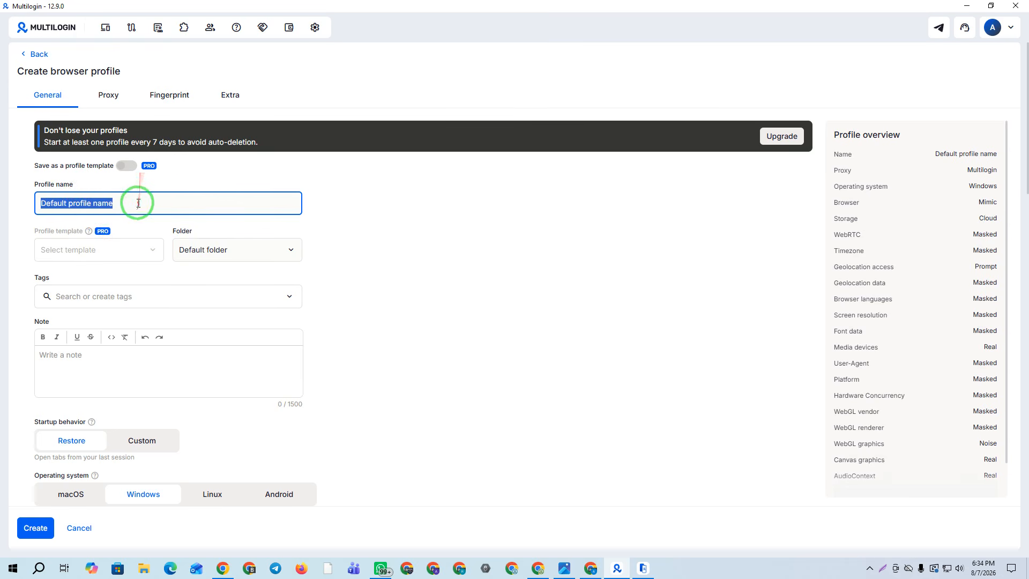
{"action": "mouse_move", "coordinate": [118, 231]}
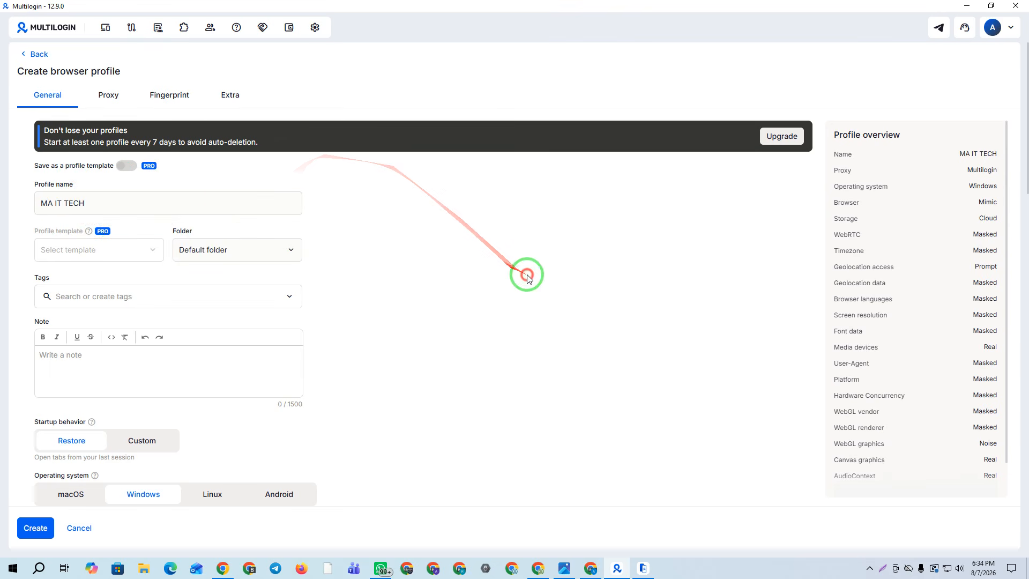
{"action": "scroll", "coordinate": [183, 215], "scroll_direction": "down", "scroll_amount": 3}
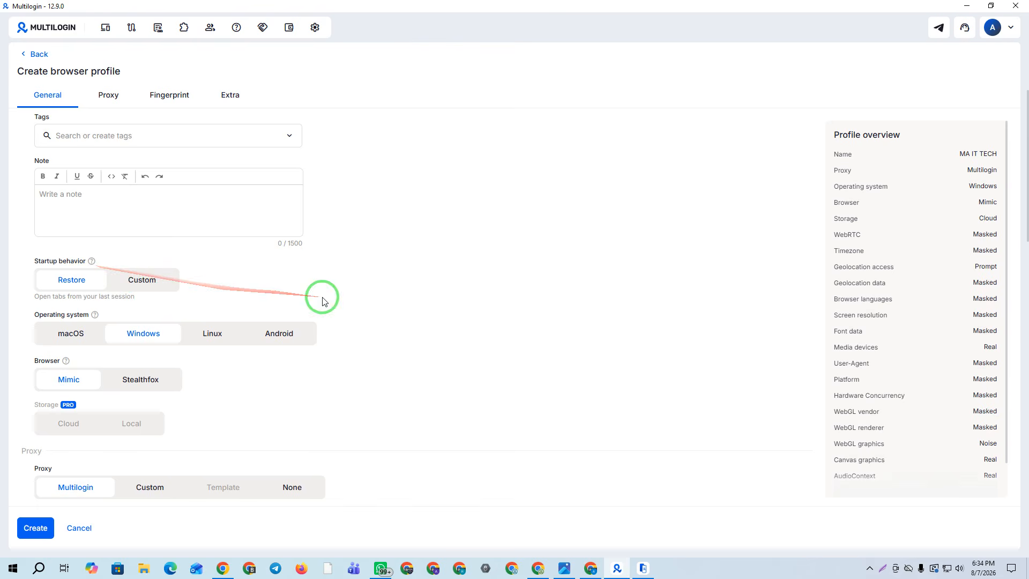
{"action": "scroll", "coordinate": [161, 265], "scroll_direction": "down", "scroll_amount": 3}
{"action": "scroll", "coordinate": [160, 262], "scroll_direction": "up", "scroll_amount": 6}
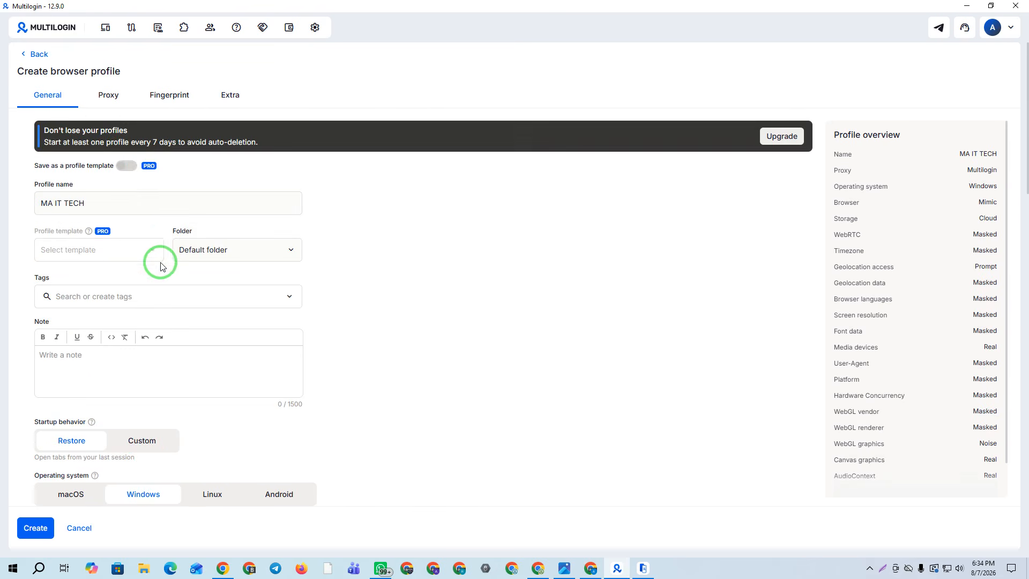
{"action": "left_click", "coordinate": [105, 101]}
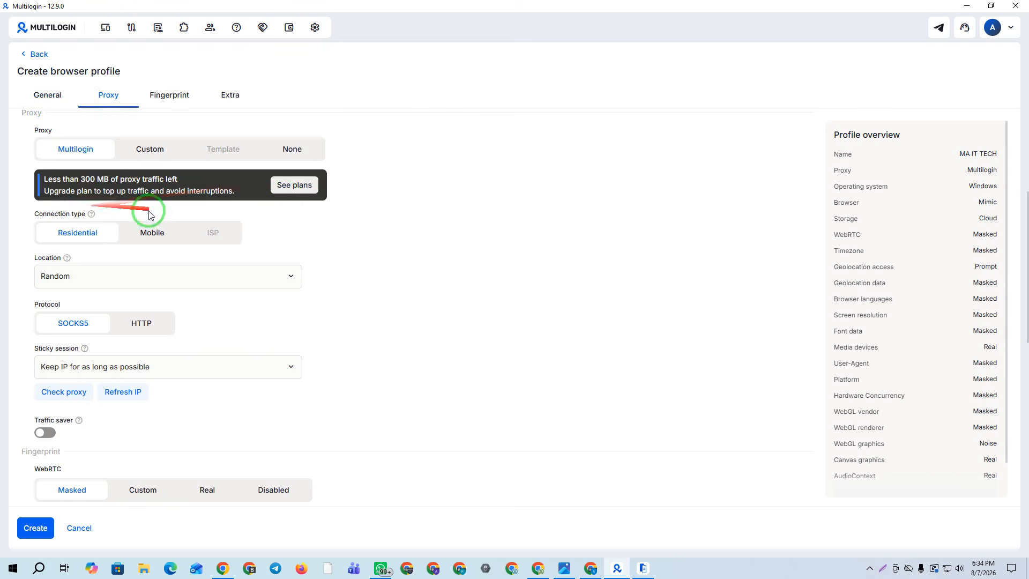
Set a Custom HTTPS proxy and paste the third NodeMaven proxy into Proxy details
{"action": "left_click", "coordinate": [151, 149]}
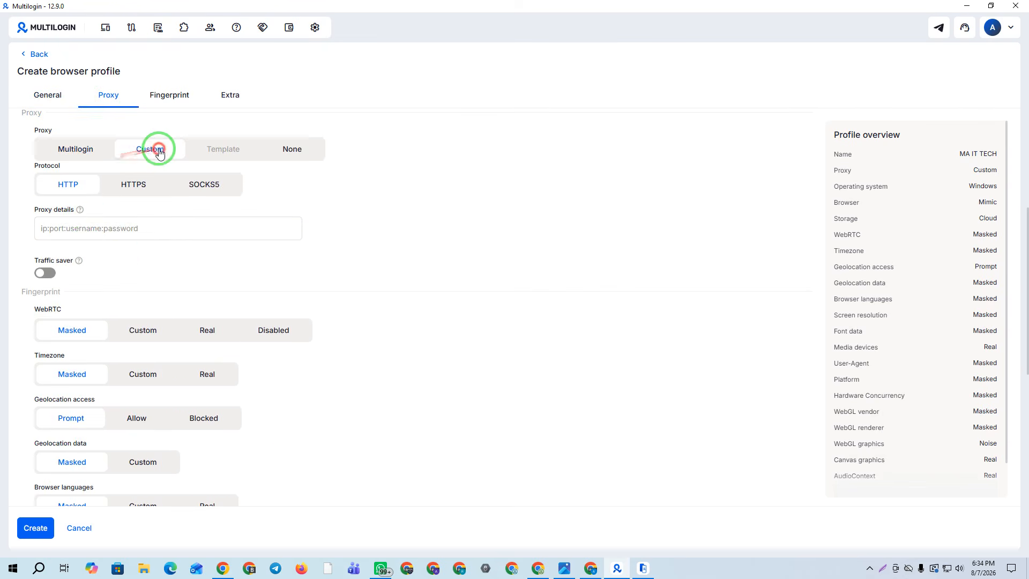
{"action": "left_click", "coordinate": [153, 191]}
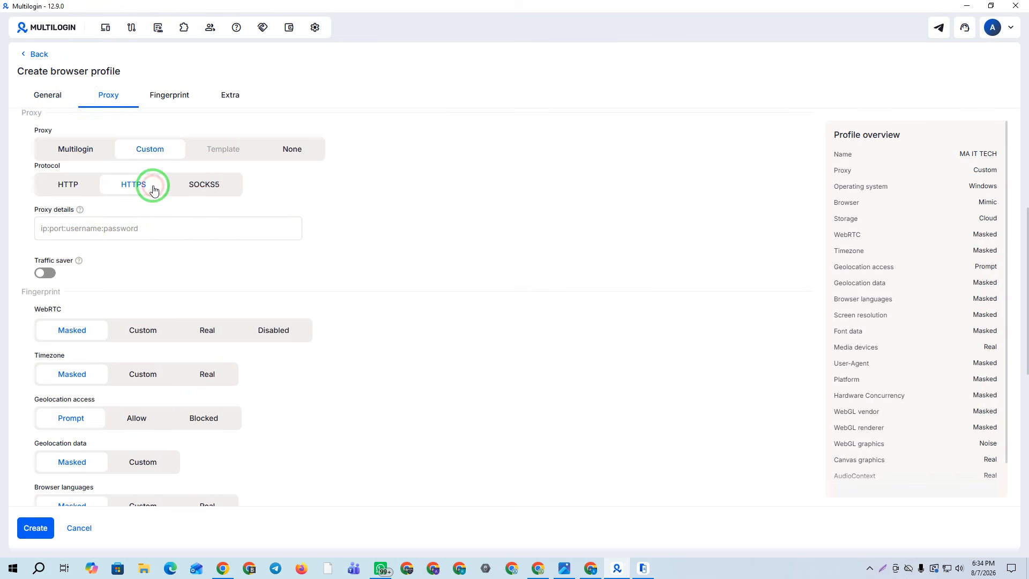
{"action": "left_click", "coordinate": [223, 568]}
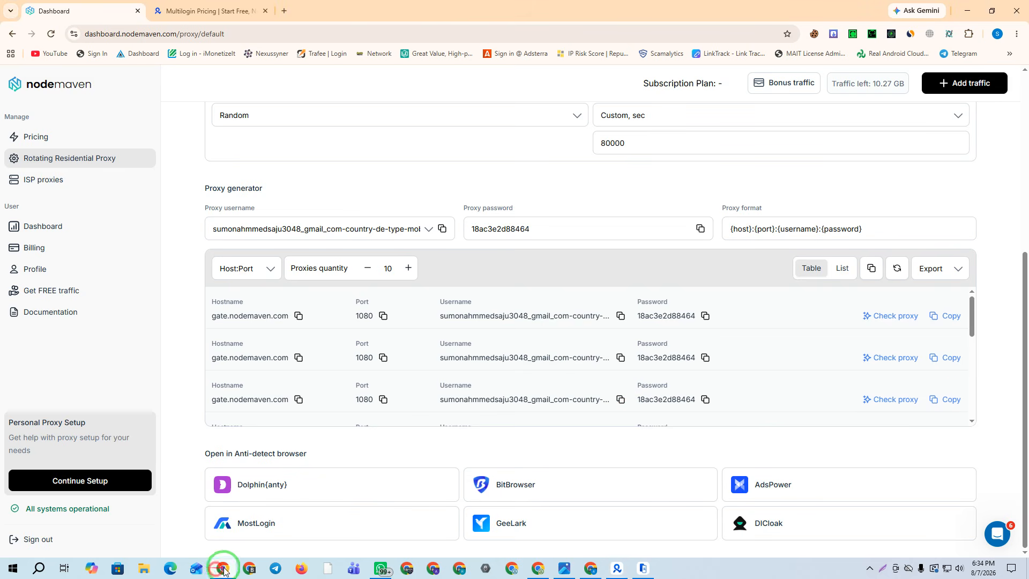
{"action": "left_click", "coordinate": [949, 399]}
{"action": "left_click", "coordinate": [617, 567]}
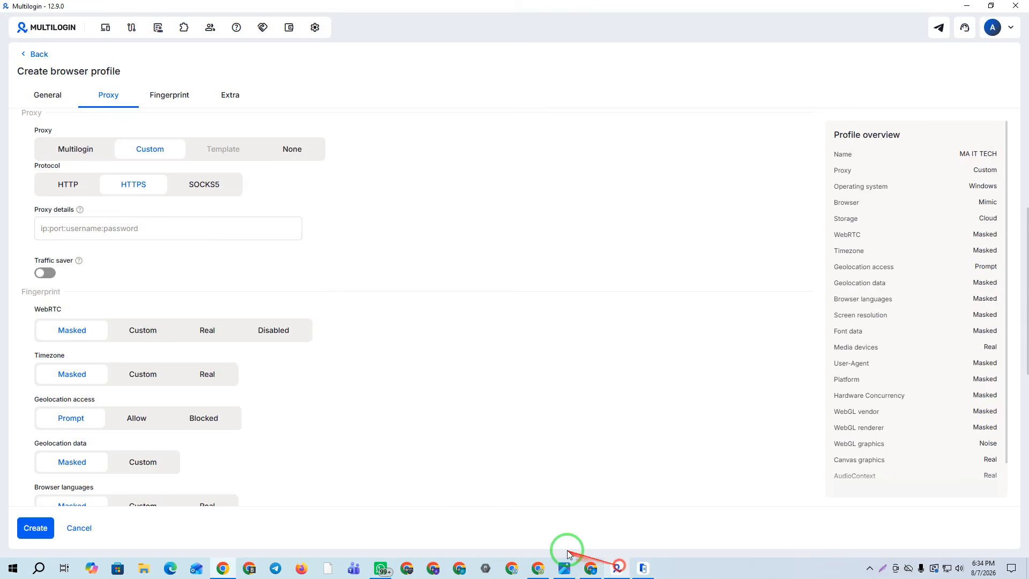
{"action": "left_click", "coordinate": [88, 228]}
{"action": "key", "text": "ctrl+v"}
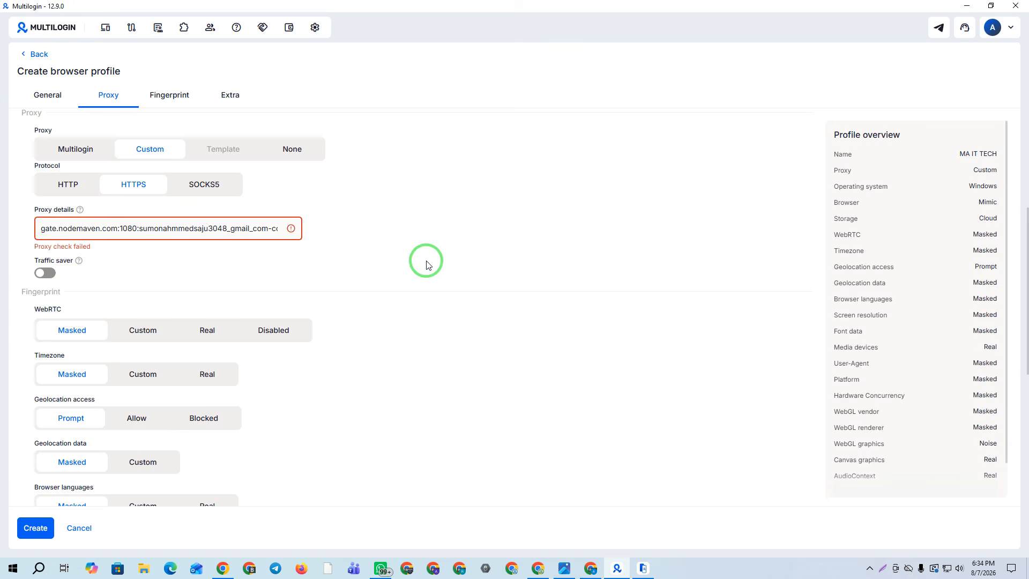
Switch the proxy protocol to SOCKS5 and review the failed proxy check
{"action": "left_click", "coordinate": [191, 180]}
{"action": "left_click", "coordinate": [143, 188]}
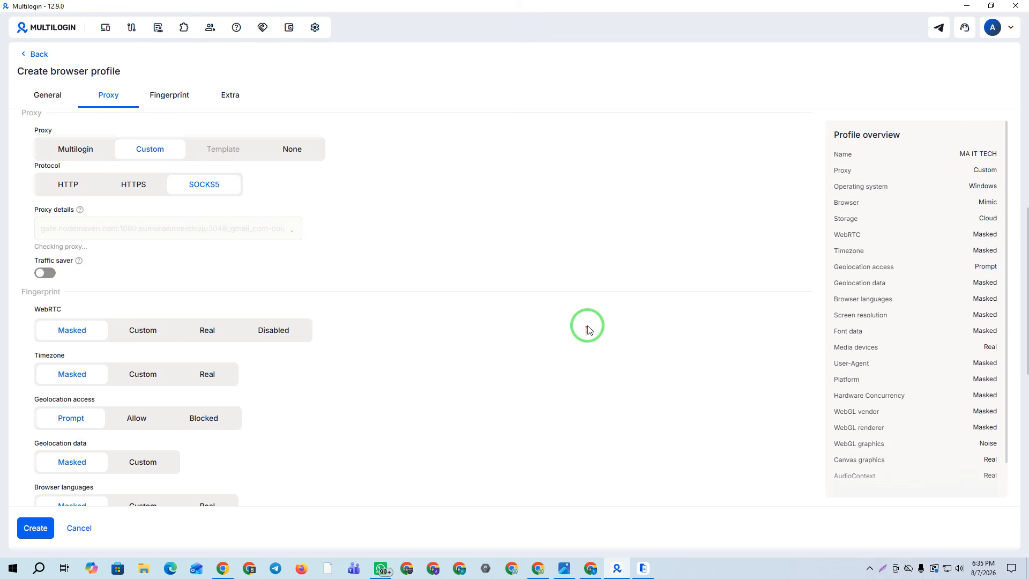
{"action": "scroll", "coordinate": [283, 237], "scroll_direction": "down", "scroll_amount": 2}
{"action": "scroll", "coordinate": [283, 236], "scroll_direction": "up", "scroll_amount": 8}
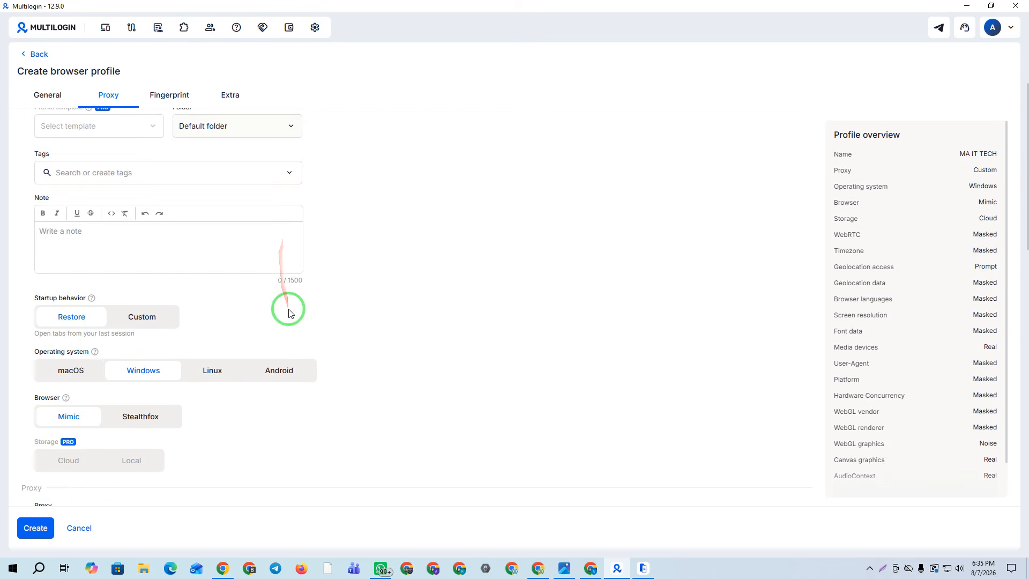
{"action": "scroll", "coordinate": [286, 305], "scroll_direction": "down", "scroll_amount": 3}
{"action": "scroll", "coordinate": [276, 304], "scroll_direction": "down", "scroll_amount": 5}
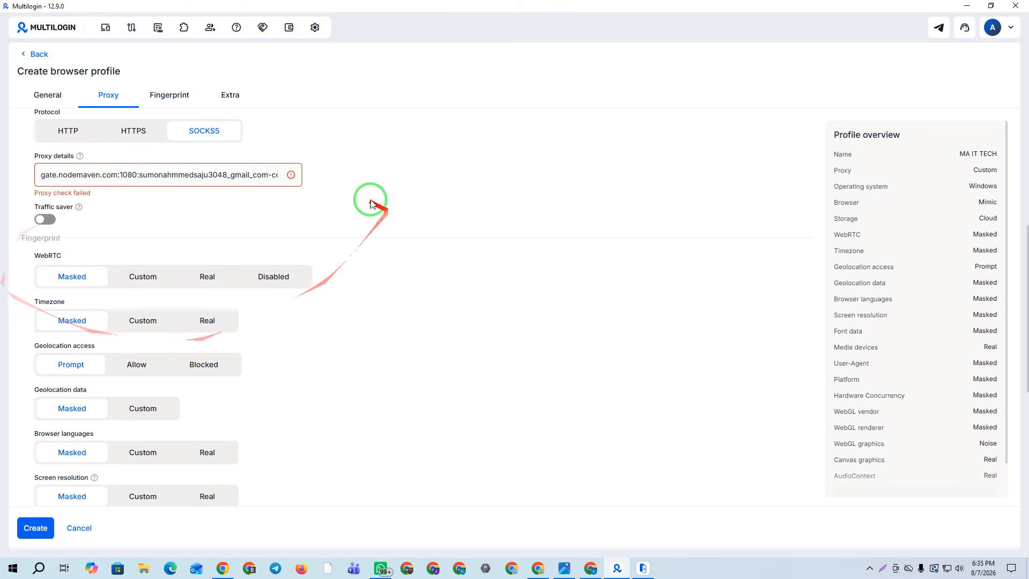
{"action": "scroll", "coordinate": [293, 217], "scroll_direction": "up", "scroll_amount": 1}
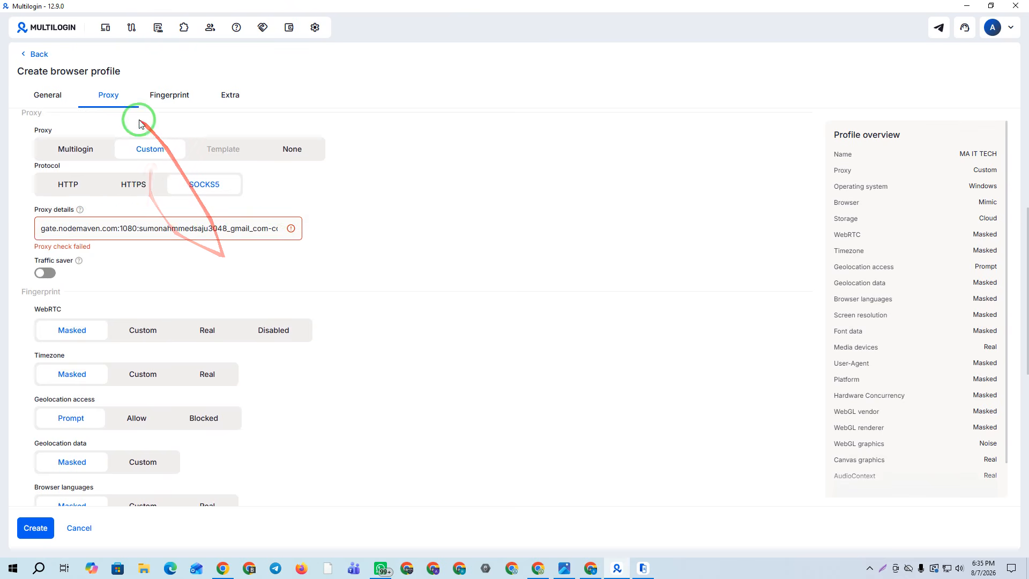
Clear the failed proxy string, paste the NodeMaven proxy again, and change the protocol to HTTP
{"action": "left_click", "coordinate": [110, 231]}
{"action": "key", "text": "ctrl+a"}
{"action": "key", "text": "BackSpace"}
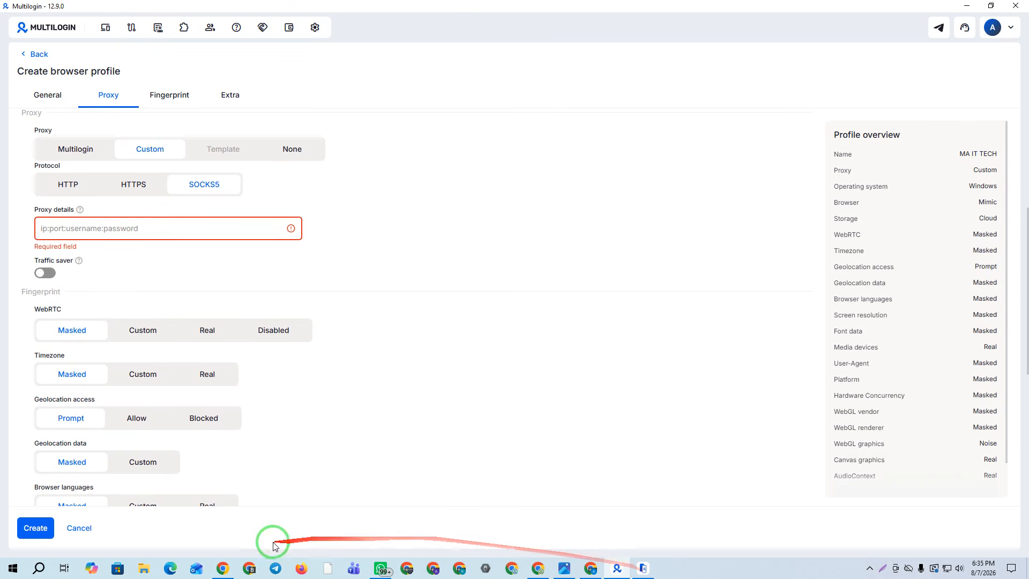
{"action": "left_click", "coordinate": [222, 568]}
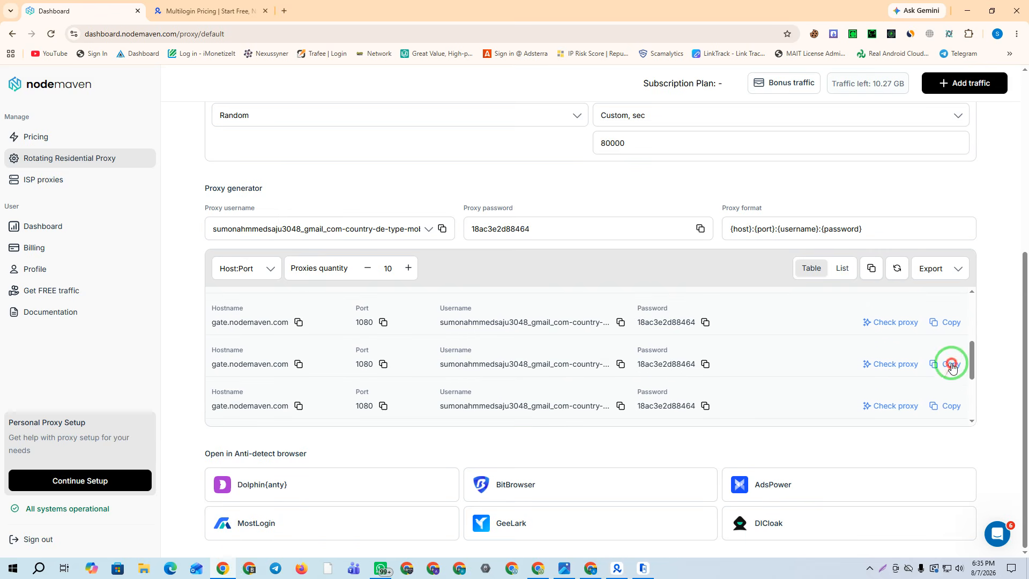
{"action": "scroll", "coordinate": [946, 368], "scroll_direction": "up", "scroll_amount": 4}
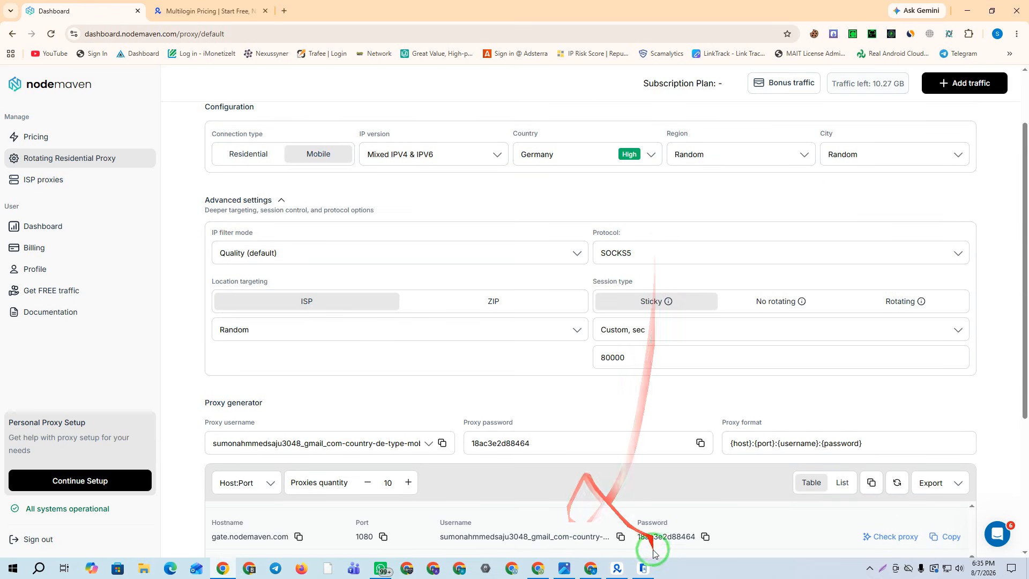
{"action": "left_click", "coordinate": [617, 568]}
{"action": "key", "text": "ctrl+v"}
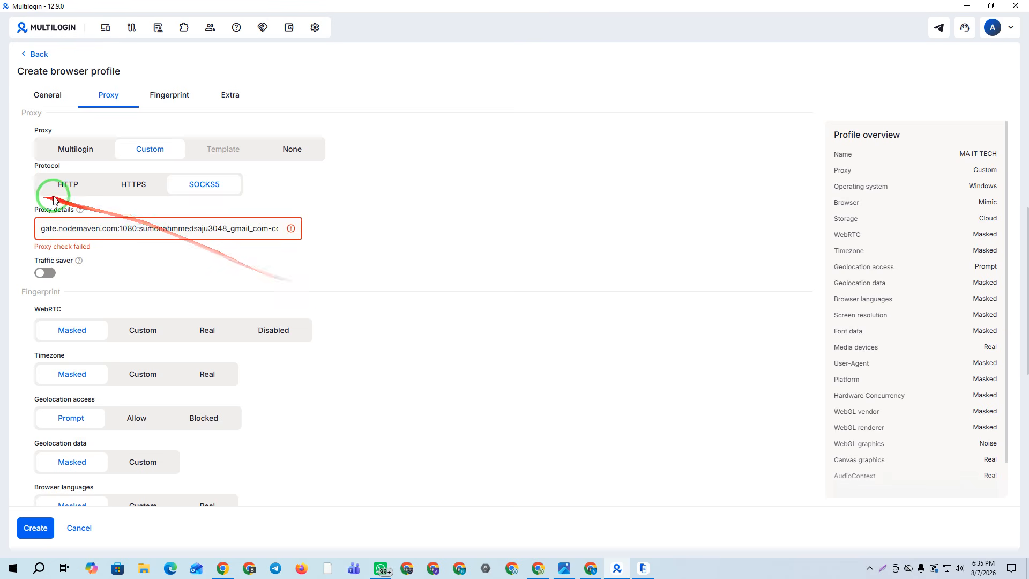
{"action": "left_click", "coordinate": [66, 184]}
Switch the NodeMaven proxies to residential using the HTTP protocol
{"action": "left_click", "coordinate": [223, 567]}
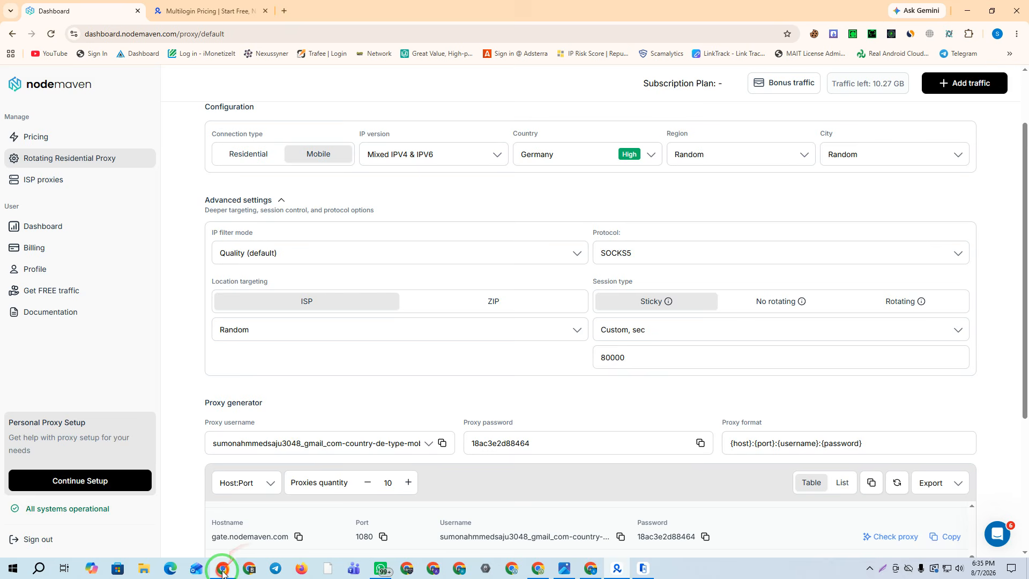
{"action": "left_click", "coordinate": [238, 163]}
{"action": "left_click", "coordinate": [633, 253]}
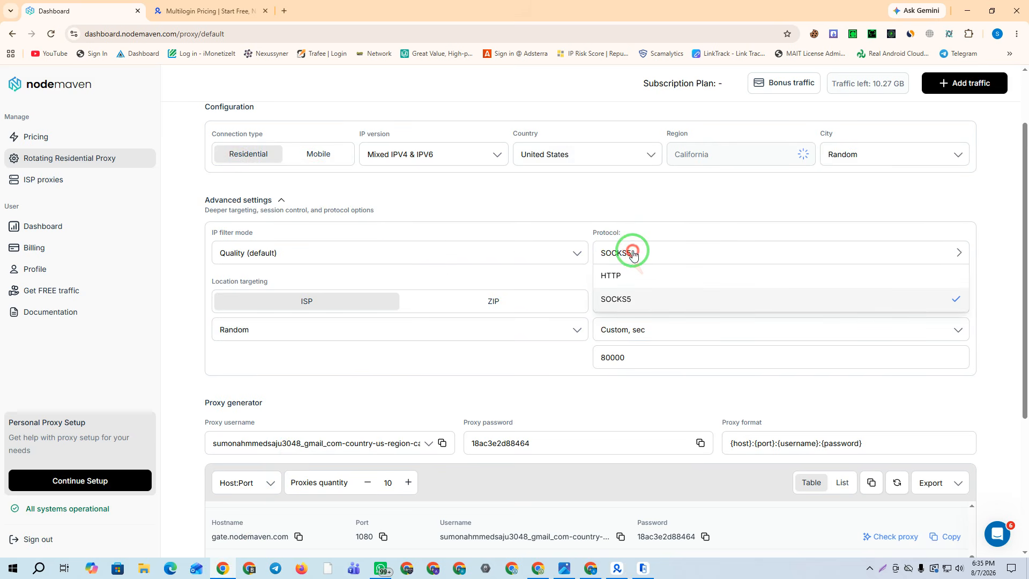
{"action": "left_click", "coordinate": [611, 275]}
Regenerate the proxy list and copy the first port 8080 proxy
{"action": "scroll", "coordinate": [600, 298], "scroll_direction": "down", "scroll_amount": 2}
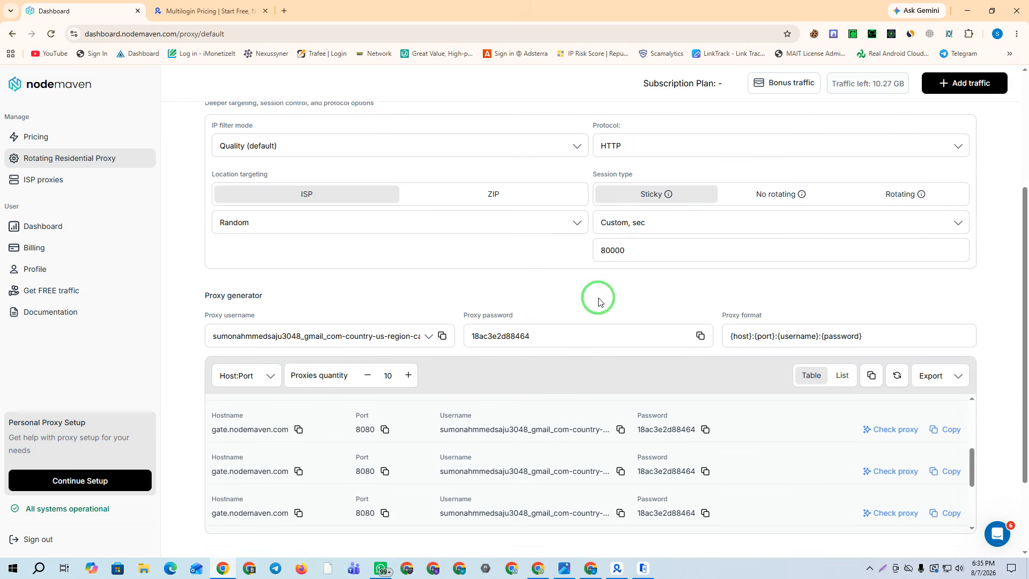
{"action": "scroll", "coordinate": [601, 300], "scroll_direction": "down", "scroll_amount": 1}
{"action": "left_click", "coordinate": [896, 375]}
{"action": "left_click", "coordinate": [952, 429]}
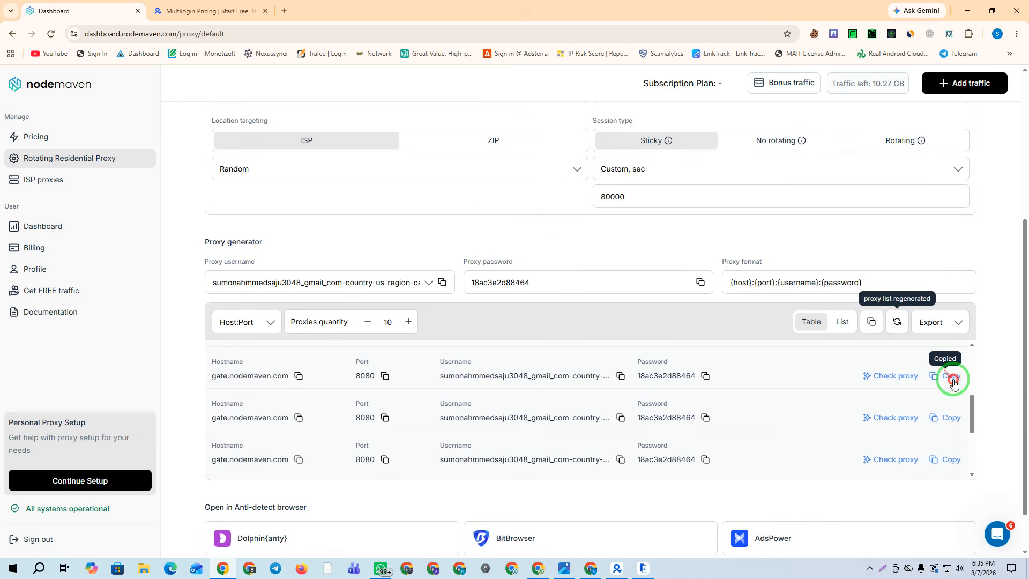
{"action": "left_click", "coordinate": [617, 568]}
Replace the old proxy string in the profile form with the new port 8080 proxy
{"action": "left_click", "coordinate": [198, 230]}
{"action": "key", "text": "ctrl+a"}
{"action": "key", "text": "BackSpace"}
{"action": "key", "text": "ctrl+v"}
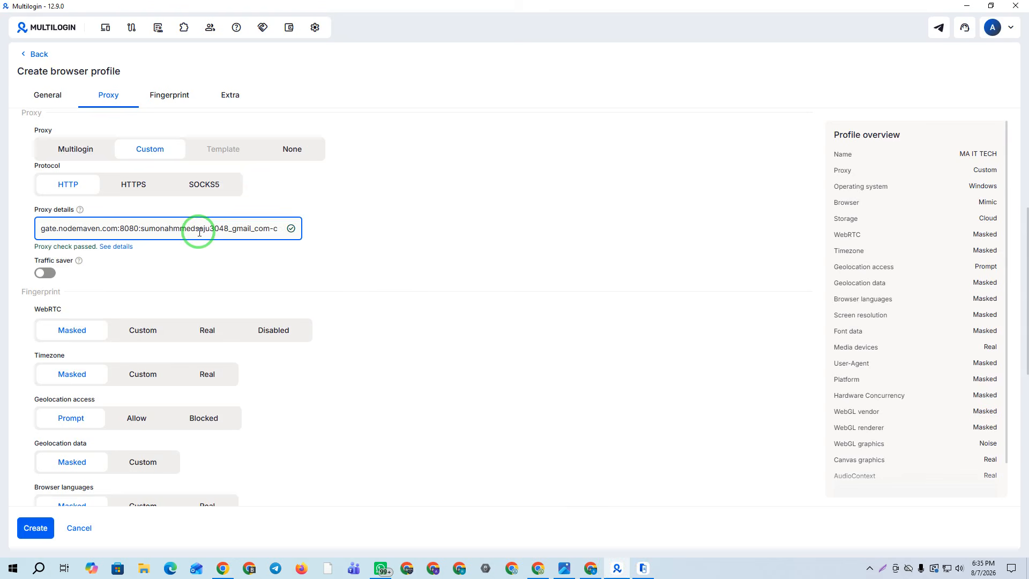
Review the fingerprint and extra settings, then create the MA IT TECH profile
{"action": "scroll", "coordinate": [265, 202], "scroll_direction": "down", "scroll_amount": 4}
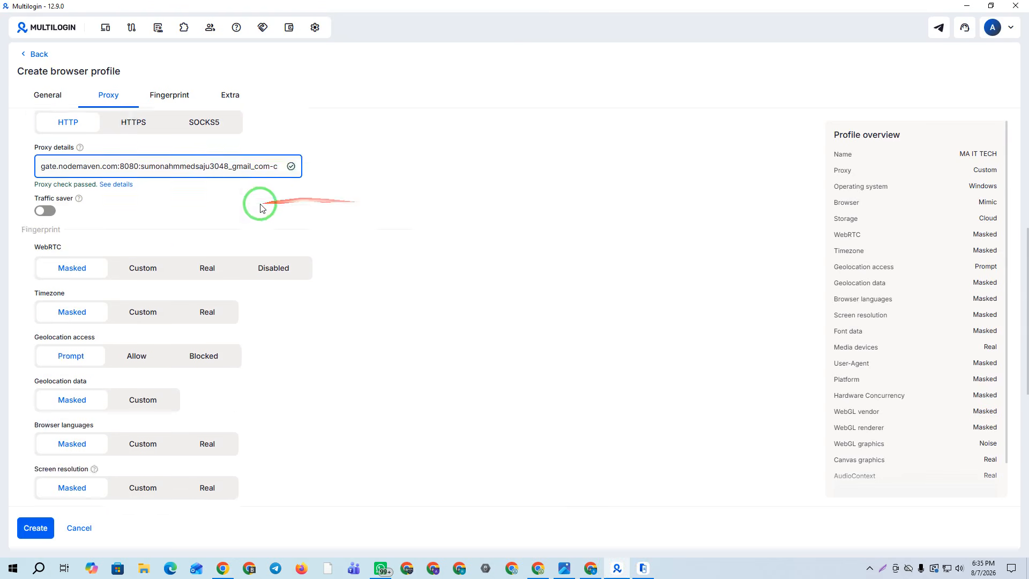
{"action": "scroll", "coordinate": [129, 300], "scroll_direction": "up", "scroll_amount": 9}
{"action": "left_click", "coordinate": [163, 97]}
{"action": "scroll", "coordinate": [284, 276], "scroll_direction": "up", "scroll_amount": 2}
{"action": "scroll", "coordinate": [229, 270], "scroll_direction": "up", "scroll_amount": 10}
{"action": "scroll", "coordinate": [220, 273], "scroll_direction": "down", "scroll_amount": 7}
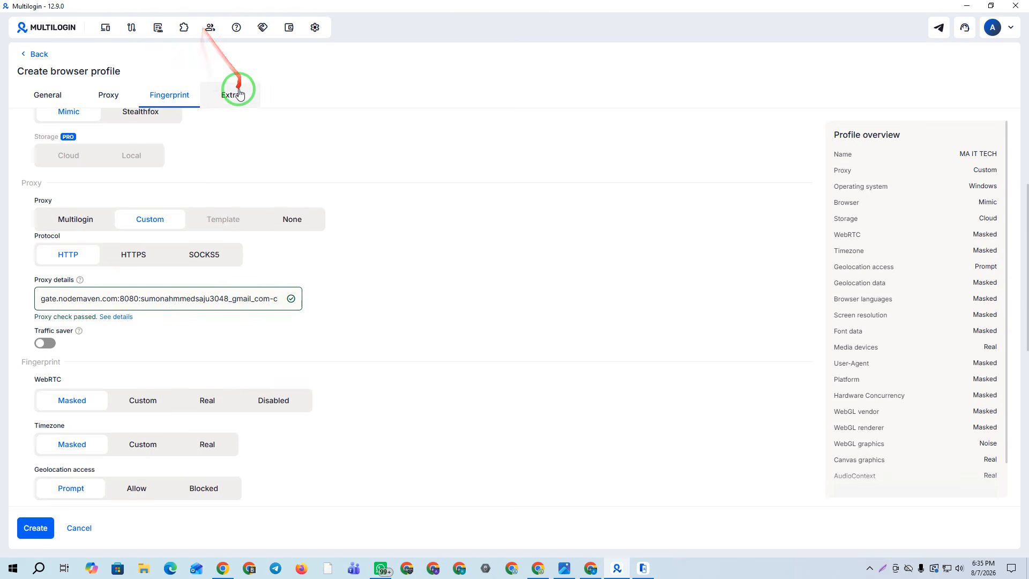
{"action": "left_click", "coordinate": [209, 95]}
{"action": "left_click", "coordinate": [177, 94]}
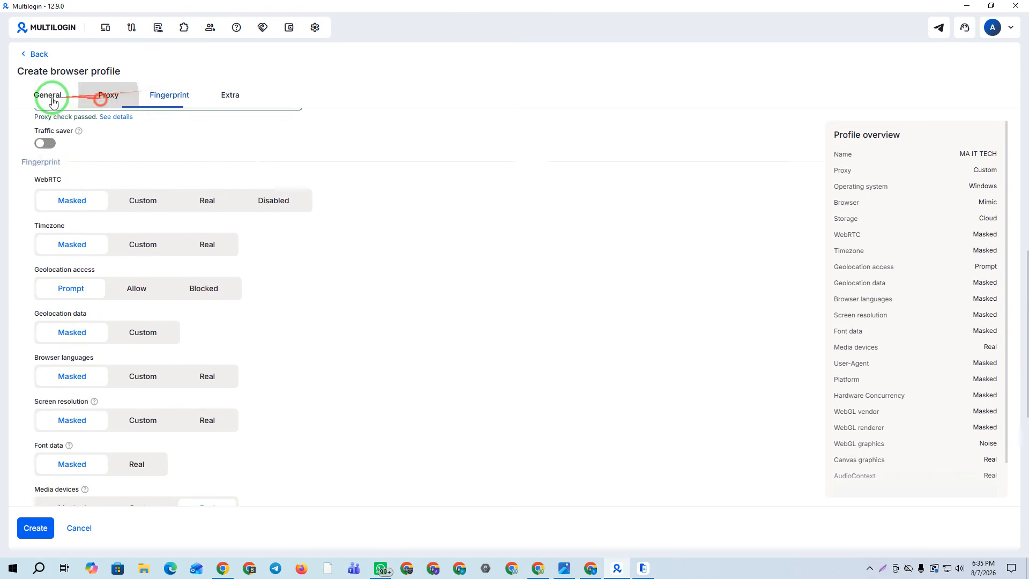
{"action": "left_click", "coordinate": [48, 95]}
{"action": "scroll", "coordinate": [224, 297], "scroll_direction": "down", "scroll_amount": 20}
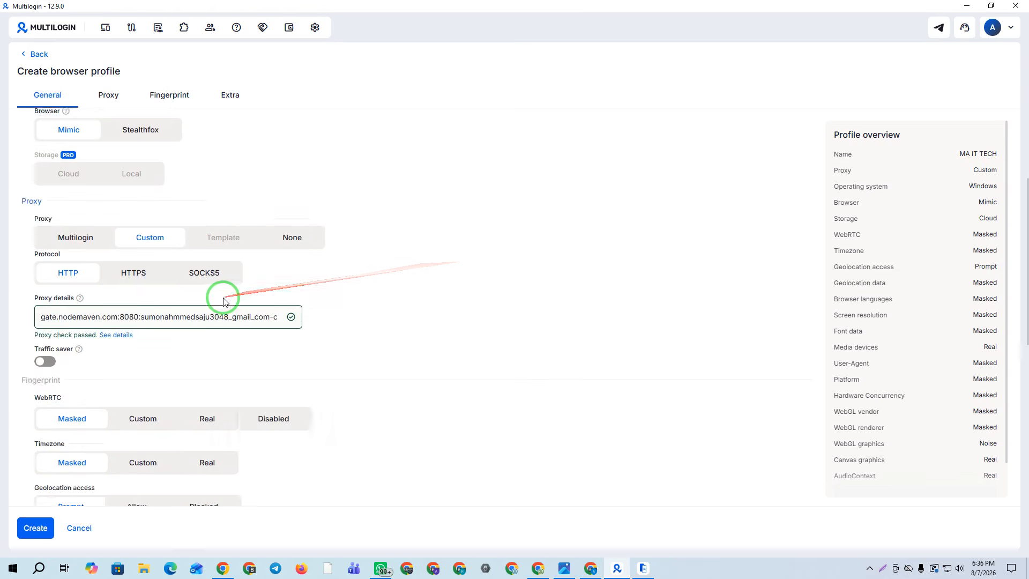
{"action": "left_click", "coordinate": [33, 528]}
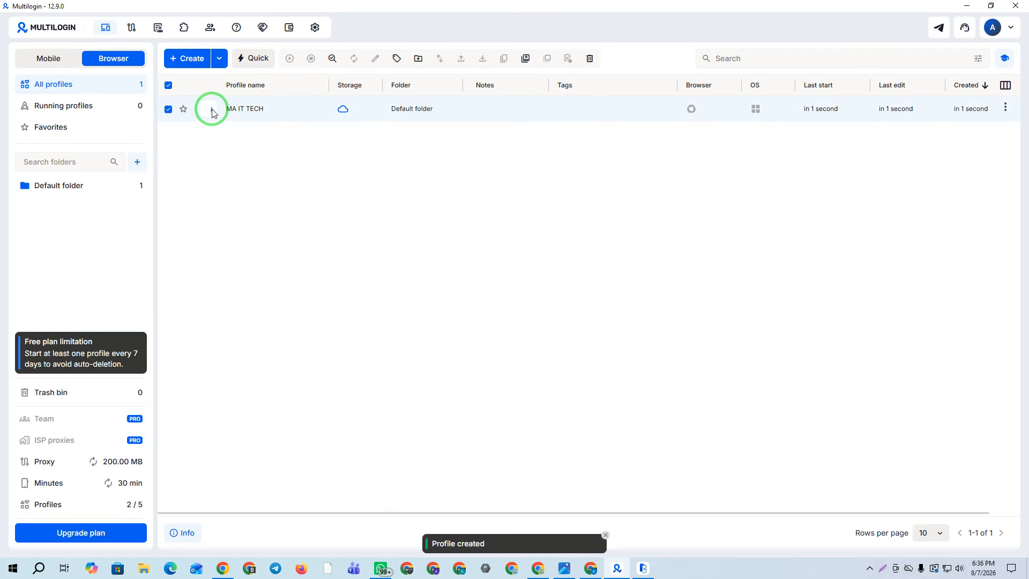
Launch the MA IT TECH browser, clear the phone window and survey, and allow it through the firewall
{"action": "left_click", "coordinate": [212, 110]}
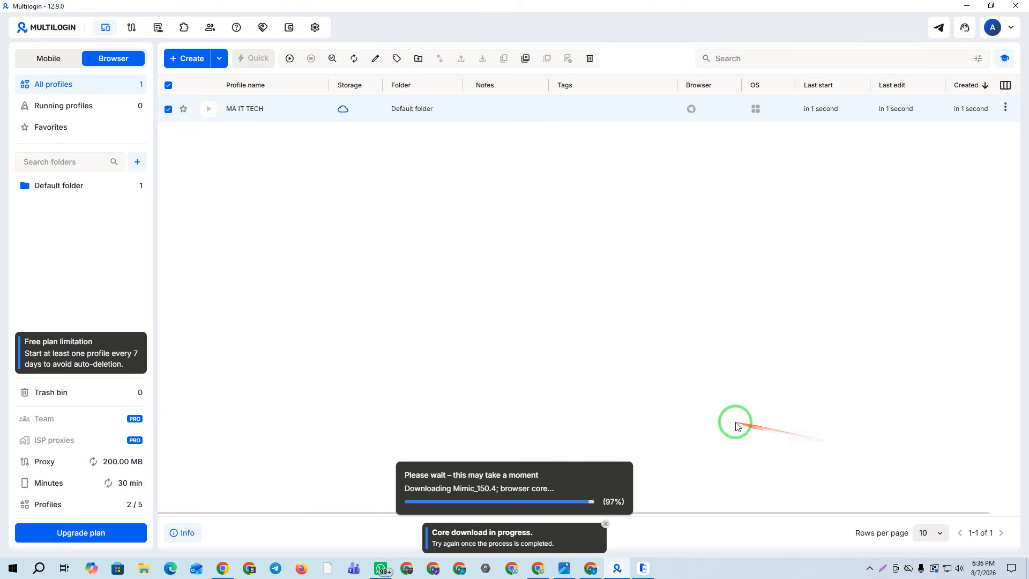
{"action": "left_click", "coordinate": [643, 568]}
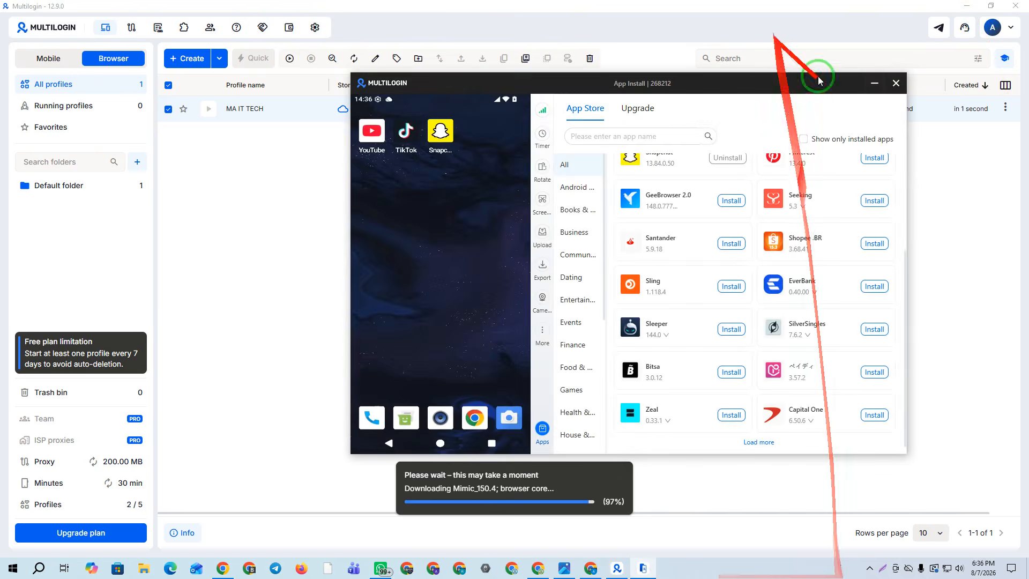
{"action": "left_click", "coordinate": [543, 432]}
{"action": "left_click_drag", "start_coordinate": [425, 86], "coordinate": [827, 134]}
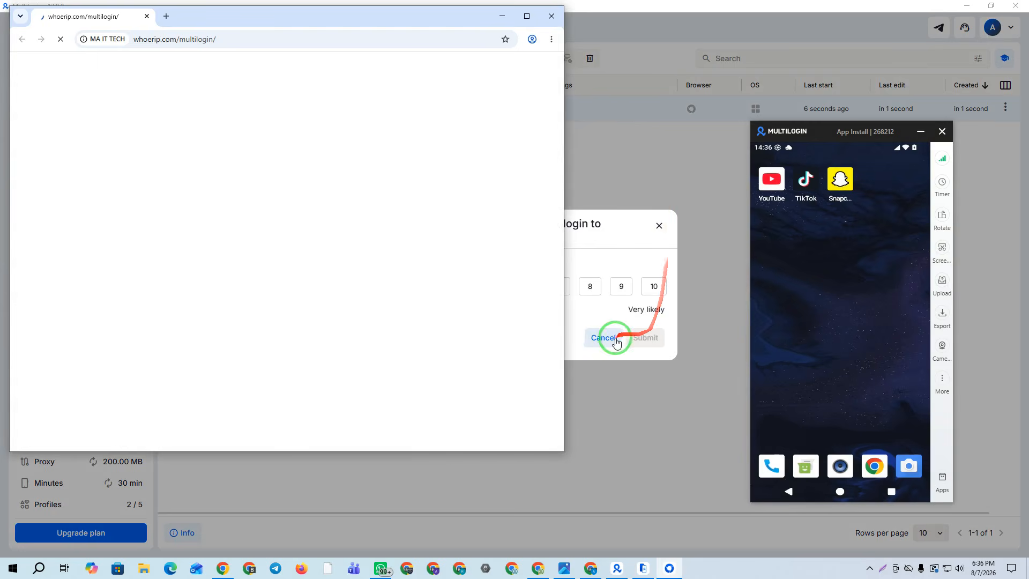
{"action": "left_click", "coordinate": [603, 337]}
{"action": "left_click", "coordinate": [669, 568]}
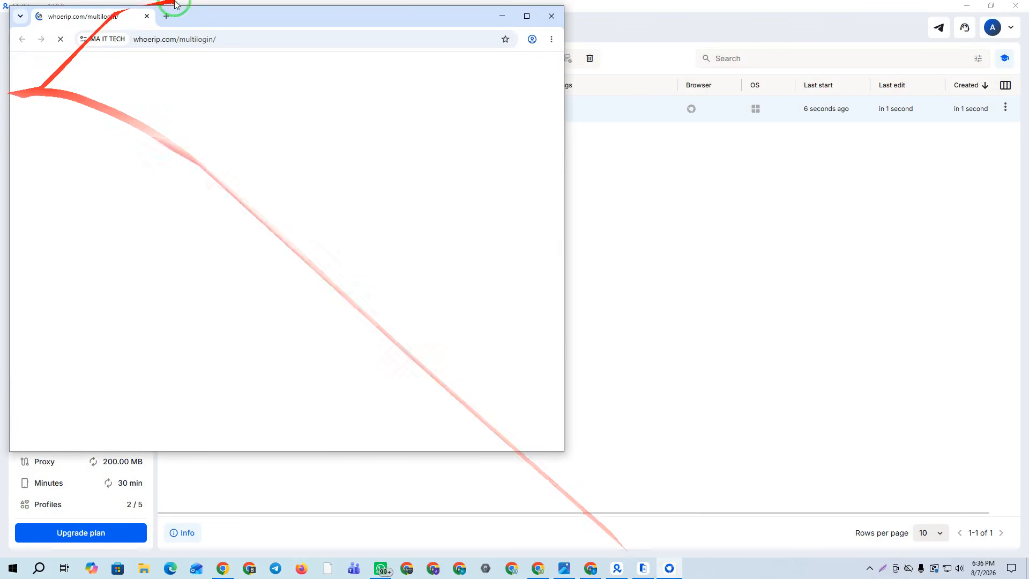
{"action": "left_click_drag", "start_coordinate": [218, 24], "coordinate": [330, 34]}
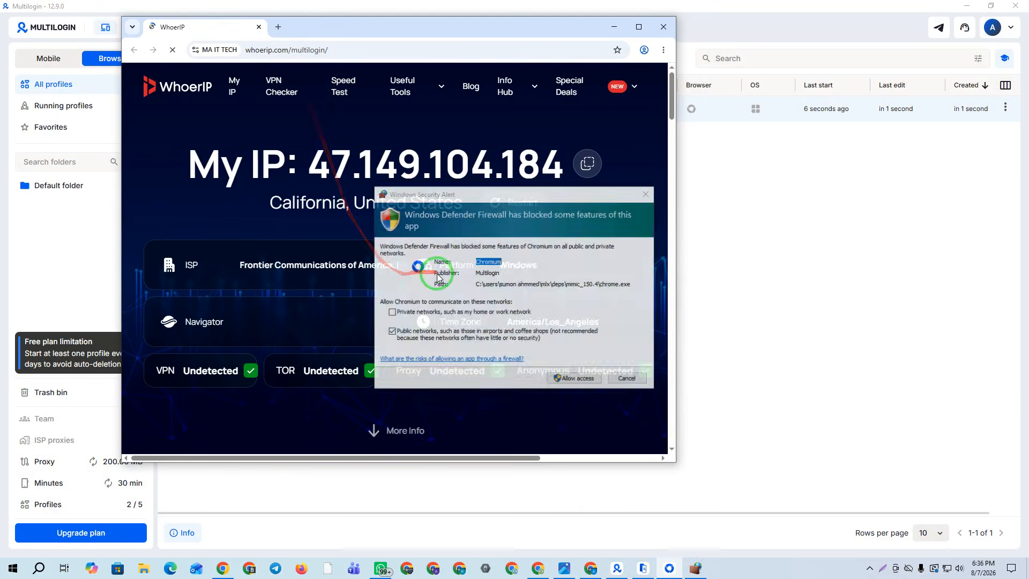
{"action": "left_click", "coordinate": [573, 380]}
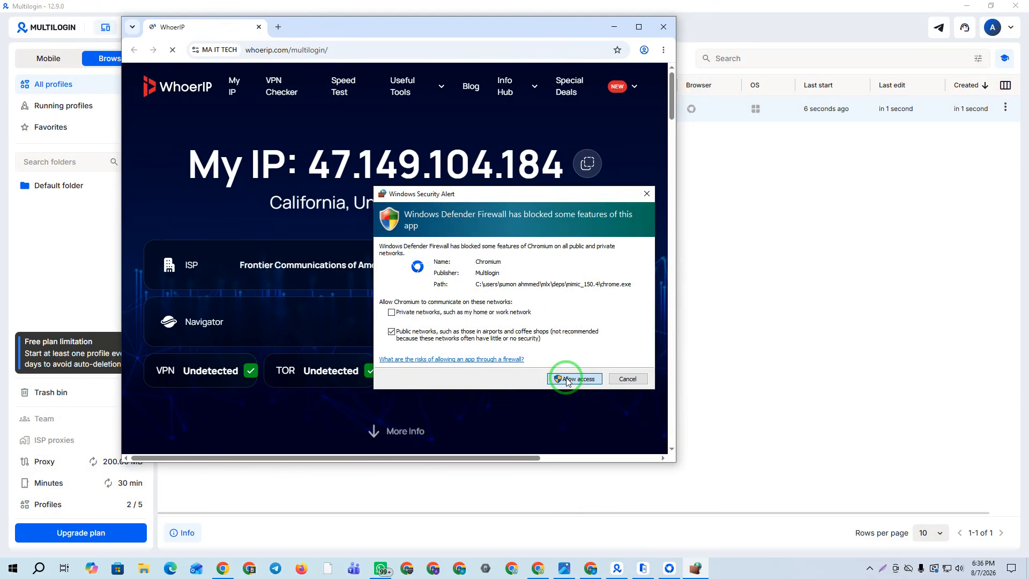
Check whoer.net for a Redlands, United States IP with 100% disguise, then close the browser
{"action": "left_click", "coordinate": [277, 26]}
{"action": "left_click", "coordinate": [261, 49]}
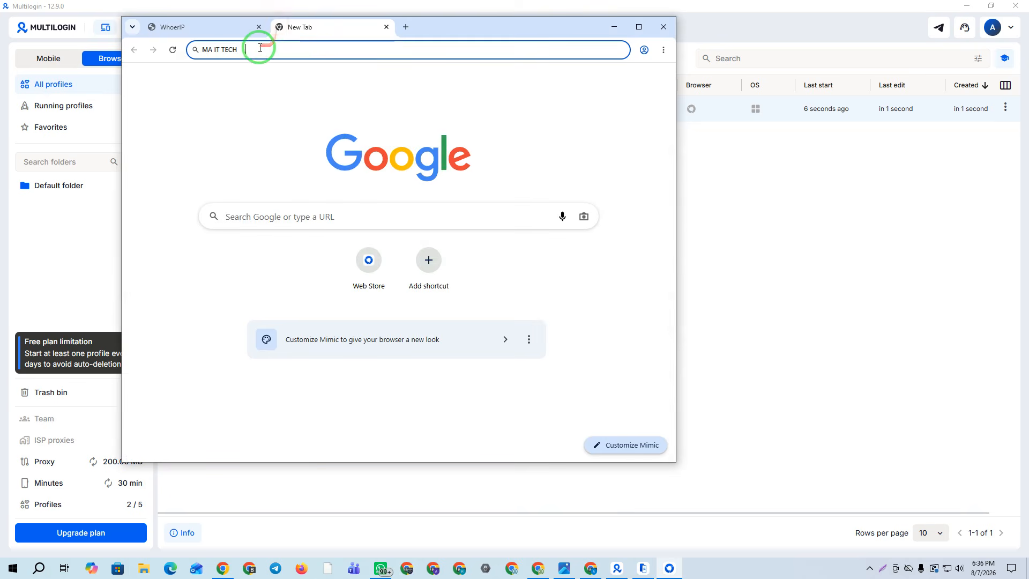
{"action": "type", "text": "whoer"}
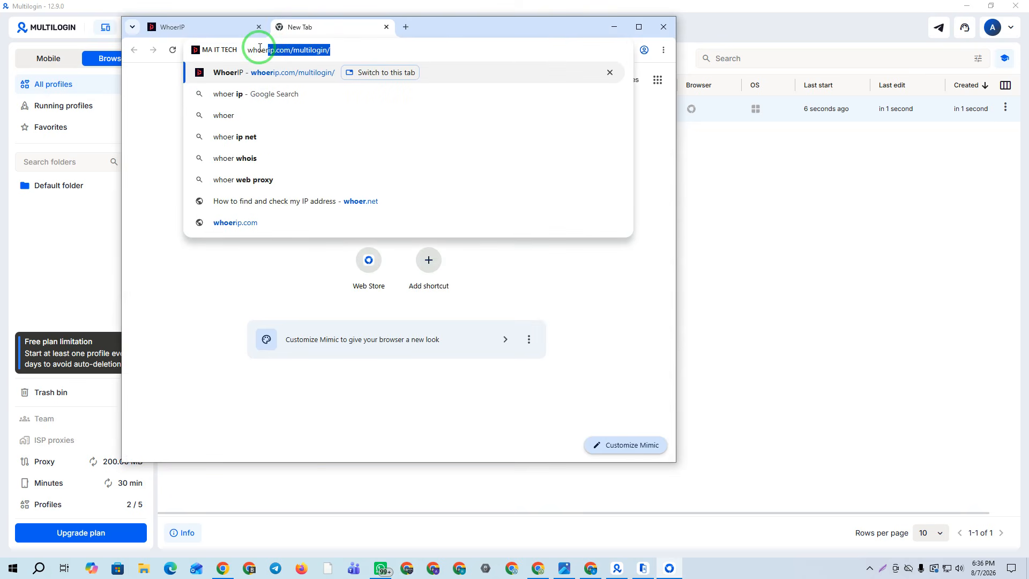
{"action": "type", "text": ".net"}
{"action": "key", "text": "Return"}
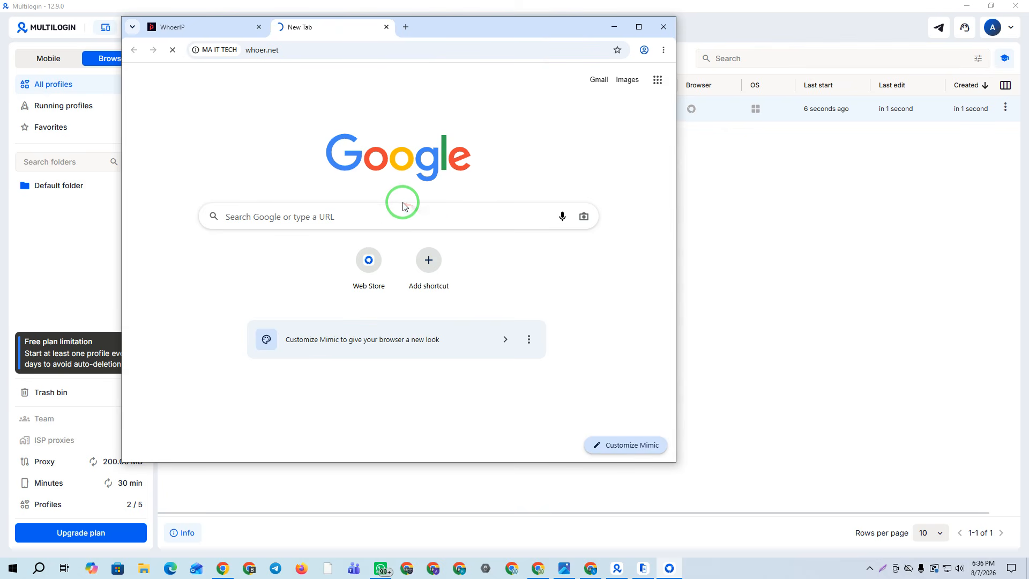
{"action": "left_click", "coordinate": [259, 26]}
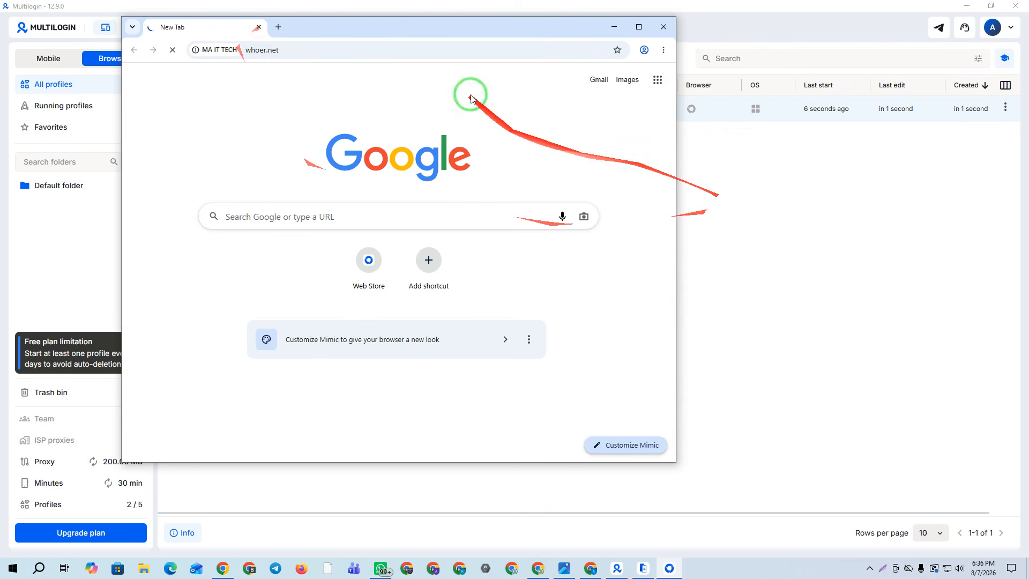
{"action": "left_click_drag", "start_coordinate": [396, 24], "coordinate": [460, 31]}
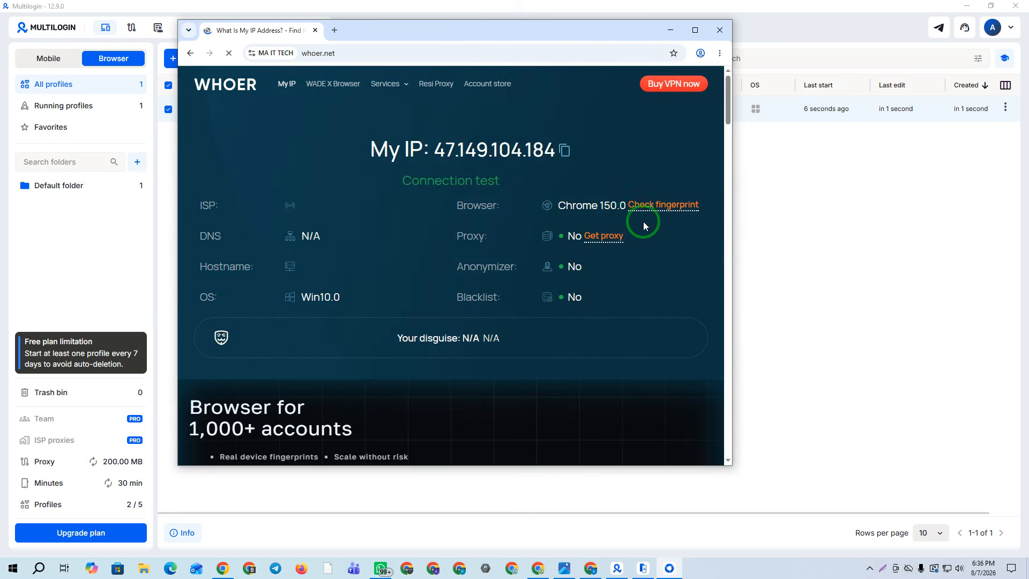
{"action": "scroll", "coordinate": [648, 218], "scroll_direction": "down", "scroll_amount": 8}
{"action": "scroll", "coordinate": [650, 222], "scroll_direction": "up", "scroll_amount": 5}
{"action": "scroll", "coordinate": [610, 246], "scroll_direction": "up", "scroll_amount": 3}
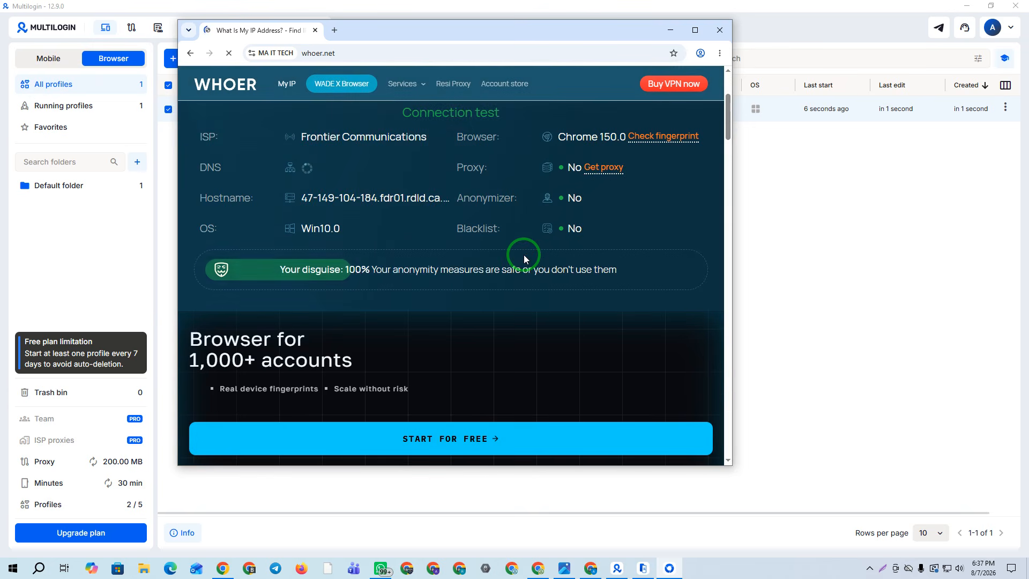
{"action": "left_click", "coordinate": [720, 29]}
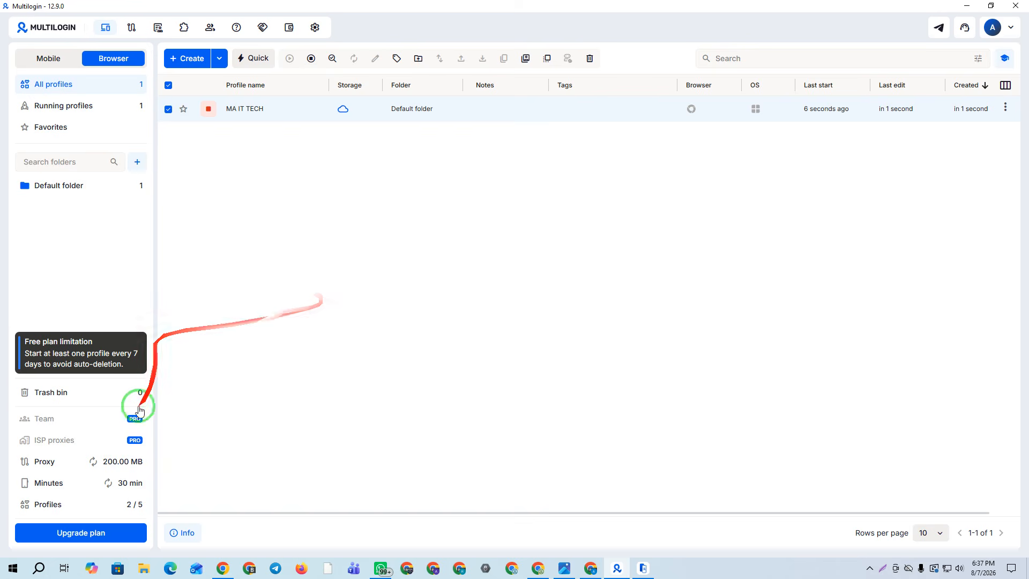
Choose monthly billing and the Pro plan with 100 profiles at $40
{"action": "left_click", "coordinate": [84, 532]}
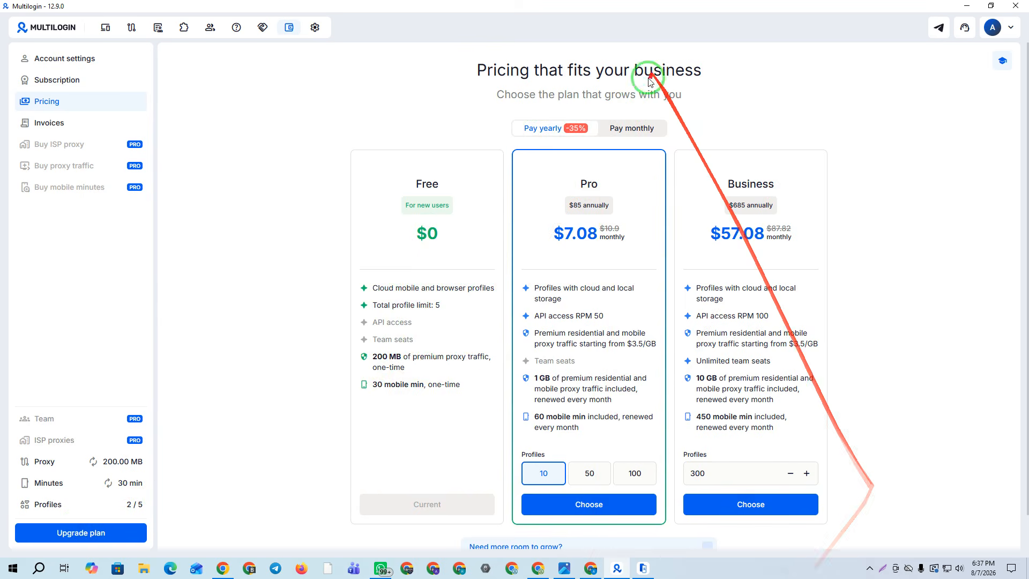
{"action": "left_click", "coordinate": [637, 137]}
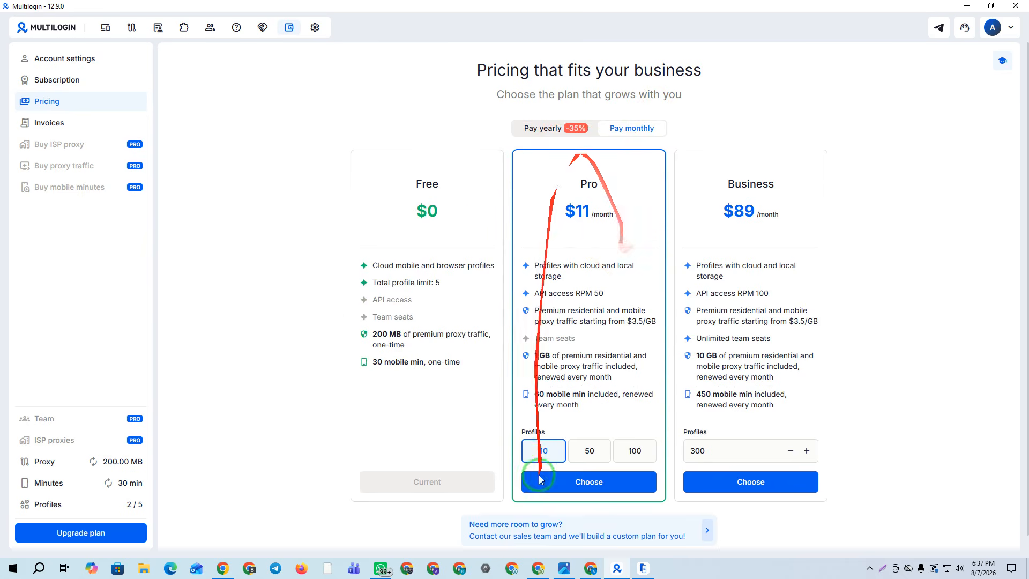
{"action": "left_click", "coordinate": [601, 453]}
{"action": "left_click", "coordinate": [637, 449]}
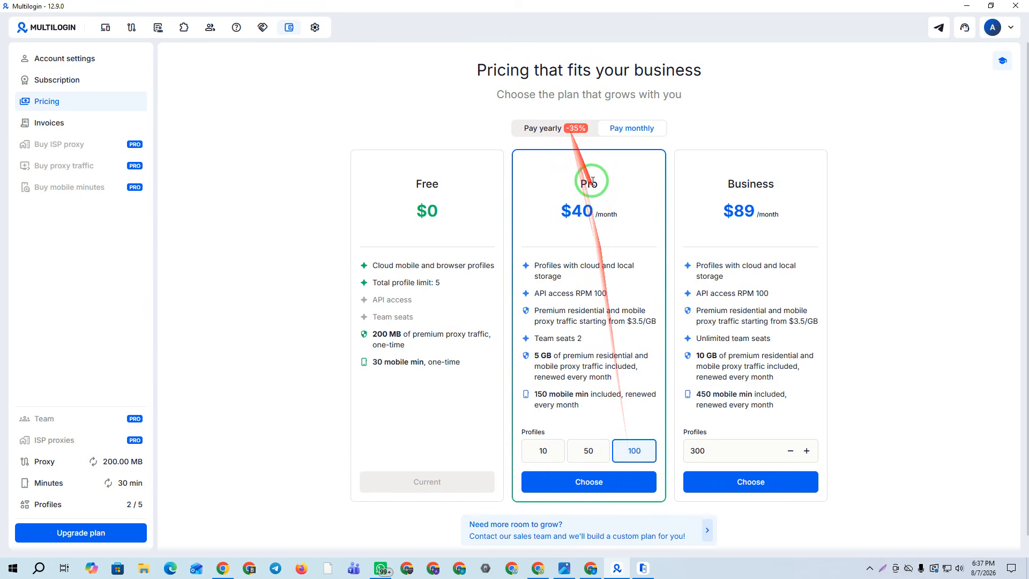
{"action": "left_click", "coordinate": [588, 480]}
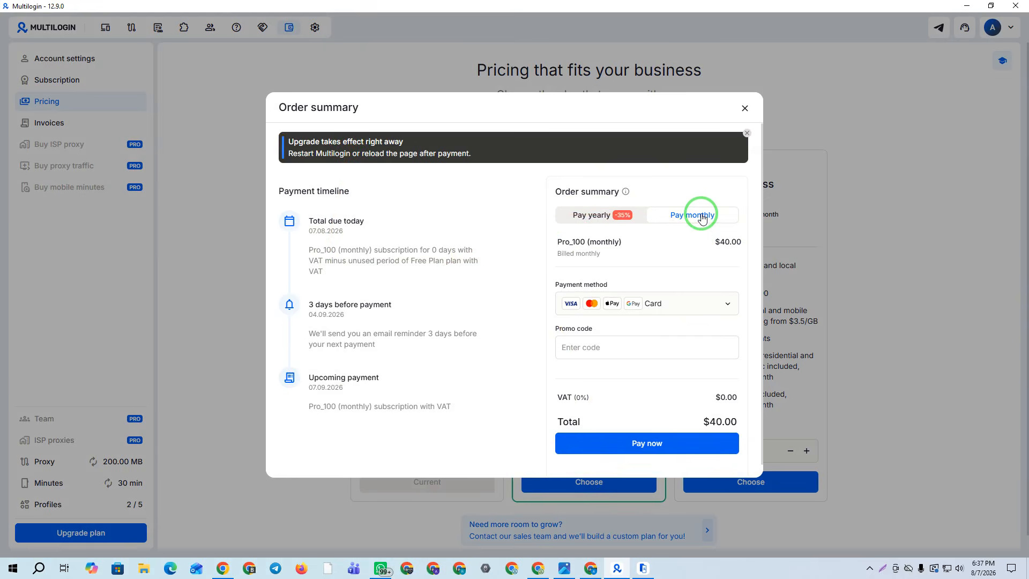
Pay by crypto, apply promo code MA50 to cut the Pro total to $20, and close the summary
{"action": "left_click", "coordinate": [670, 301]}
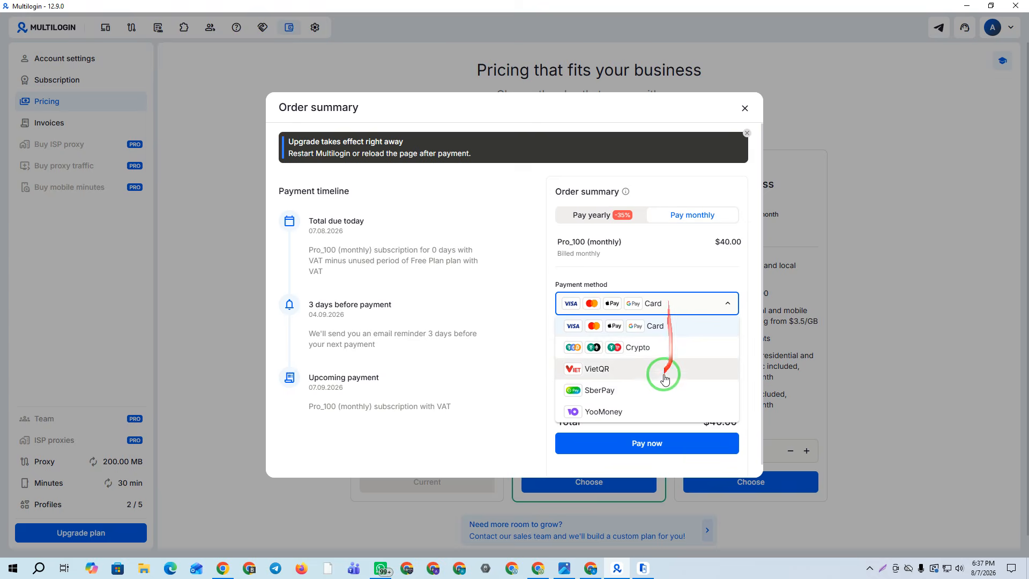
{"action": "left_click", "coordinate": [688, 354]}
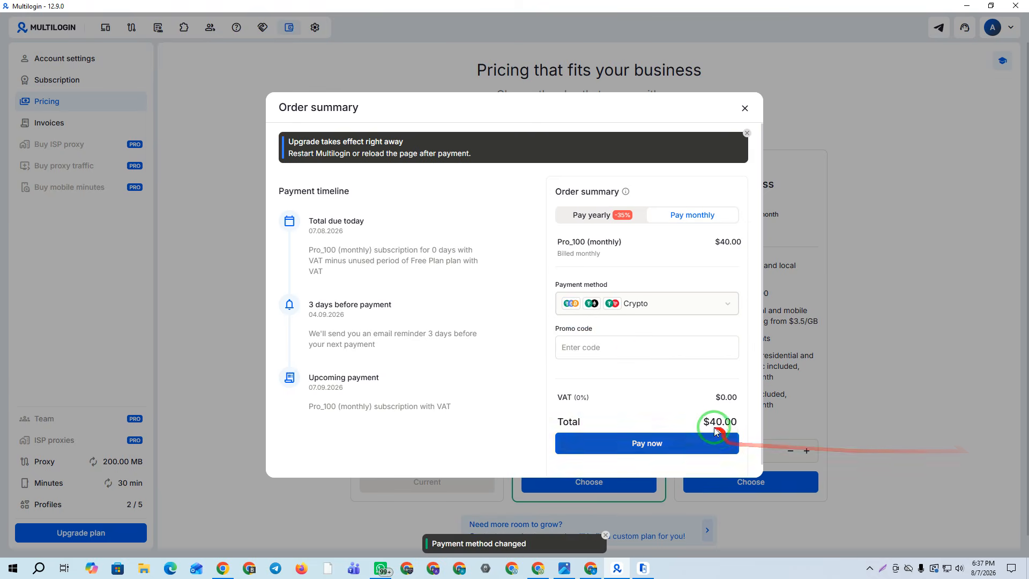
{"action": "left_click", "coordinate": [580, 346]}
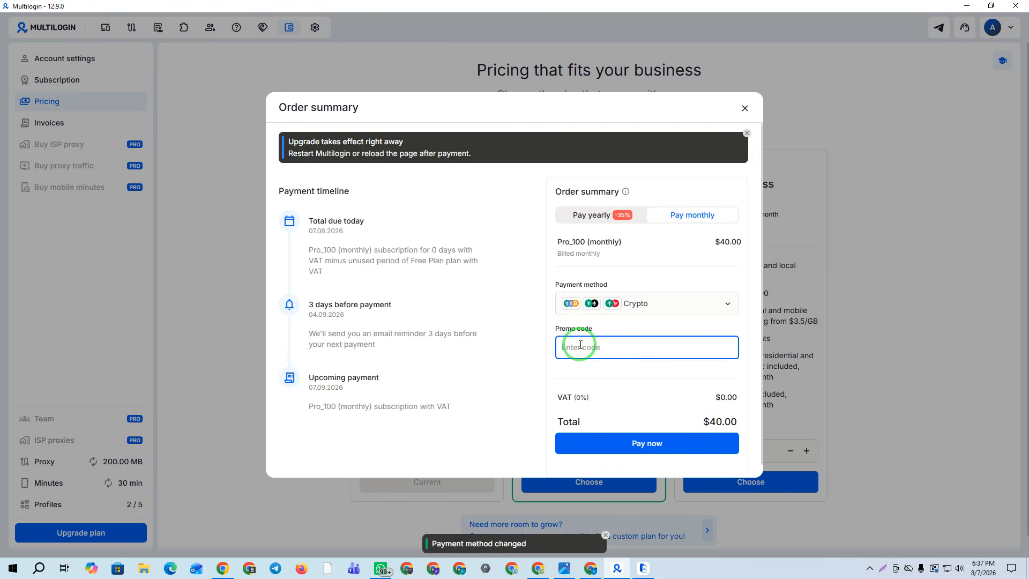
{"action": "type", "text": "MA50"}
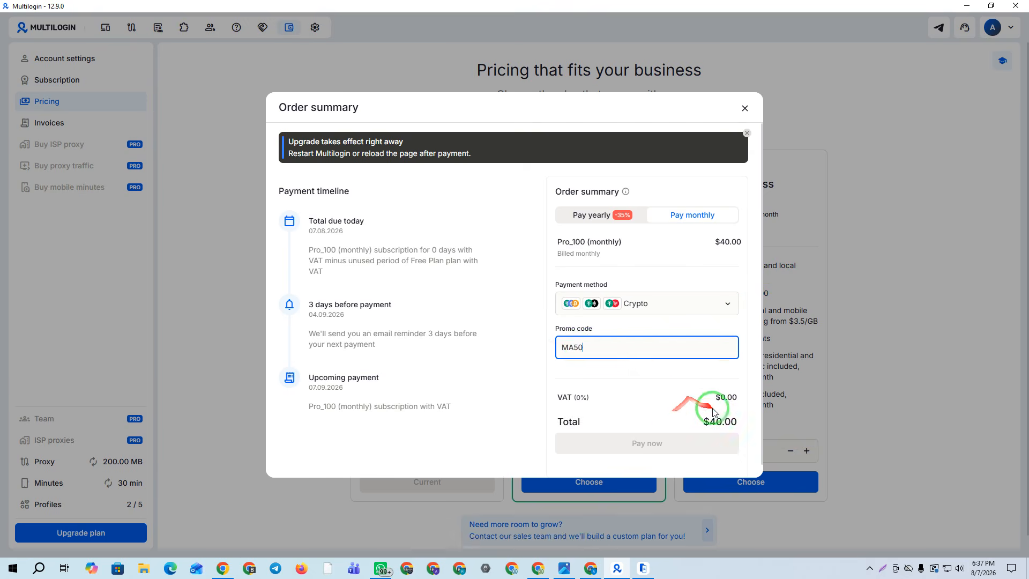
{"action": "left_click", "coordinate": [756, 428]}
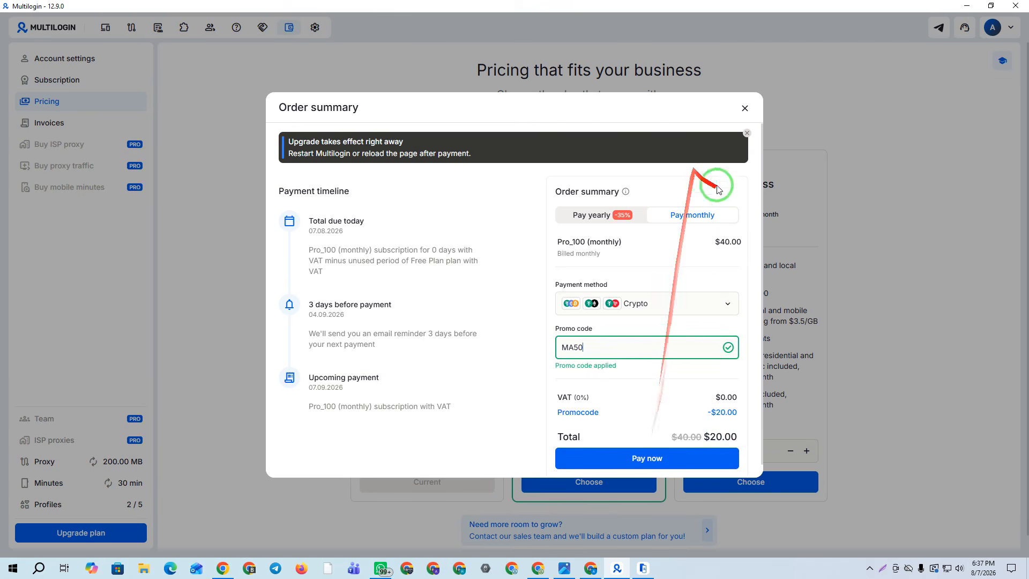
{"action": "left_click", "coordinate": [745, 108]}
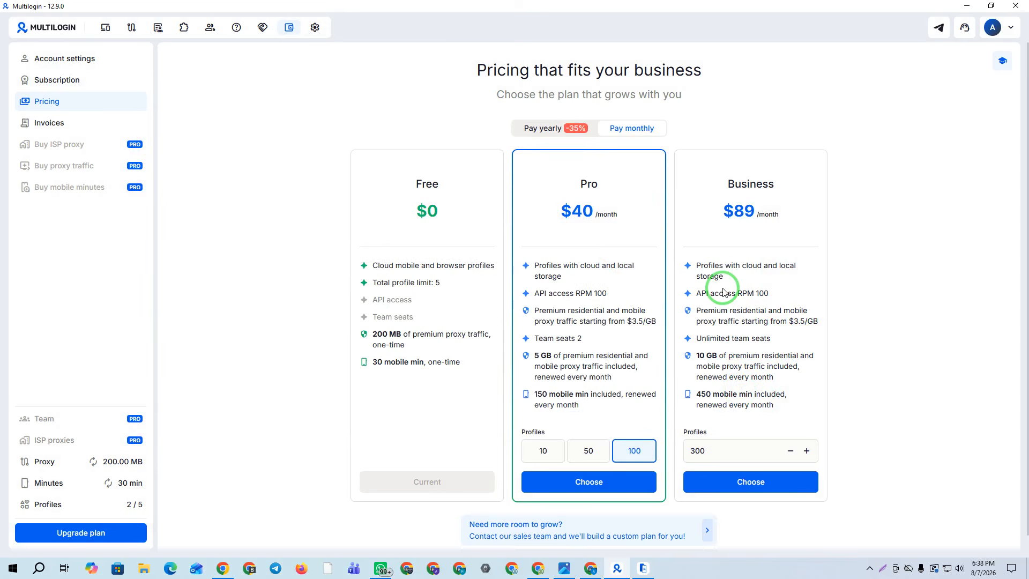
Quit Multilogin, confirming with Yes, and move the phone window aside to reveal NodeMaven
{"action": "left_click", "coordinate": [1005, 20]}
{"action": "left_click", "coordinate": [1015, 9]}
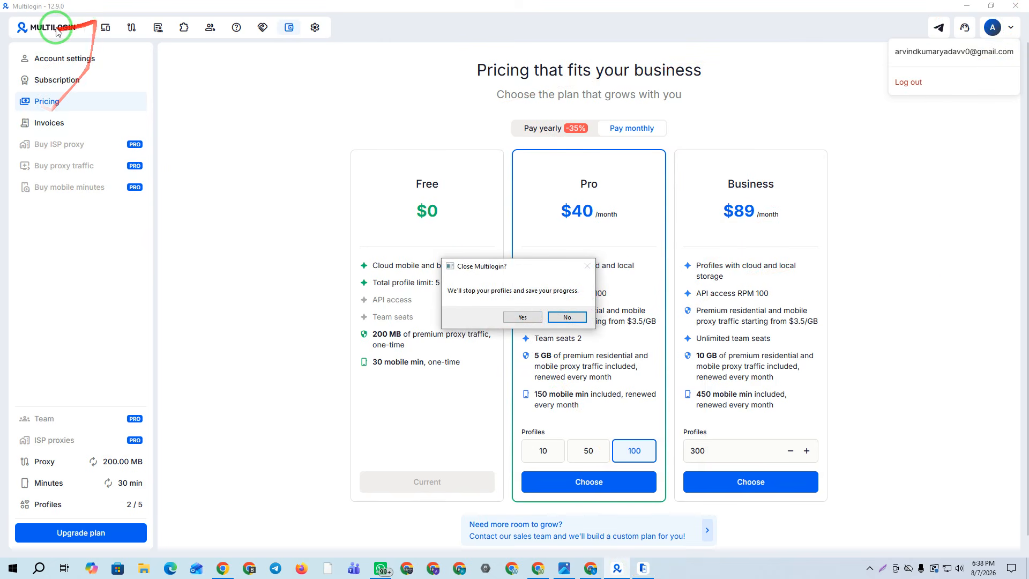
{"action": "left_click", "coordinate": [522, 317]}
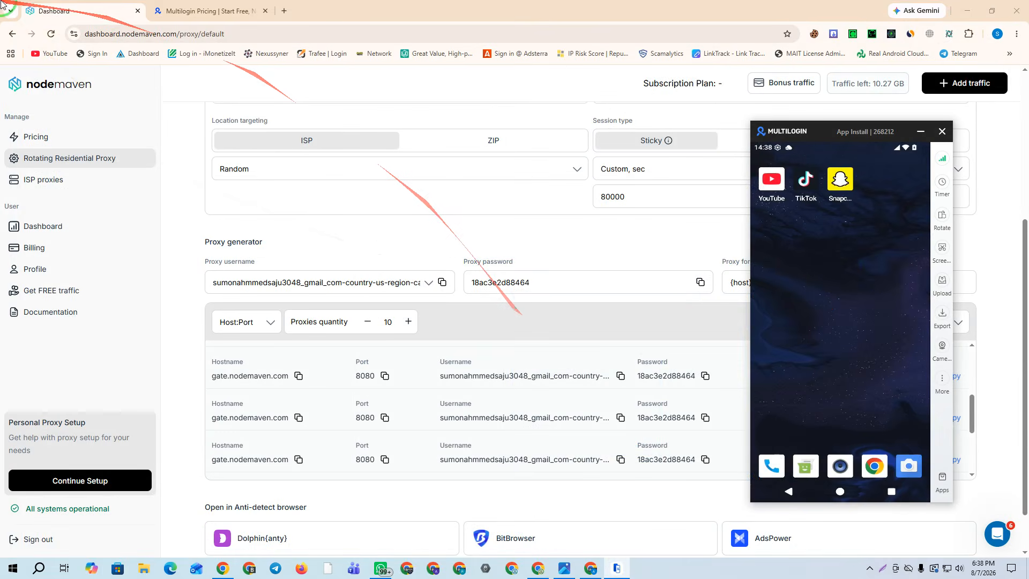
{"action": "left_click_drag", "start_coordinate": [855, 135], "coordinate": [658, 114]}
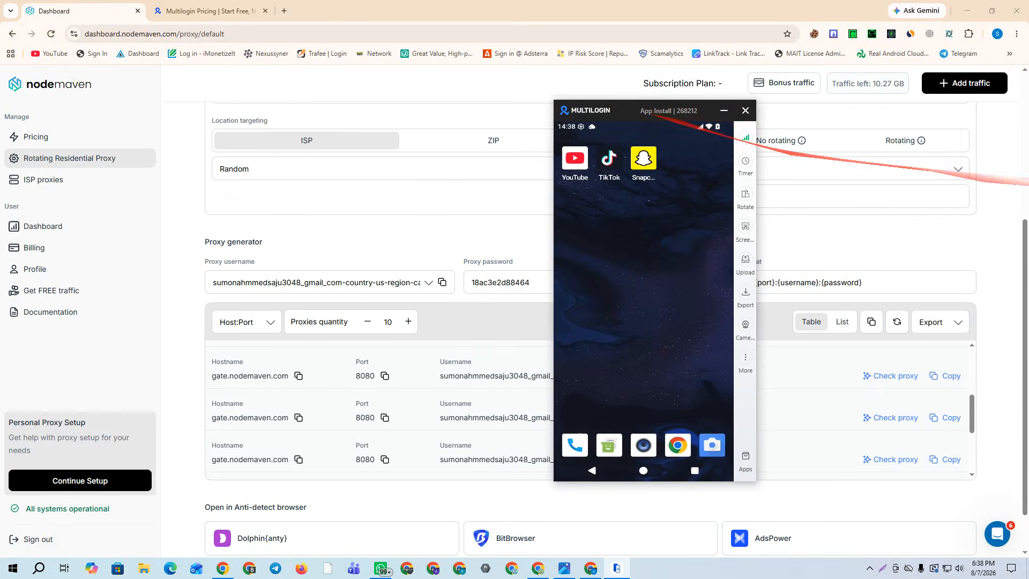